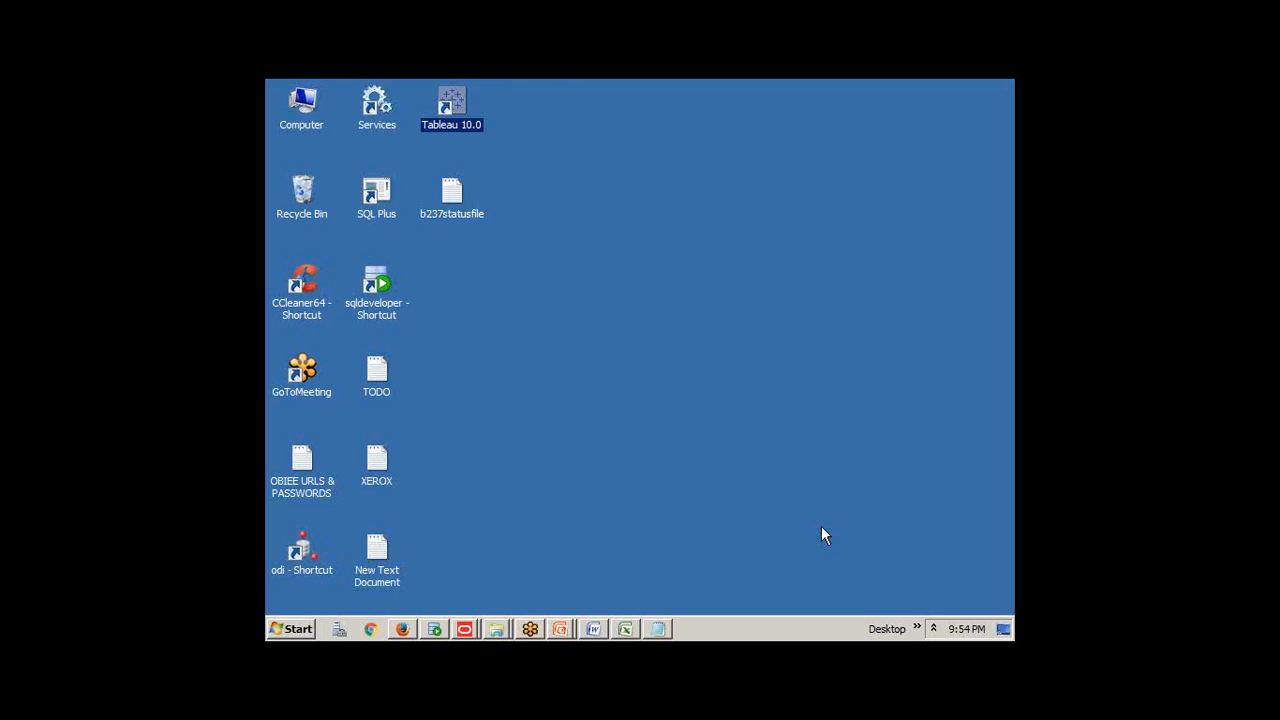
Launch Tableau and continue with the trial version
{"action": "double_click", "coordinate": [453, 98]}
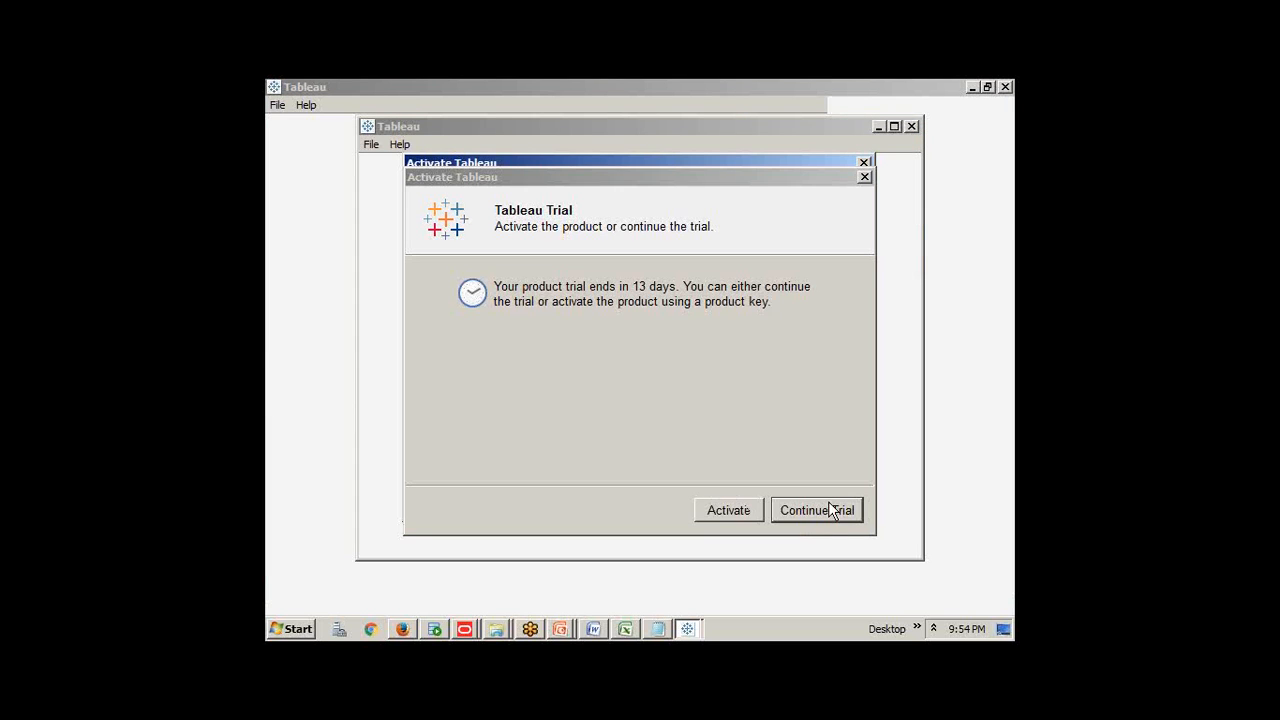
{"action": "left_click", "coordinate": [863, 164]}
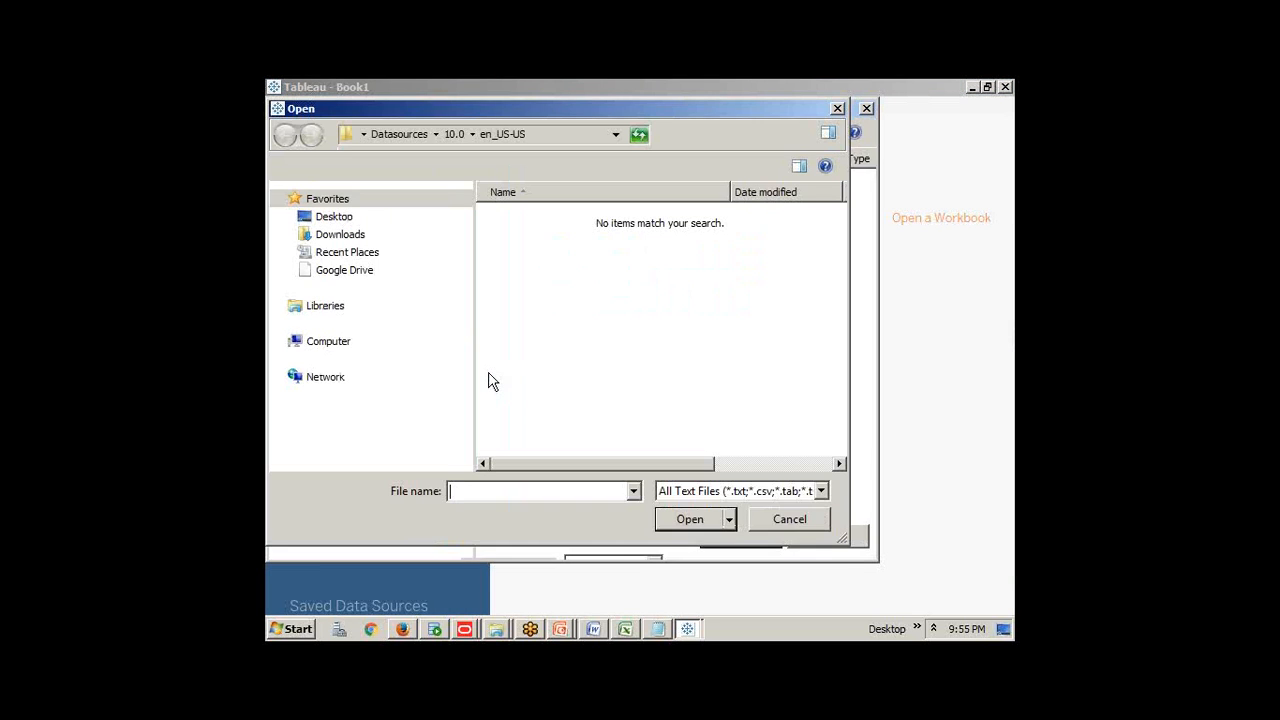
Cancel the file-open dialog and switch to the Tableau Book1 window
{"action": "left_click", "coordinate": [790, 519]}
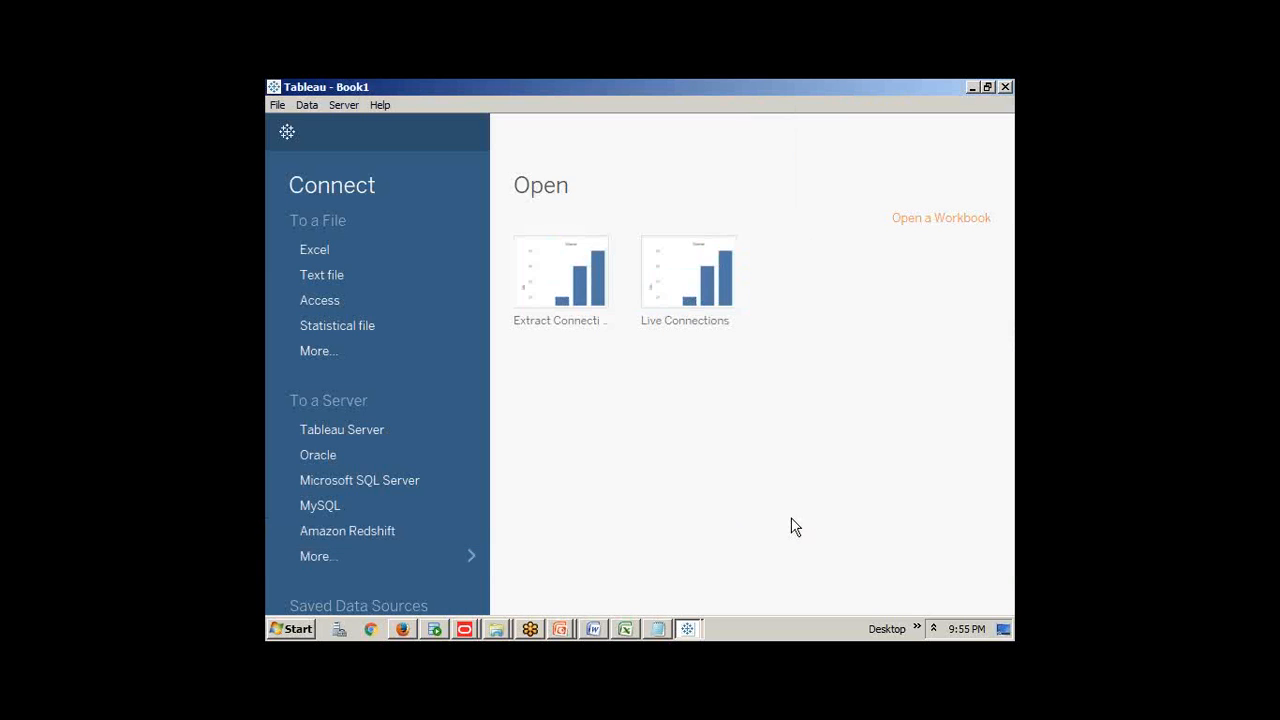
{"action": "left_click", "coordinate": [687, 628]}
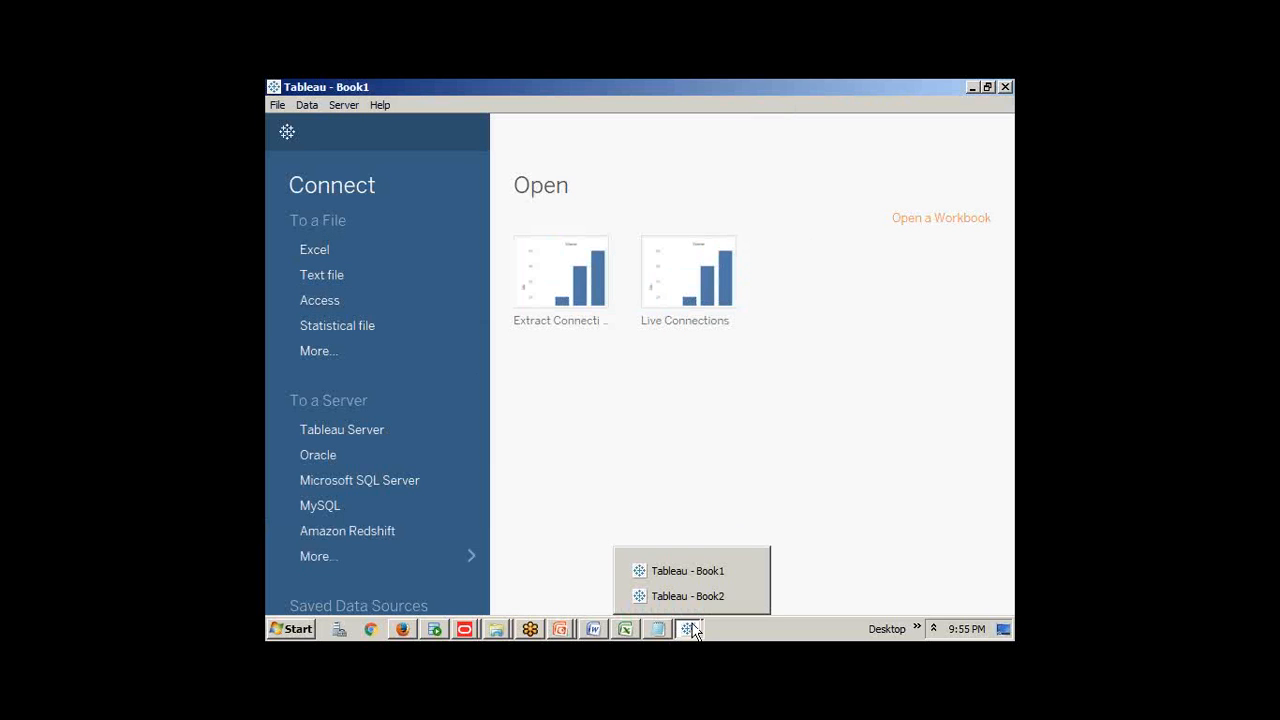
{"action": "left_click", "coordinate": [742, 593]}
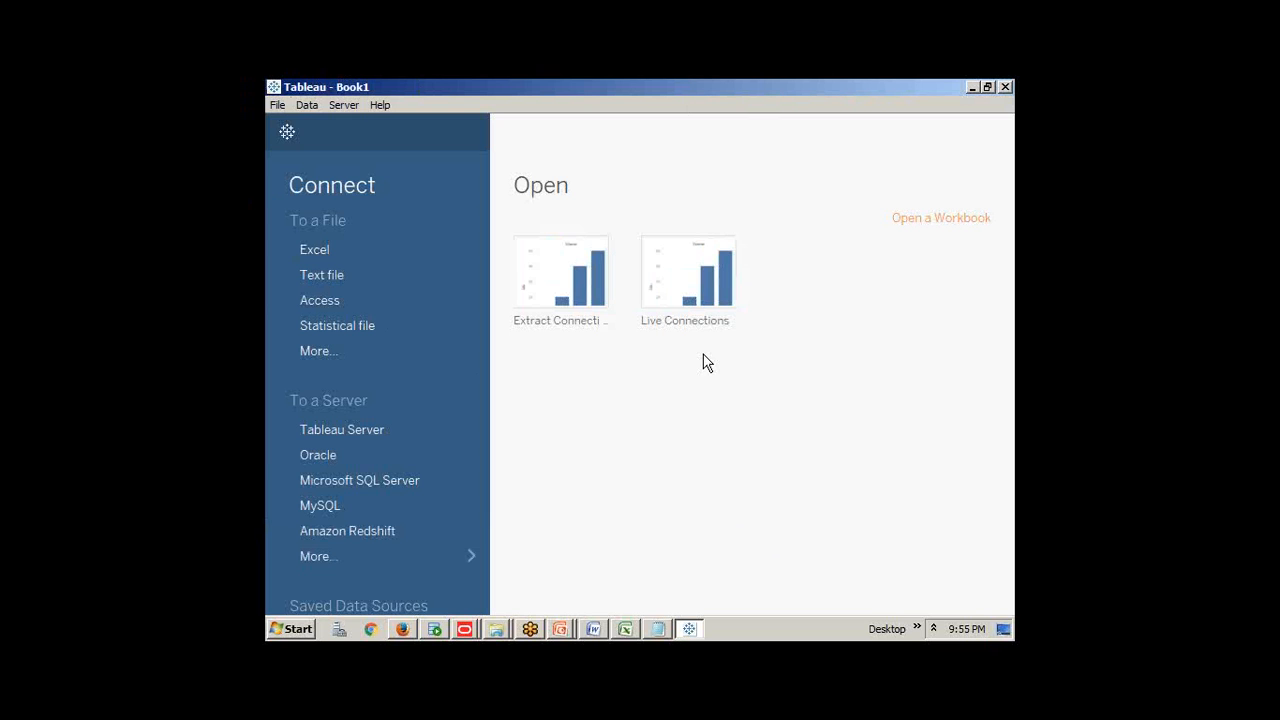
Look through the Start menu's programs, returning briefly to Tableau's start page
{"action": "left_click", "coordinate": [296, 630]}
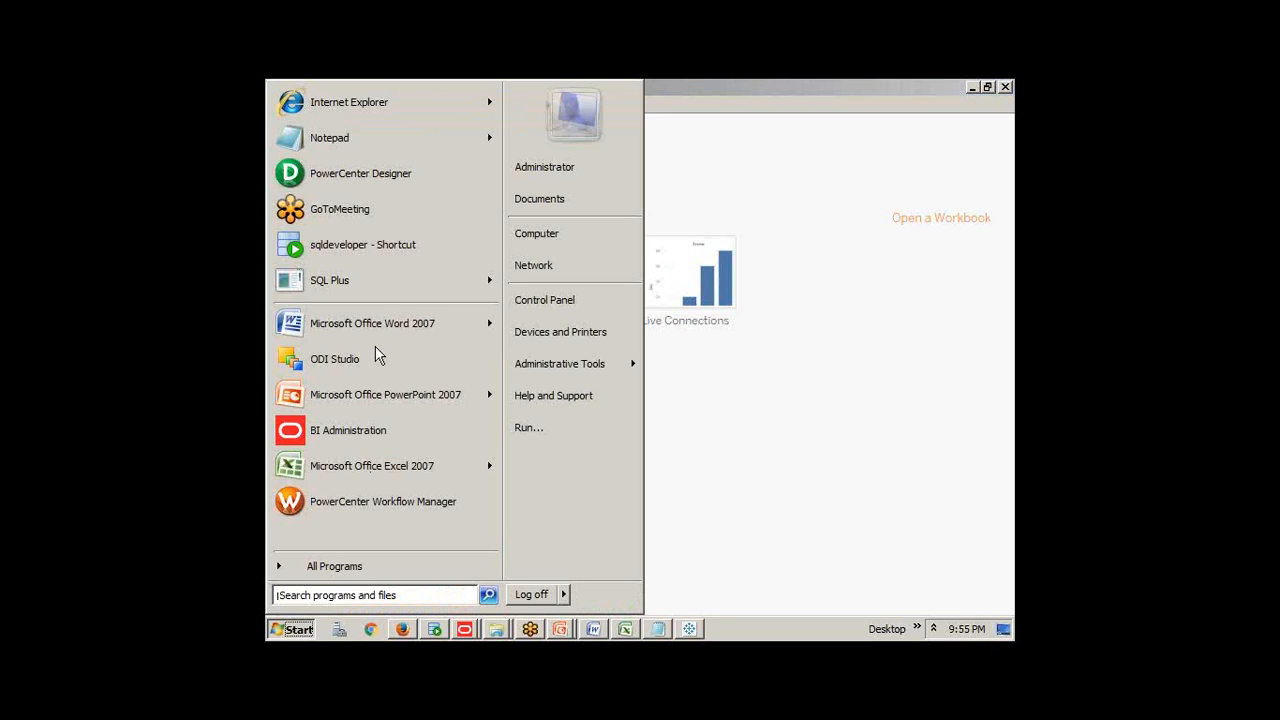
{"action": "mouse_move", "coordinate": [374, 287]}
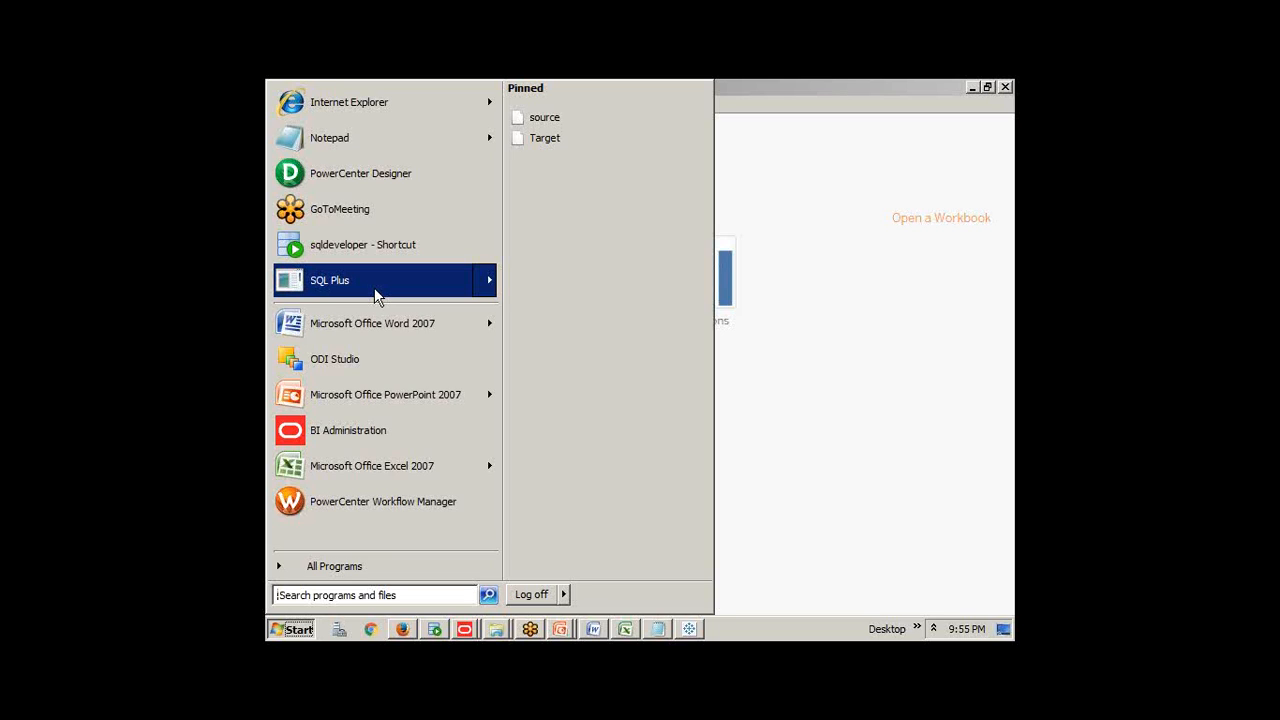
{"action": "left_click", "coordinate": [994, 514]}
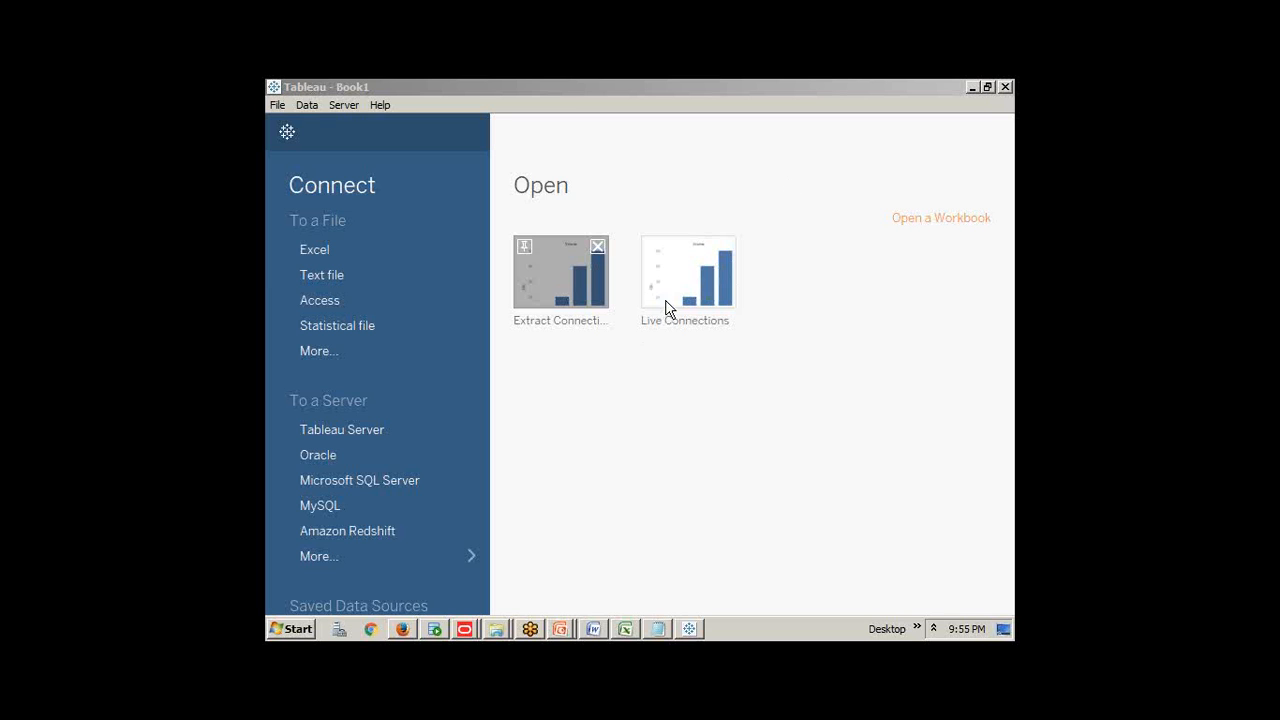
{"action": "left_click", "coordinate": [296, 628]}
{"action": "left_click", "coordinate": [365, 143]}
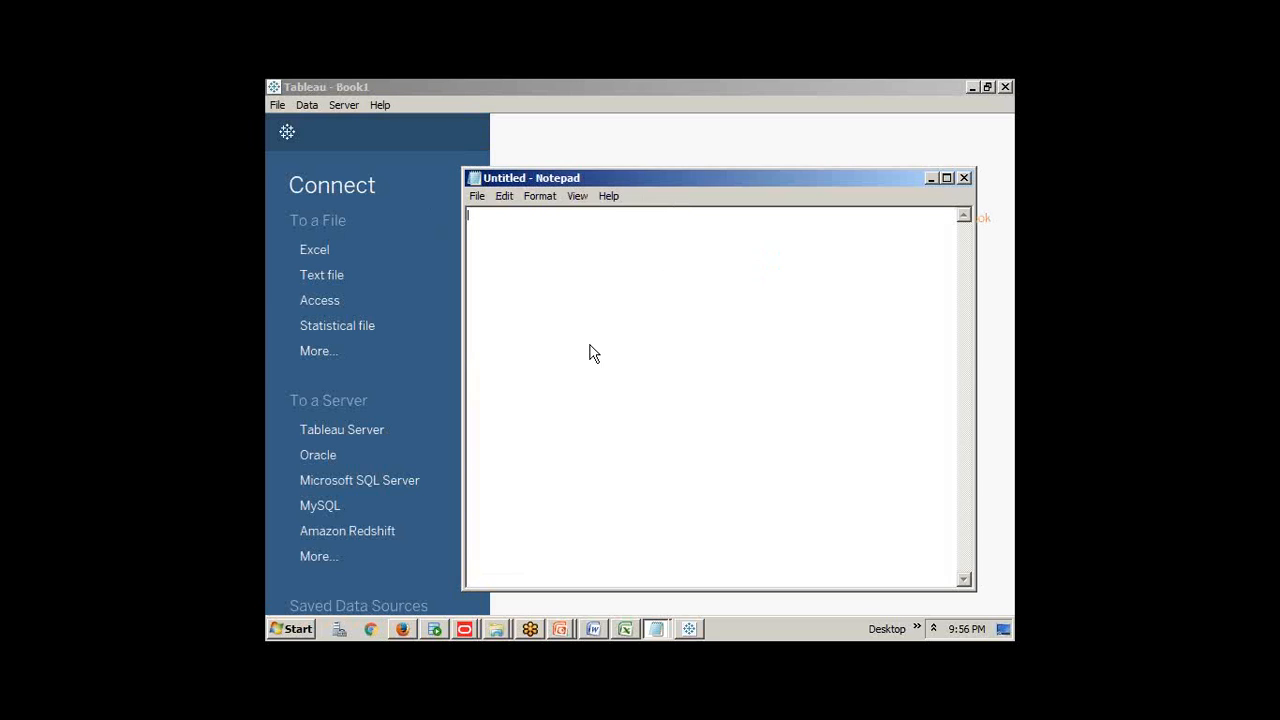
{"action": "type", "text": "bhanu please con"}
{"action": "key", "text": "BackSpace"}
{"action": "key", "text": "BackSpace"}
{"action": "key", "text": "BackSpace"}
{"action": "type", "text": "connect"}
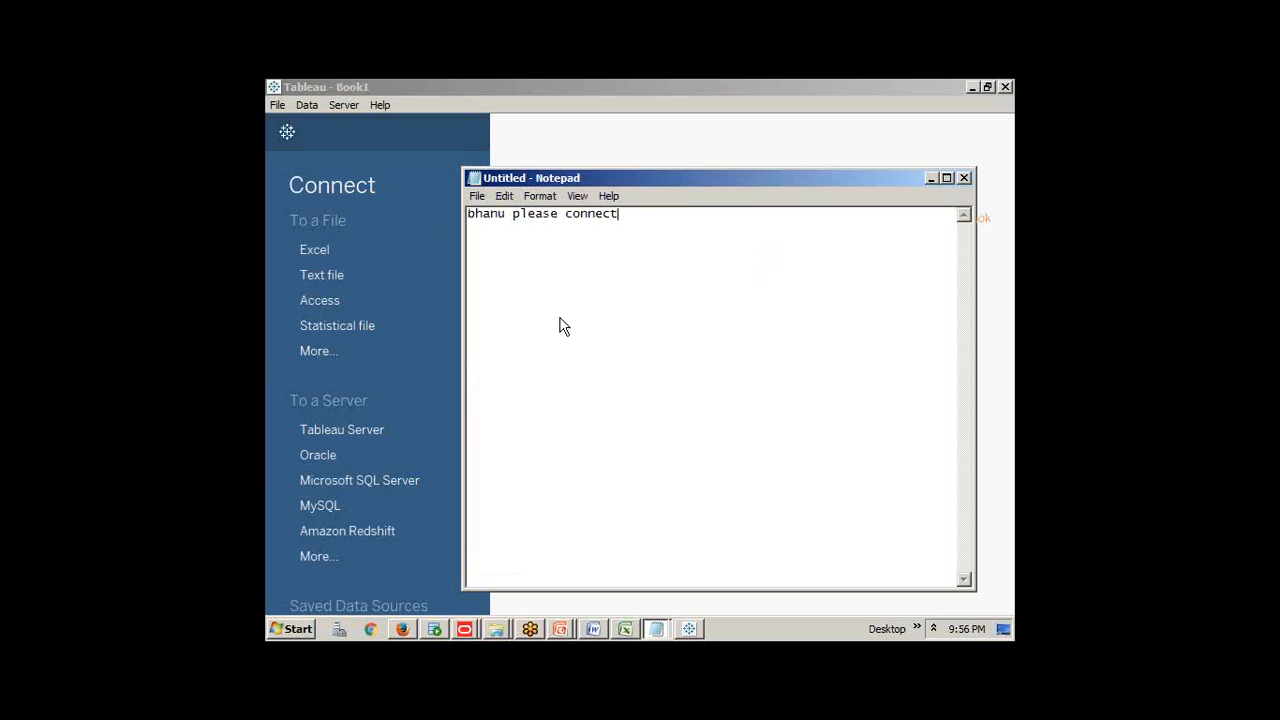
{"action": "type", "text": " audio"}
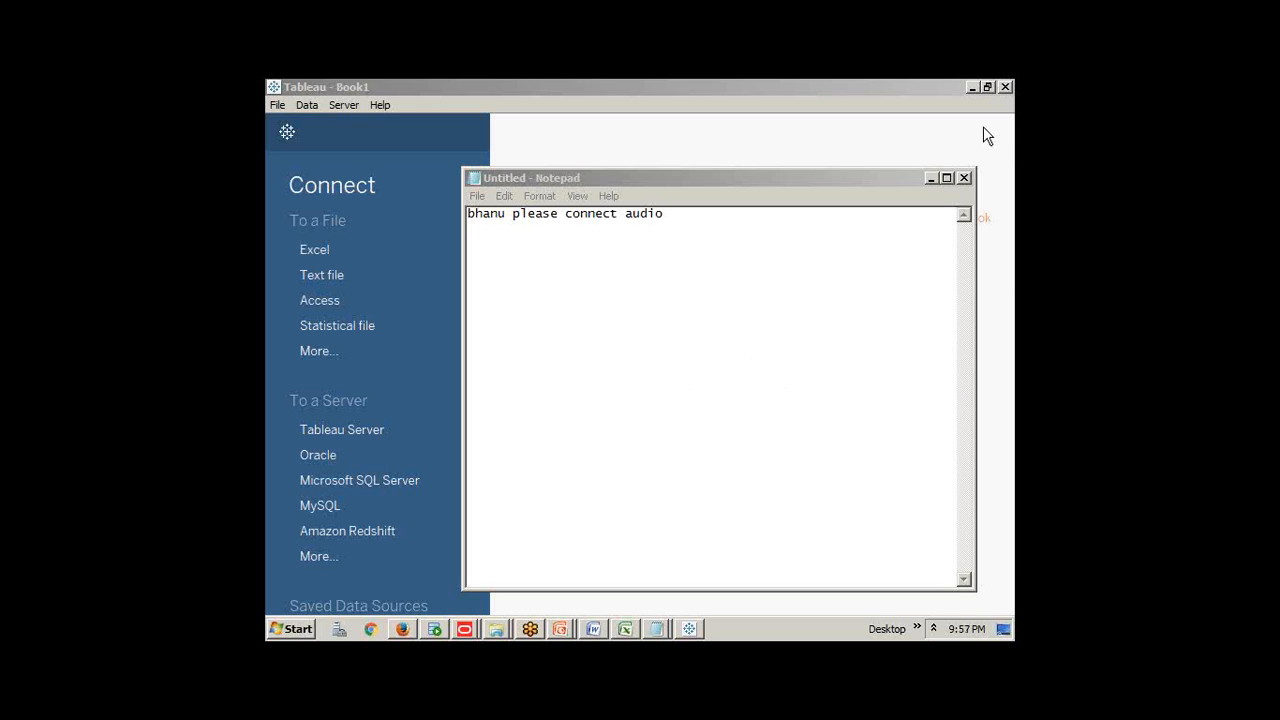
{"action": "mouse_move", "coordinate": [987, 130]}
{"action": "left_click", "coordinate": [964, 177]}
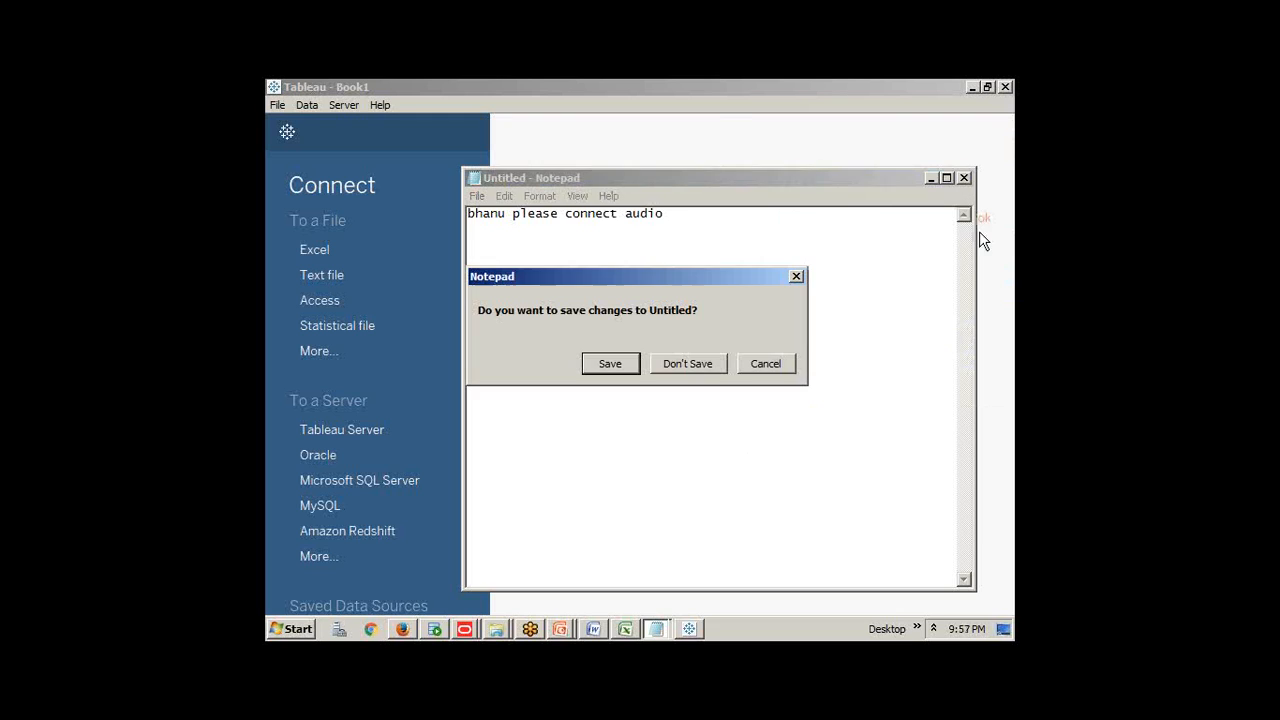
{"action": "left_click", "coordinate": [700, 363]}
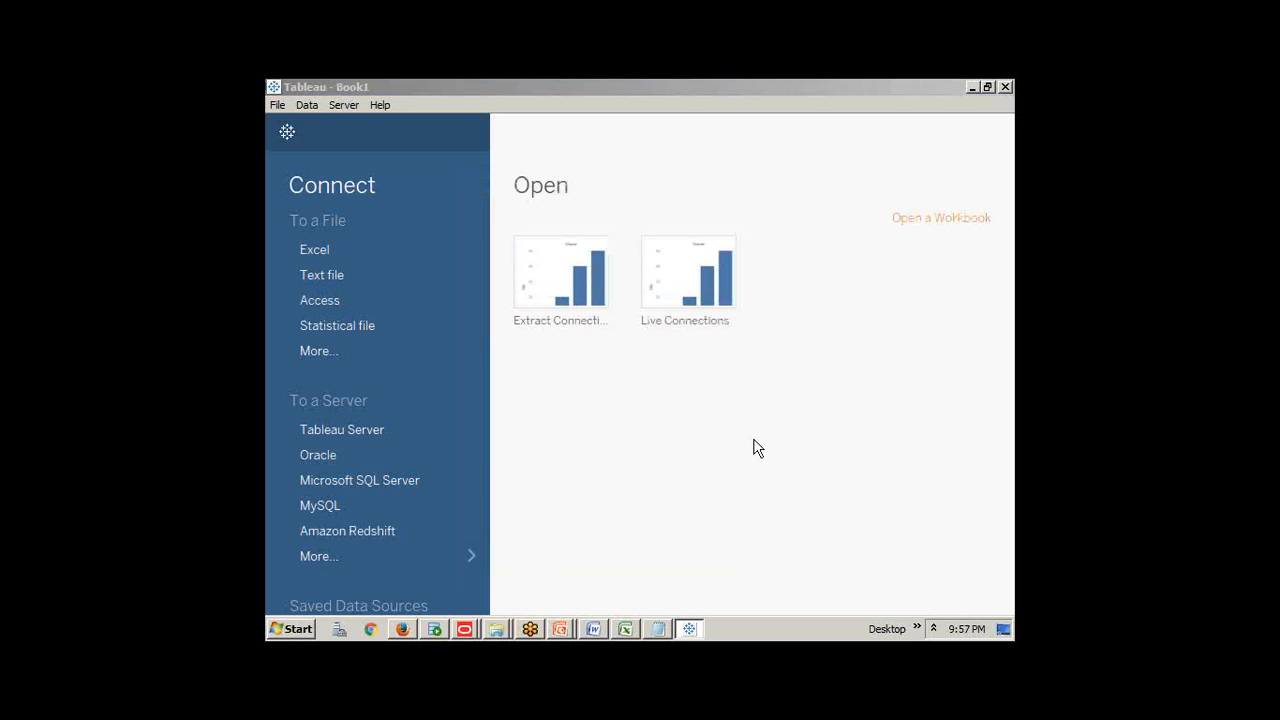
Launch SQL Plus and log in to the orcl database with the user's credentials, then return to Tableau
{"action": "left_click", "coordinate": [291, 632]}
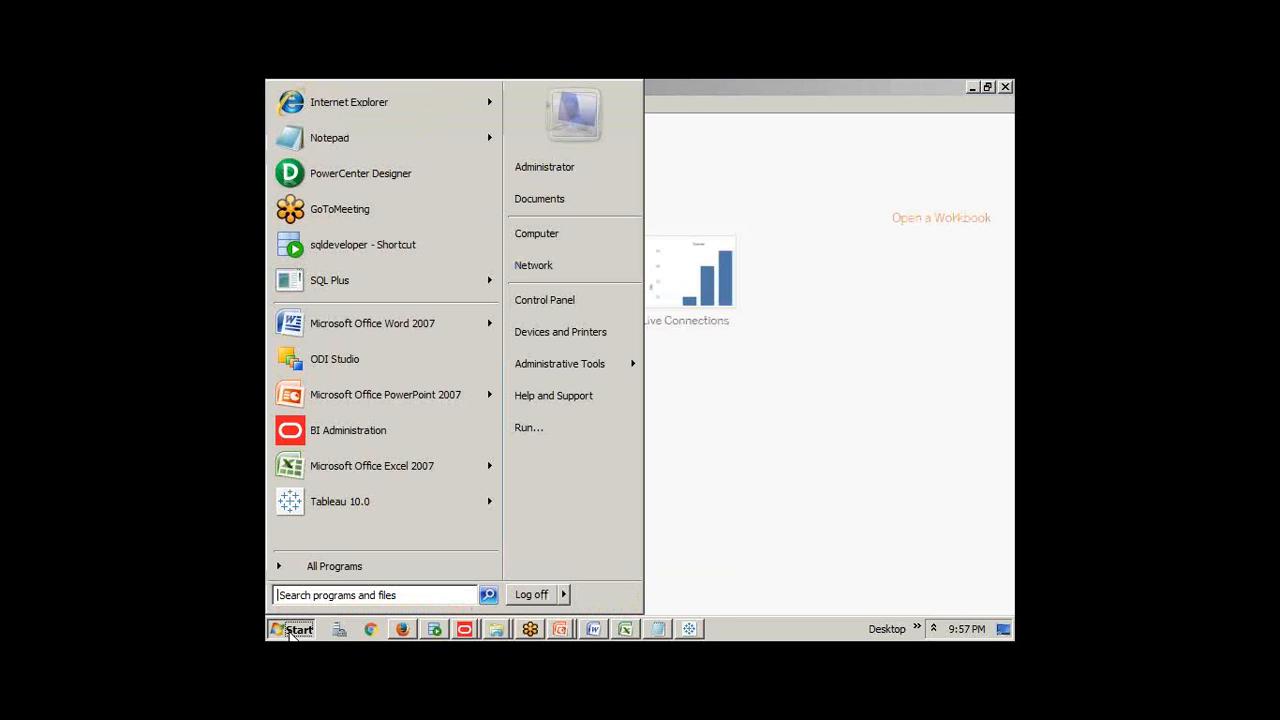
{"action": "left_click", "coordinate": [330, 281]}
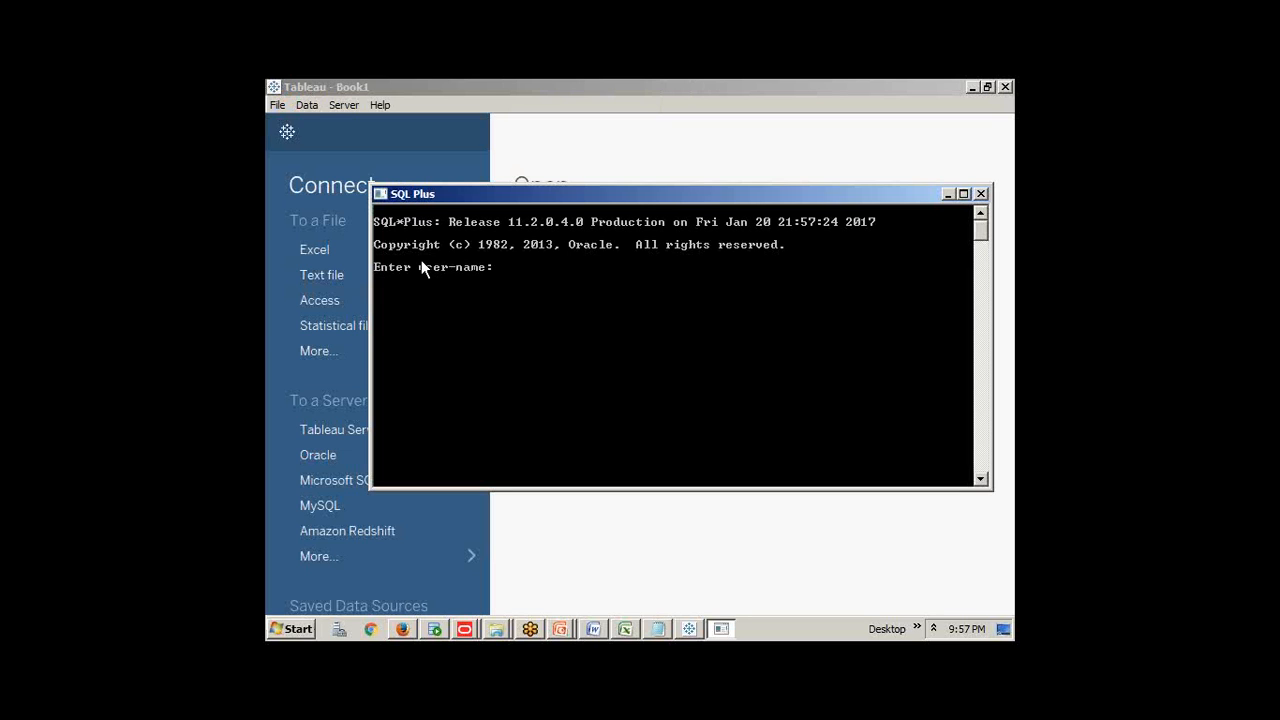
{"action": "type", "text": "scott"}
{"action": "type", "text": "/tiger@orcl"}
{"action": "key", "text": "Return"}
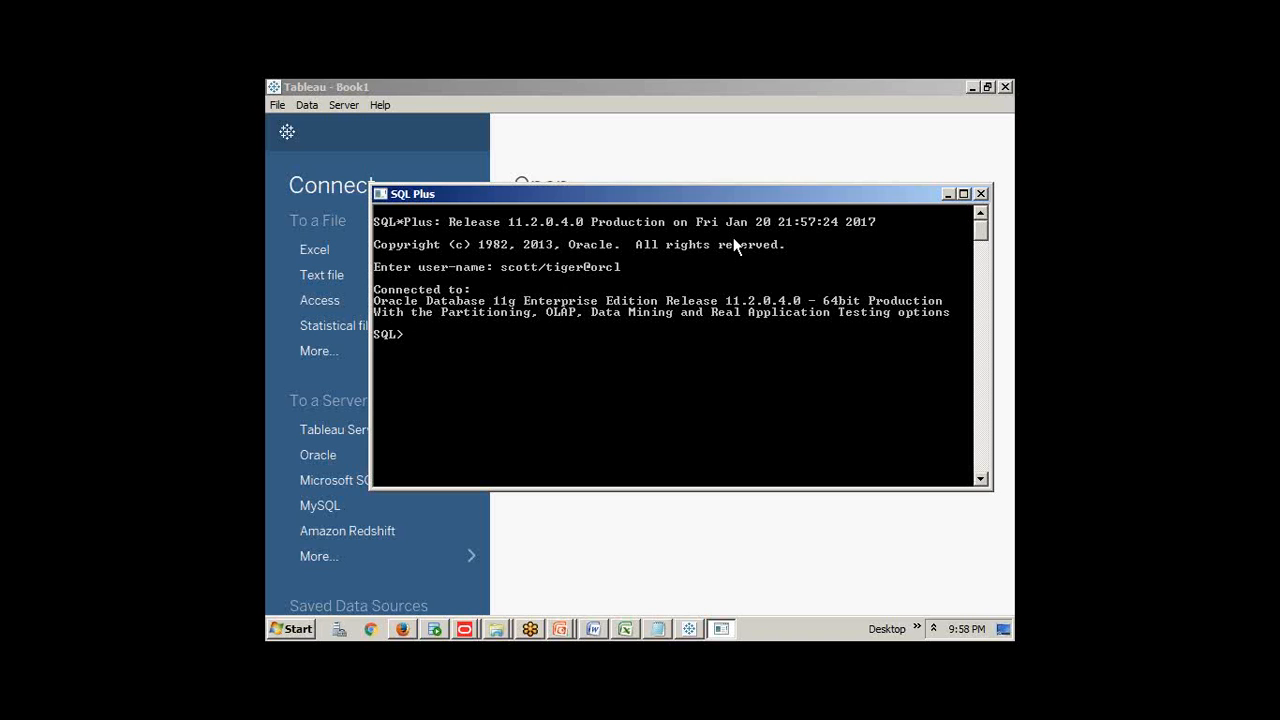
{"action": "left_click", "coordinate": [871, 170]}
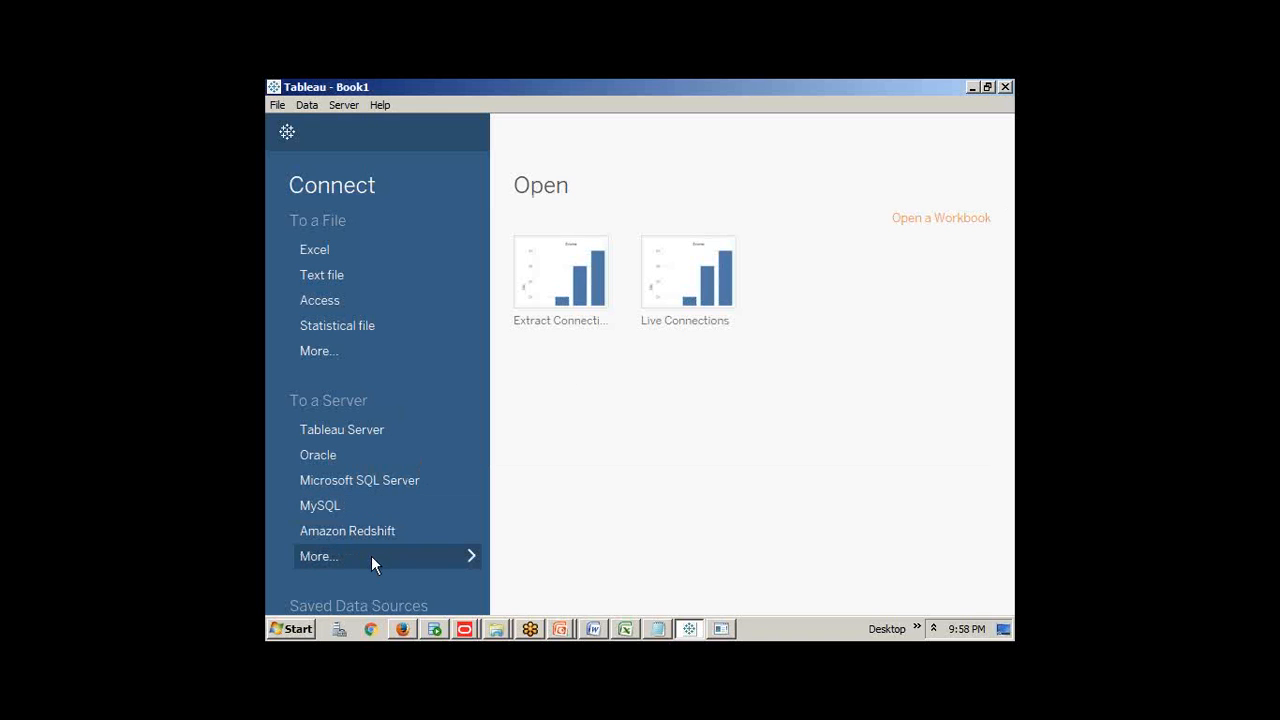
Remove the extract and Live Connections workbooks from recents and bring up the Oracle sign-in form
{"action": "left_click", "coordinate": [342, 455]}
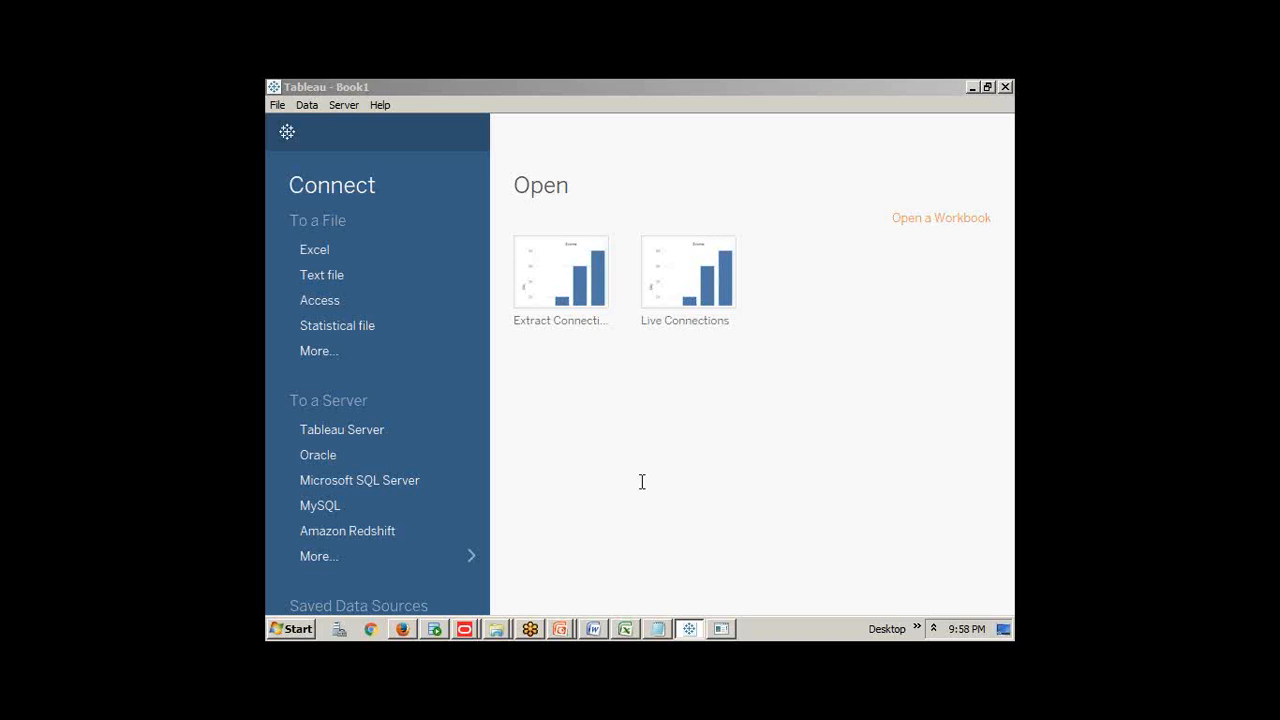
{"action": "left_click", "coordinate": [861, 237]}
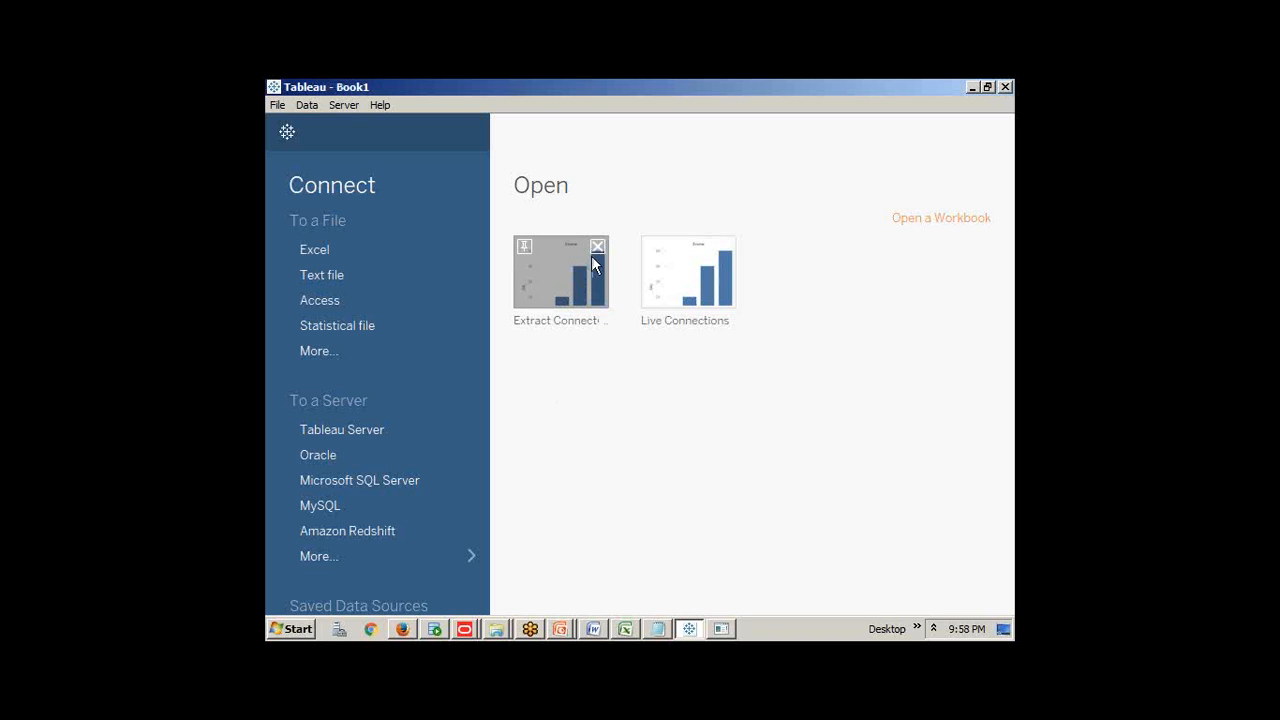
{"action": "left_click", "coordinate": [597, 246]}
{"action": "left_click", "coordinate": [598, 247]}
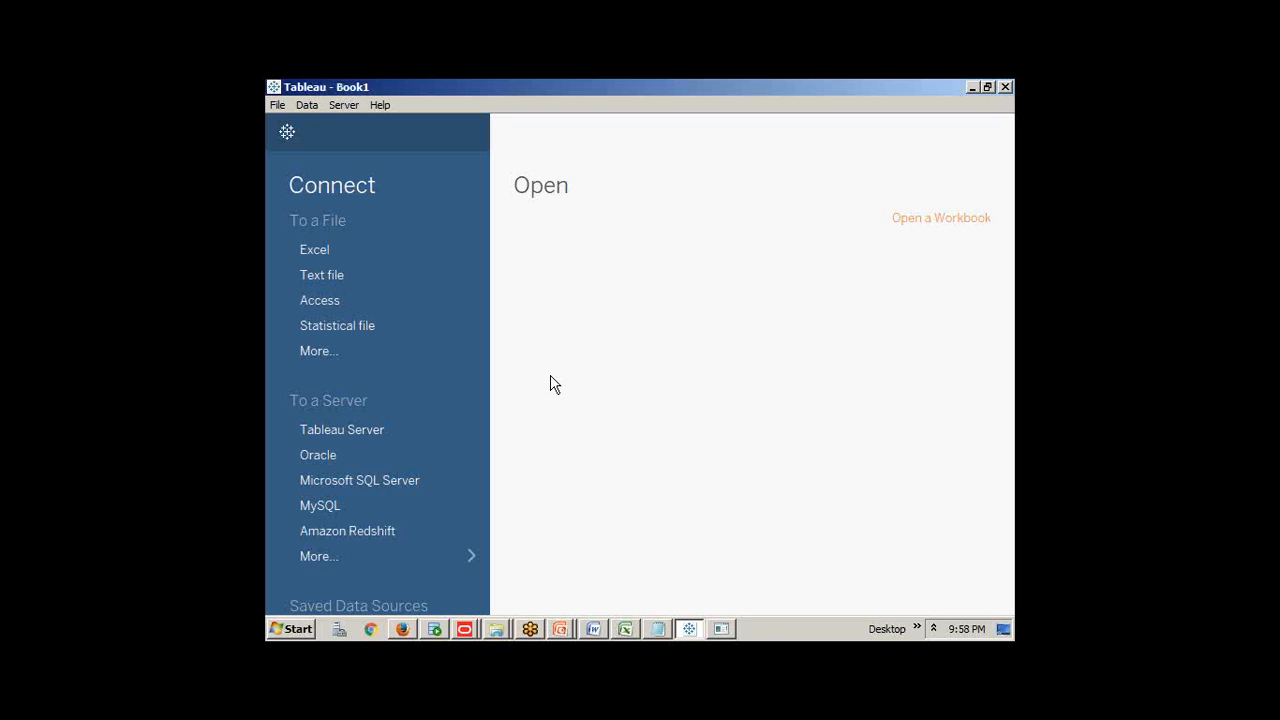
{"action": "left_click", "coordinate": [318, 460]}
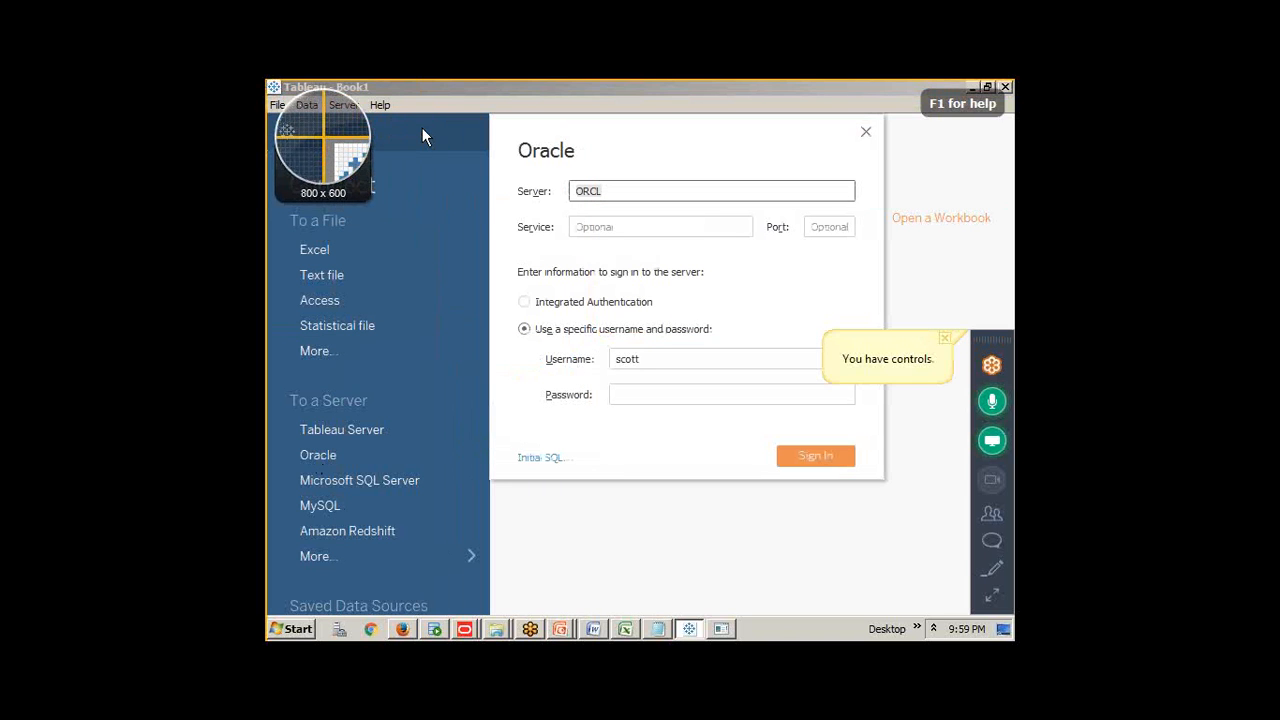
Capture the Oracle sign-in form and paste it into a new blank Word document
{"action": "left_click_drag", "start_coordinate": [266, 80], "coordinate": [1013, 615]}
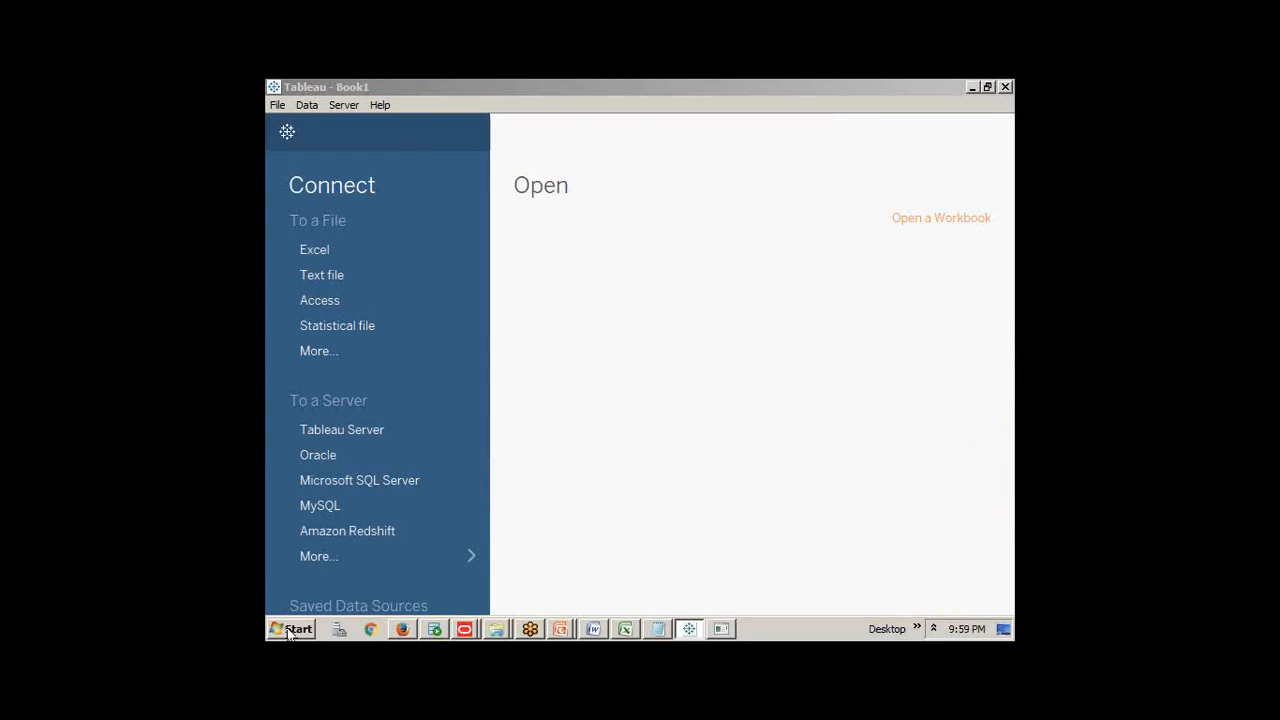
{"action": "left_click", "coordinate": [291, 629]}
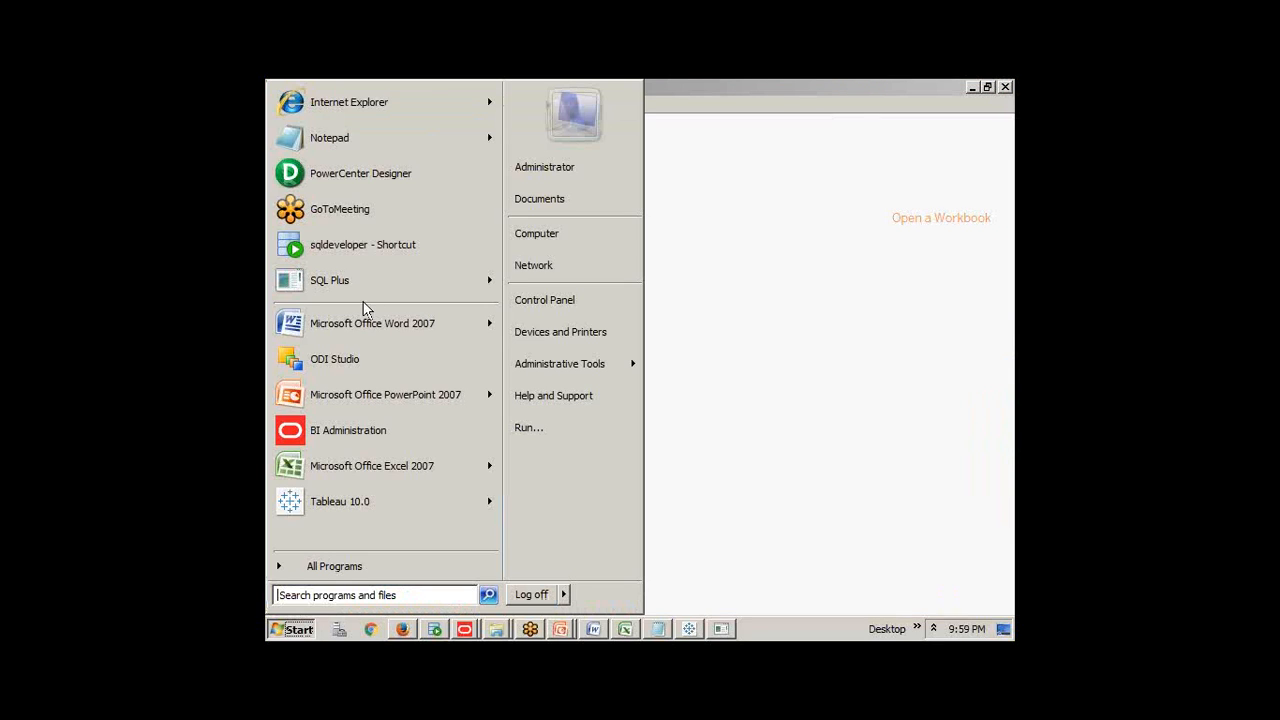
{"action": "left_click", "coordinate": [358, 323]}
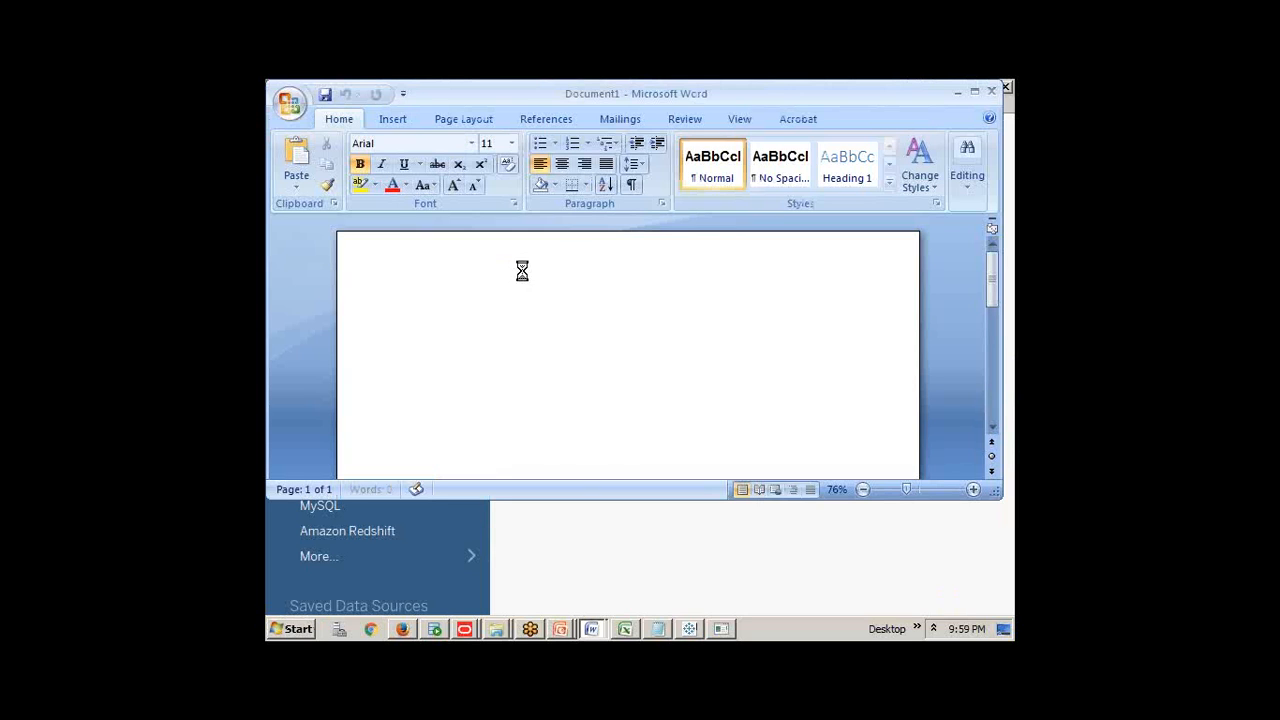
{"action": "key", "text": "ctrl+v"}
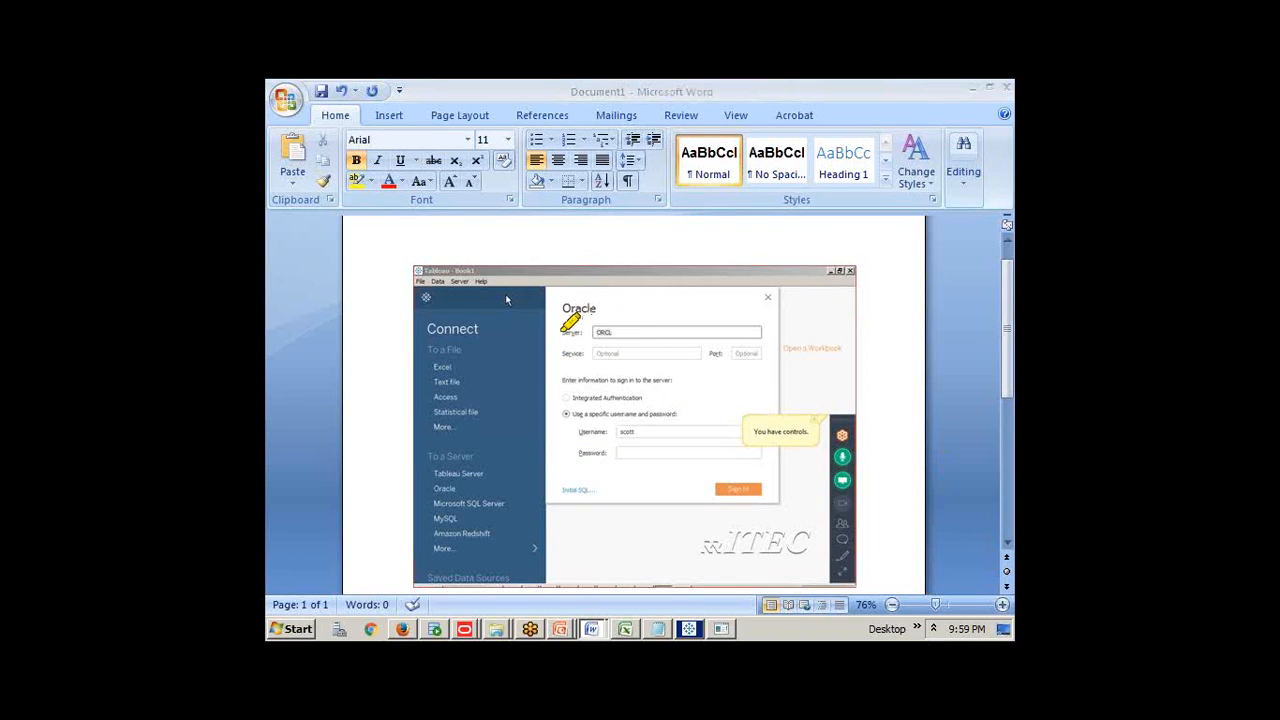
Mark the Server ORCL, Username, Password and Sign In areas on the pasted screenshot
{"action": "left_click_drag", "start_coordinate": [556, 332], "coordinate": [632, 330]}
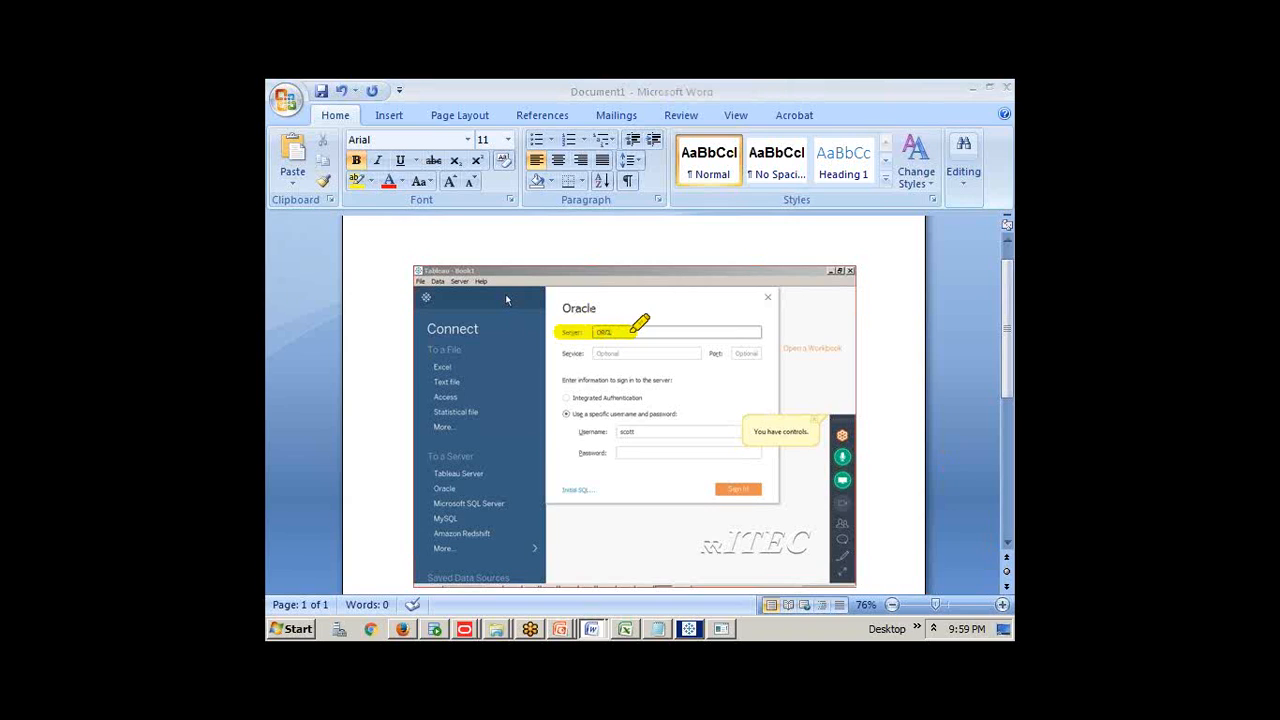
{"action": "left_click_drag", "start_coordinate": [566, 431], "coordinate": [655, 431]}
{"action": "left_click_drag", "start_coordinate": [562, 454], "coordinate": [658, 454]}
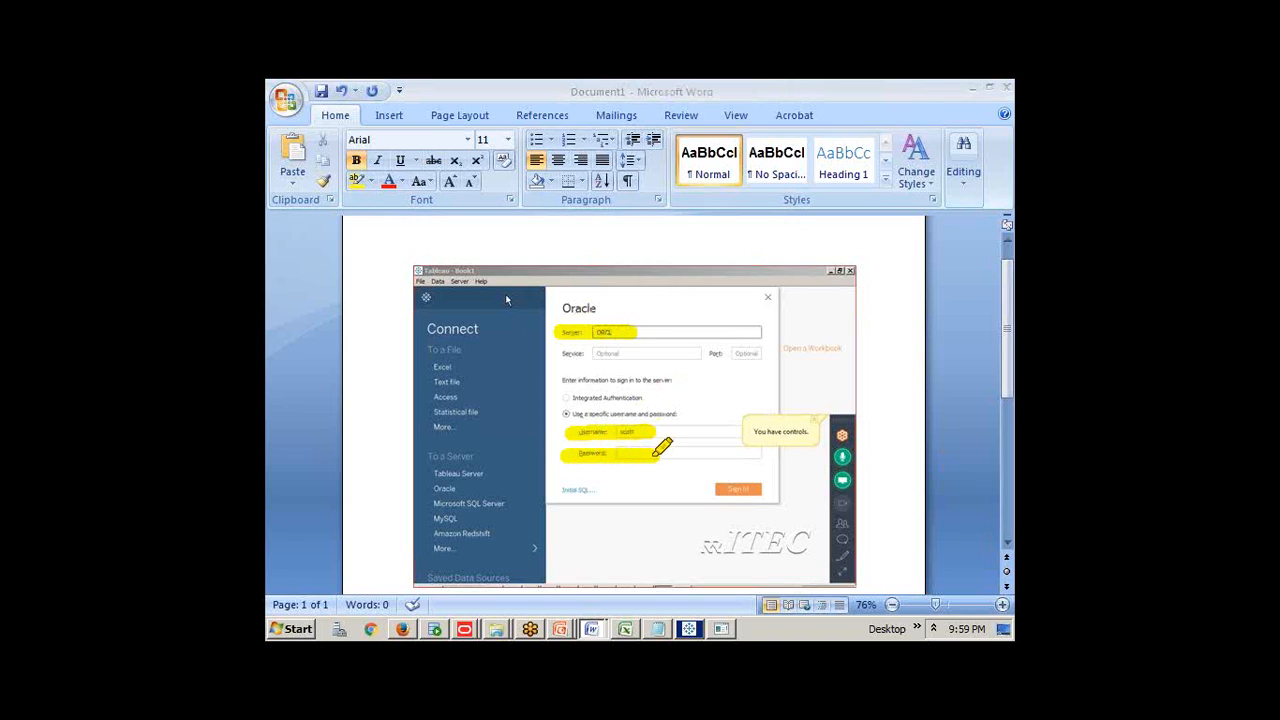
{"action": "left_click_drag", "start_coordinate": [716, 492], "coordinate": [772, 491]}
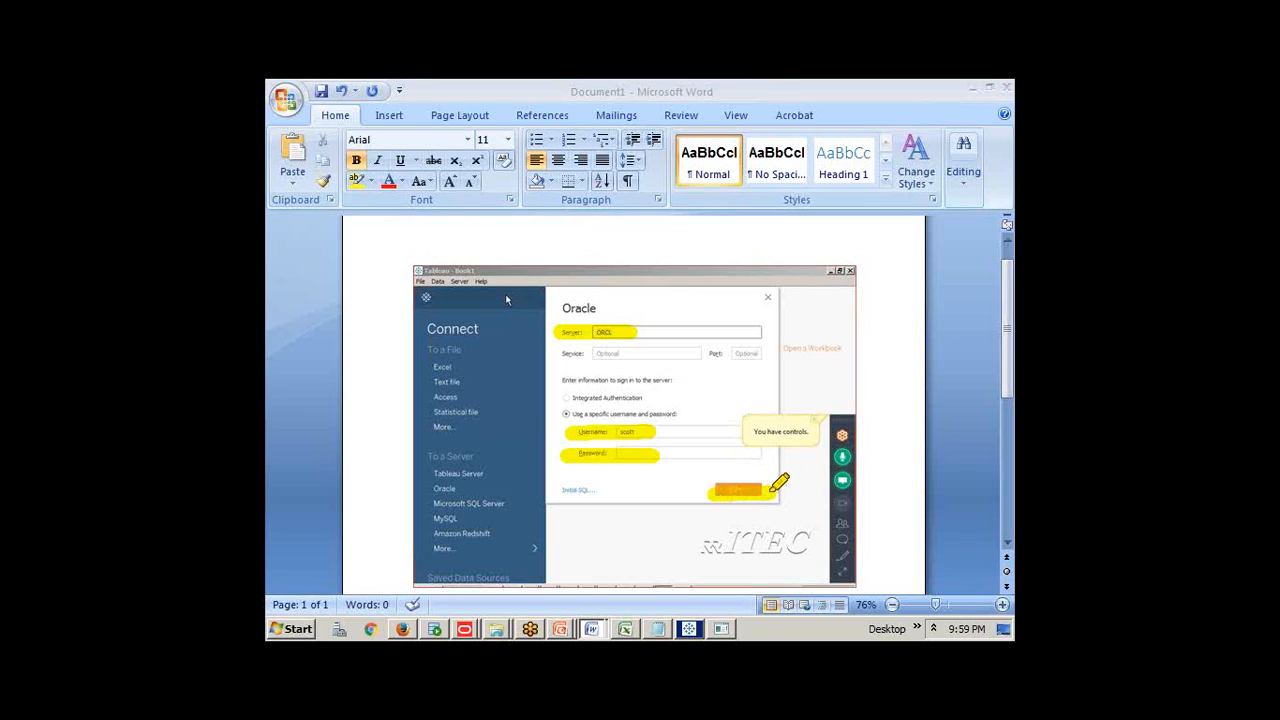
{"action": "key", "text": "alt+Tab"}
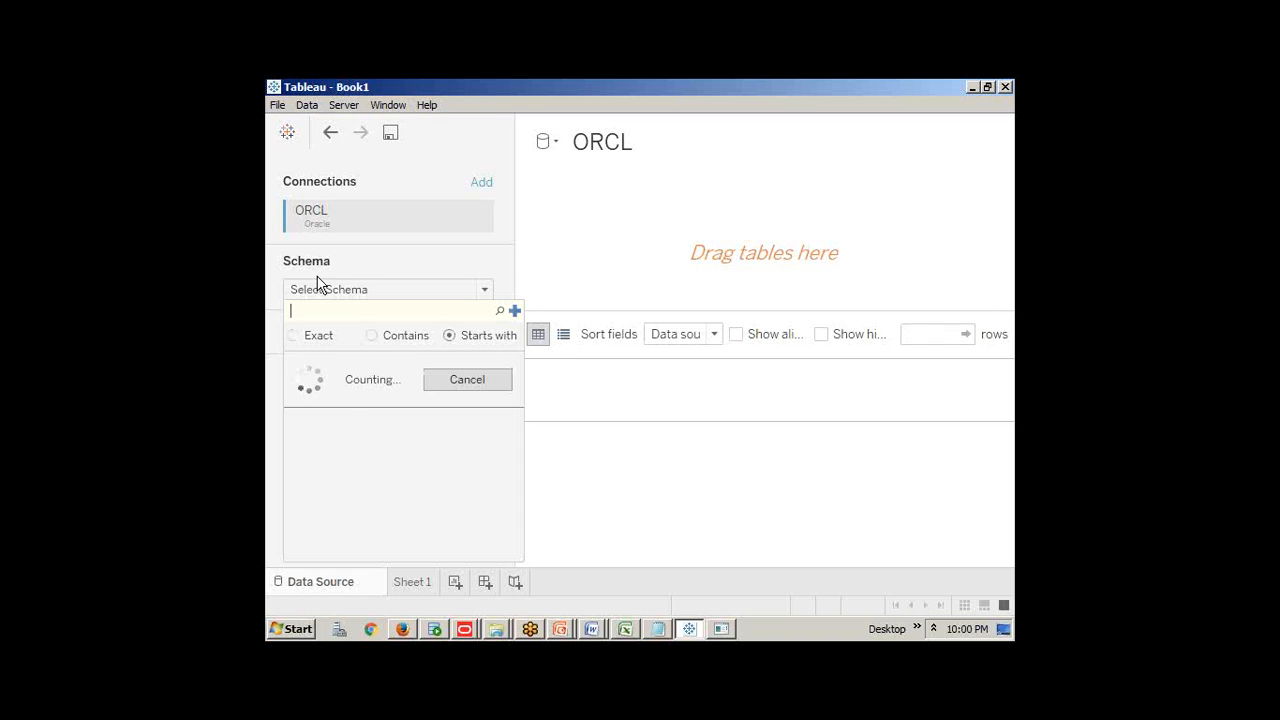
Close the schema search so SCOTT's tables (BONUS, CUST, DEPT, EMP) are listed
{"action": "left_click", "coordinate": [325, 200]}
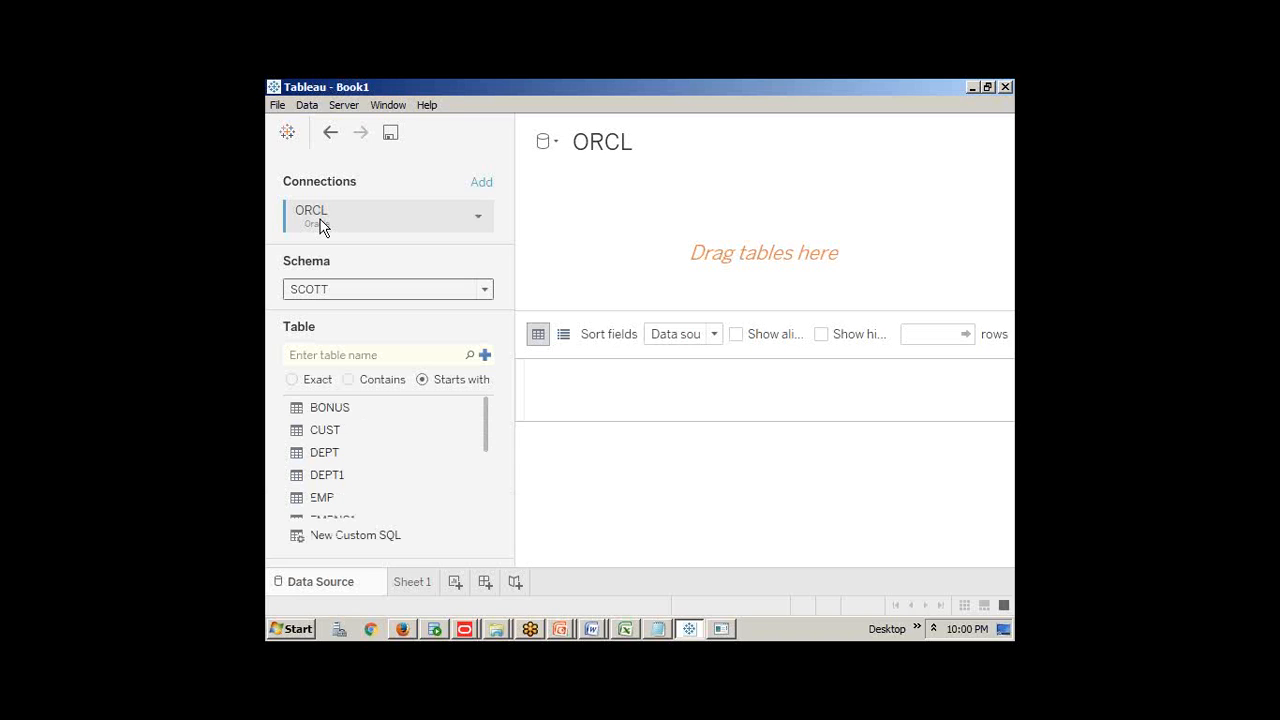
Rename the ORCL connection to ORCL_9PM_BATCH by appending _9PM_BATCH
{"action": "left_click", "coordinate": [482, 184]}
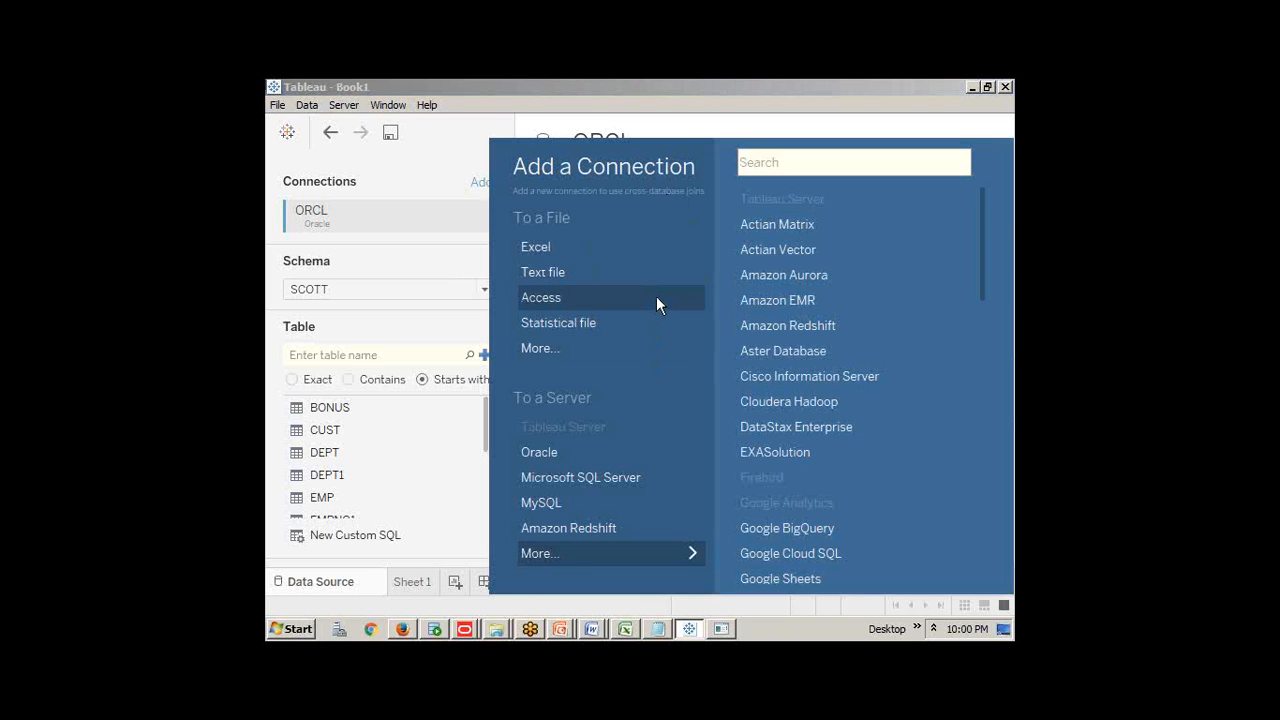
{"action": "left_click", "coordinate": [413, 155]}
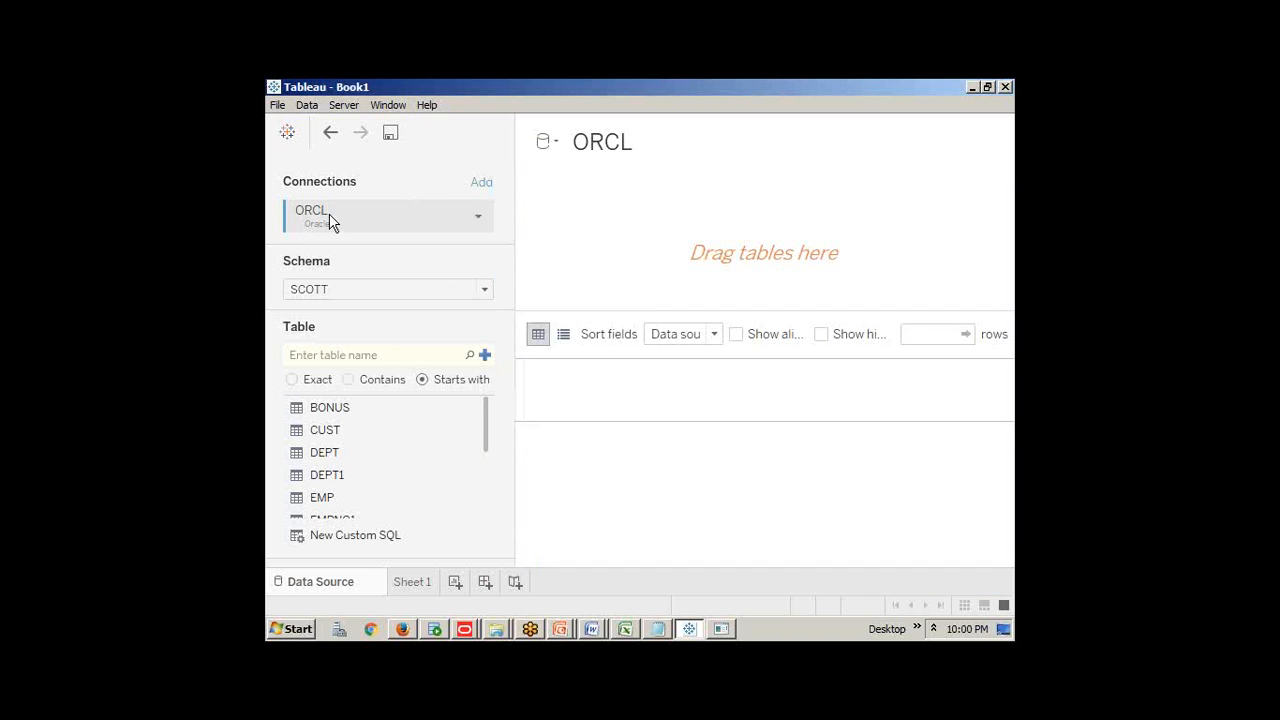
{"action": "left_click", "coordinate": [478, 217]}
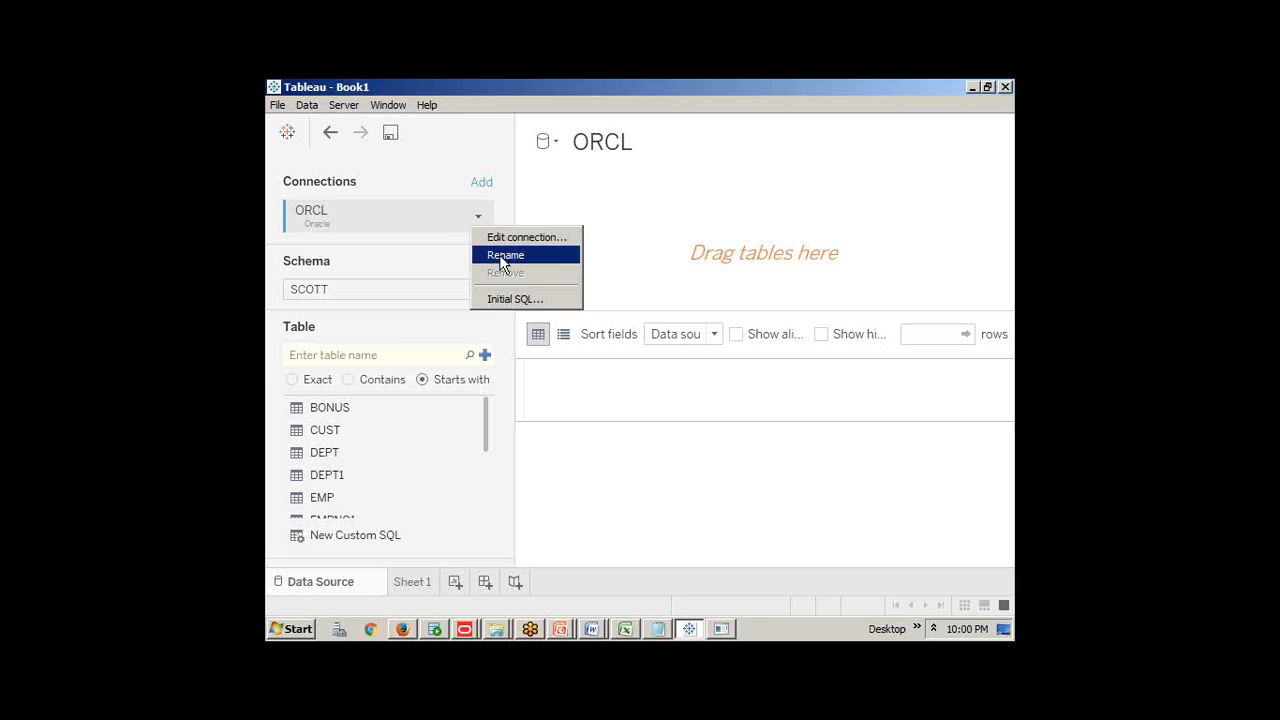
{"action": "left_click", "coordinate": [500, 256]}
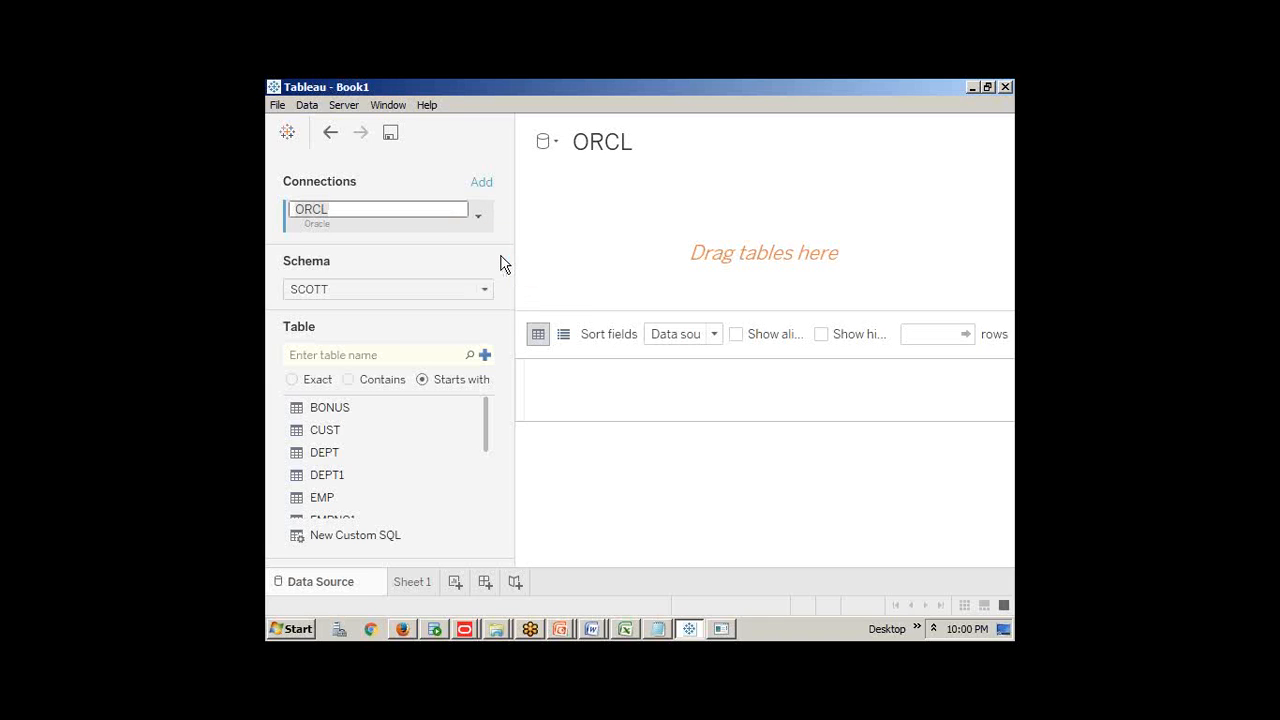
{"action": "left_click", "coordinate": [374, 211]}
{"action": "type", "text": "_9PM_BATCH"}
{"action": "left_click", "coordinate": [364, 229]}
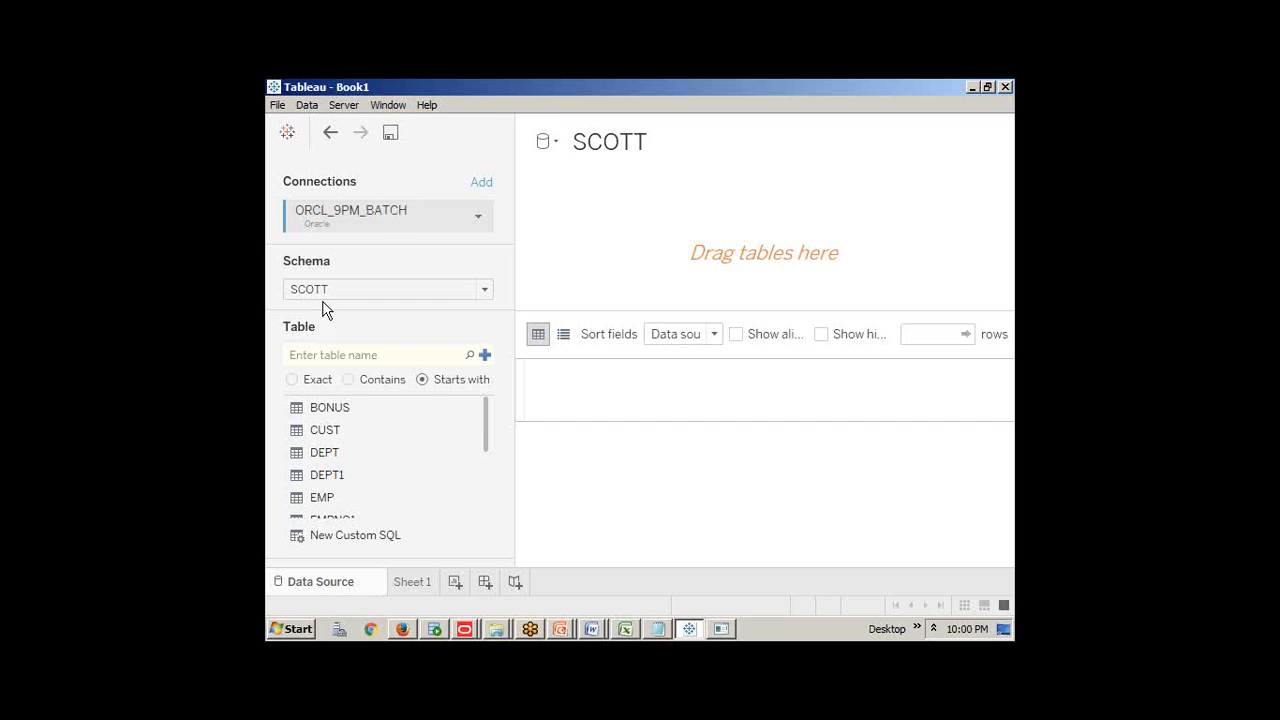
Scroll through the connection's schema list, keeping SCOTT selected
{"action": "left_click", "coordinate": [481, 291]}
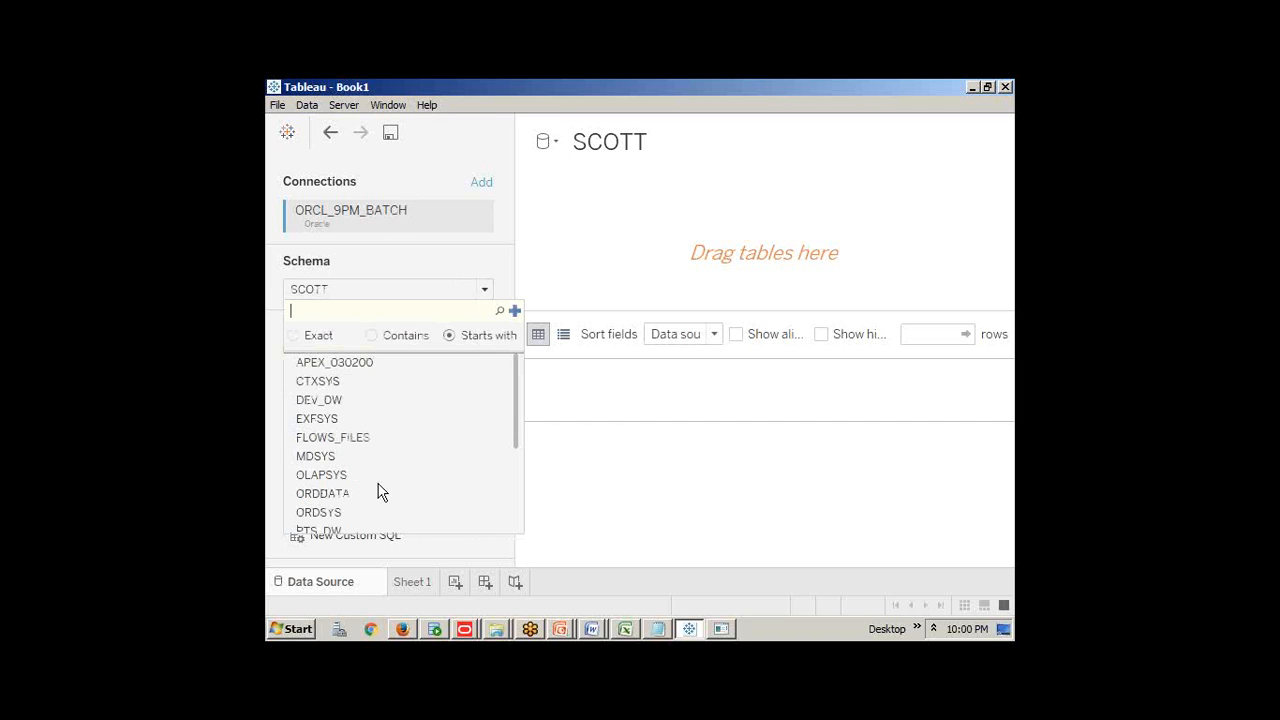
{"action": "scroll", "coordinate": [378, 485], "scroll_direction": "down", "scroll_amount": 3}
{"action": "scroll", "coordinate": [371, 472], "scroll_direction": "up", "scroll_amount": 3}
{"action": "scroll", "coordinate": [371, 479], "scroll_direction": "down", "scroll_amount": 3}
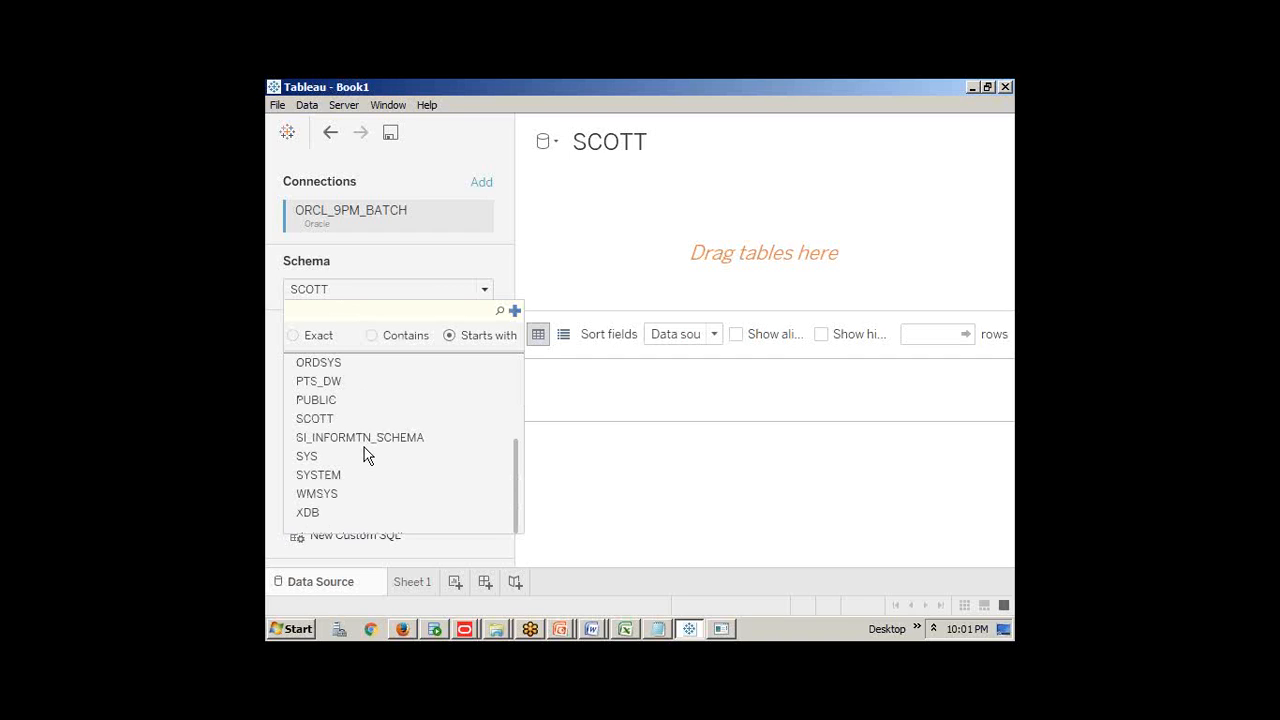
Edit the ORCL_9PM_BATCH connection and sign in to the server as a different database user
{"action": "left_click", "coordinate": [406, 220]}
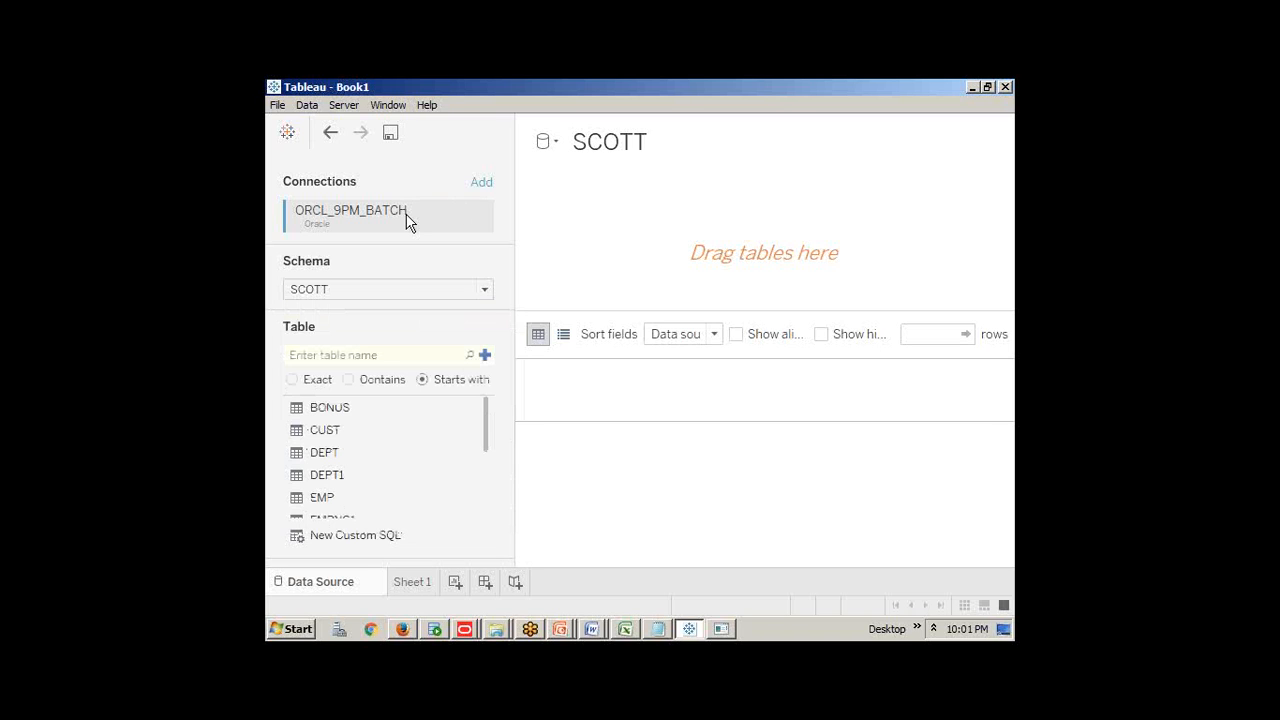
{"action": "right_click", "coordinate": [406, 220]}
{"action": "left_click", "coordinate": [432, 222]}
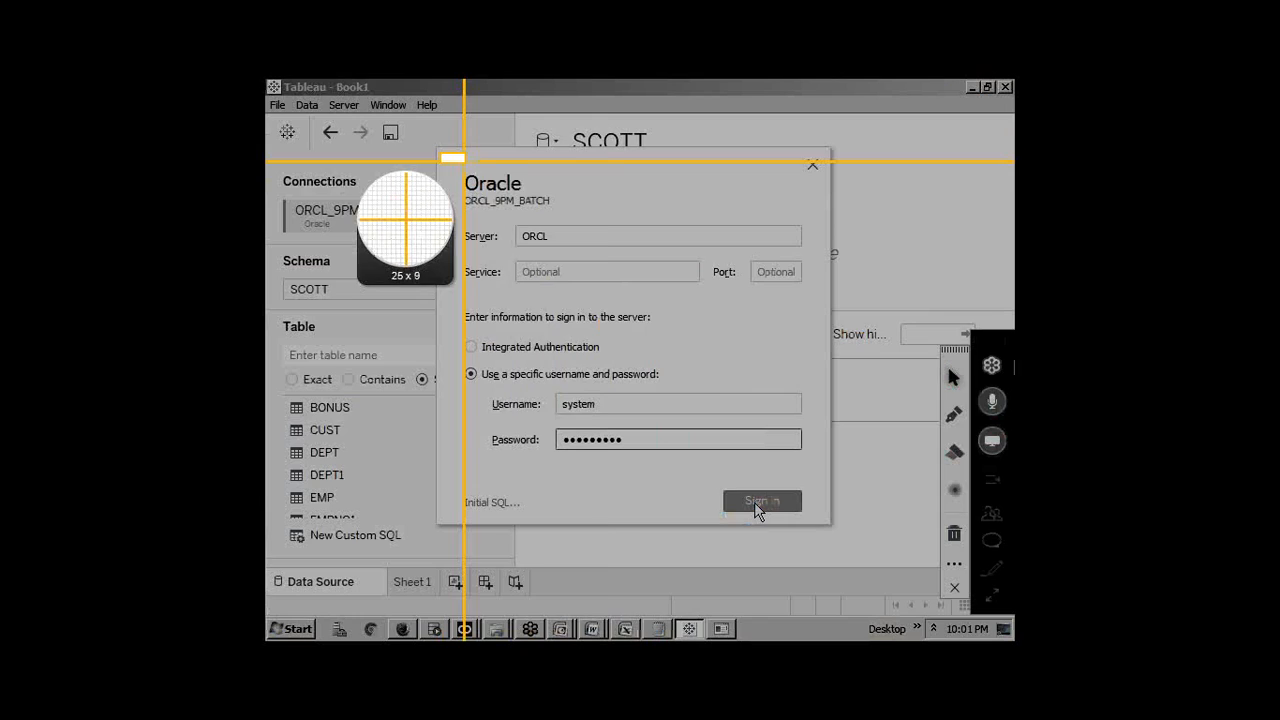
{"action": "left_click_drag", "start_coordinate": [464, 158], "coordinate": [751, 525]}
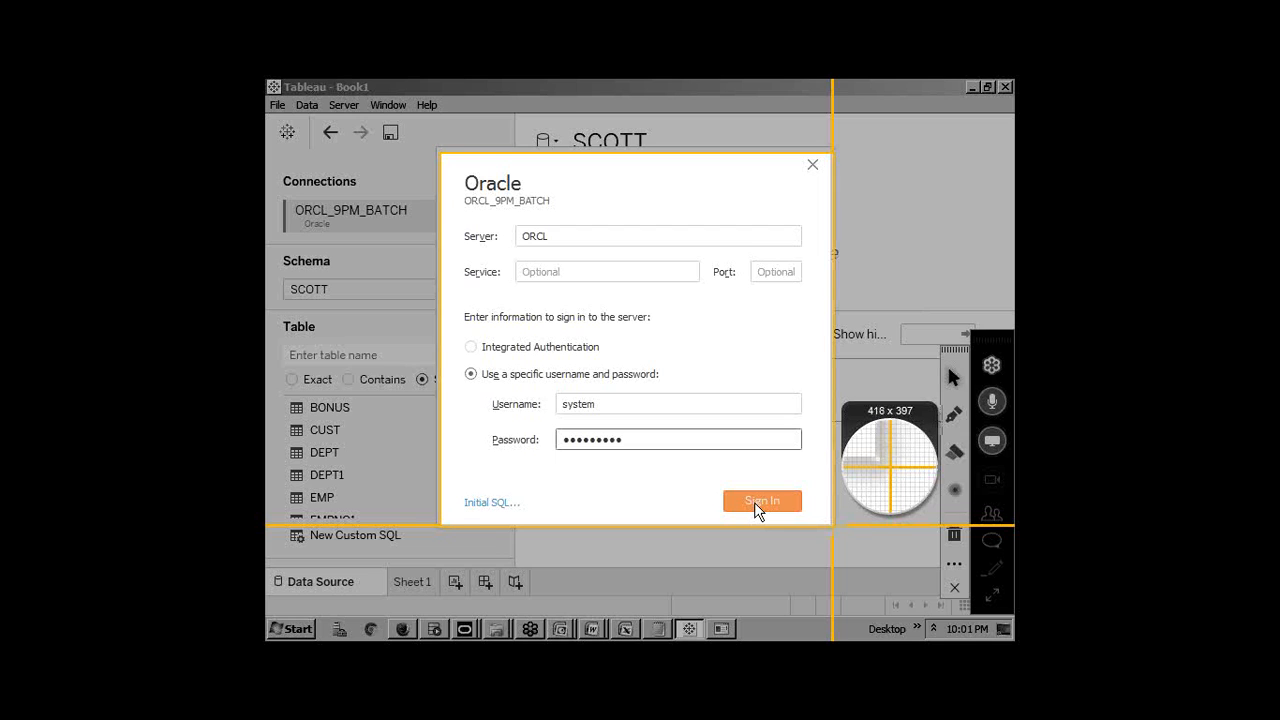
{"action": "left_click_drag", "start_coordinate": [440, 152], "coordinate": [833, 525]}
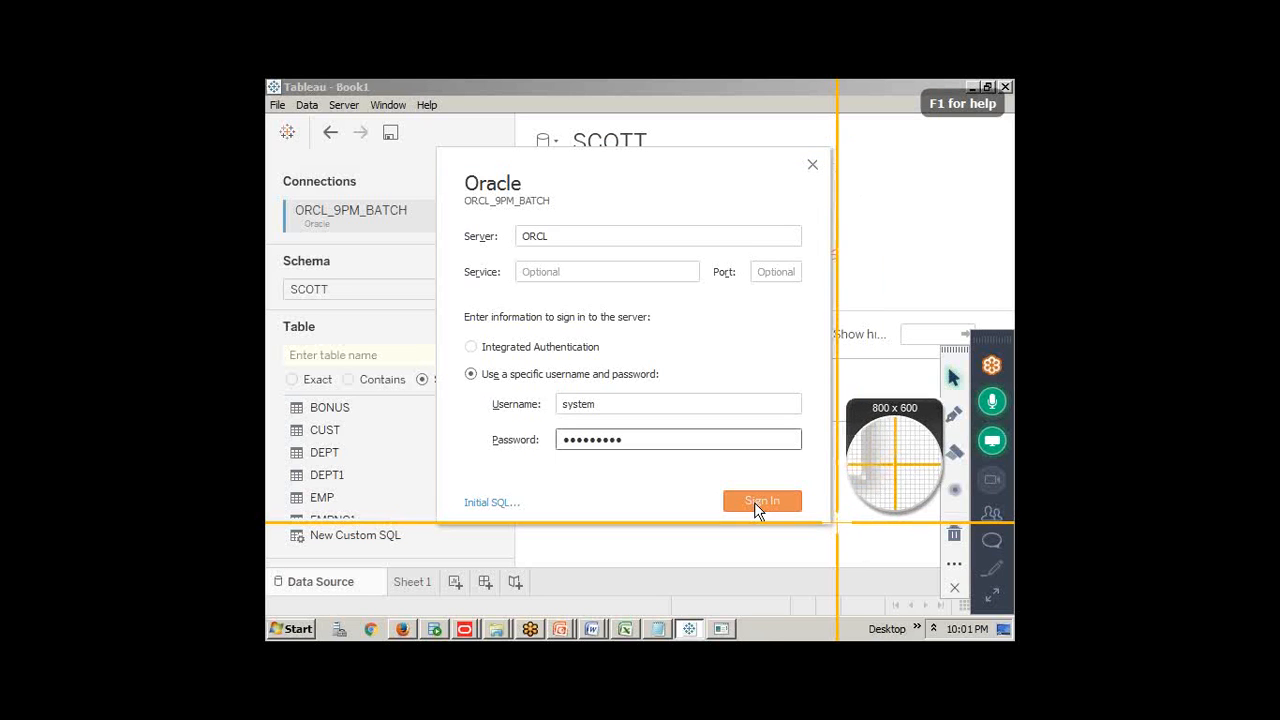
{"action": "left_click", "coordinate": [760, 502]}
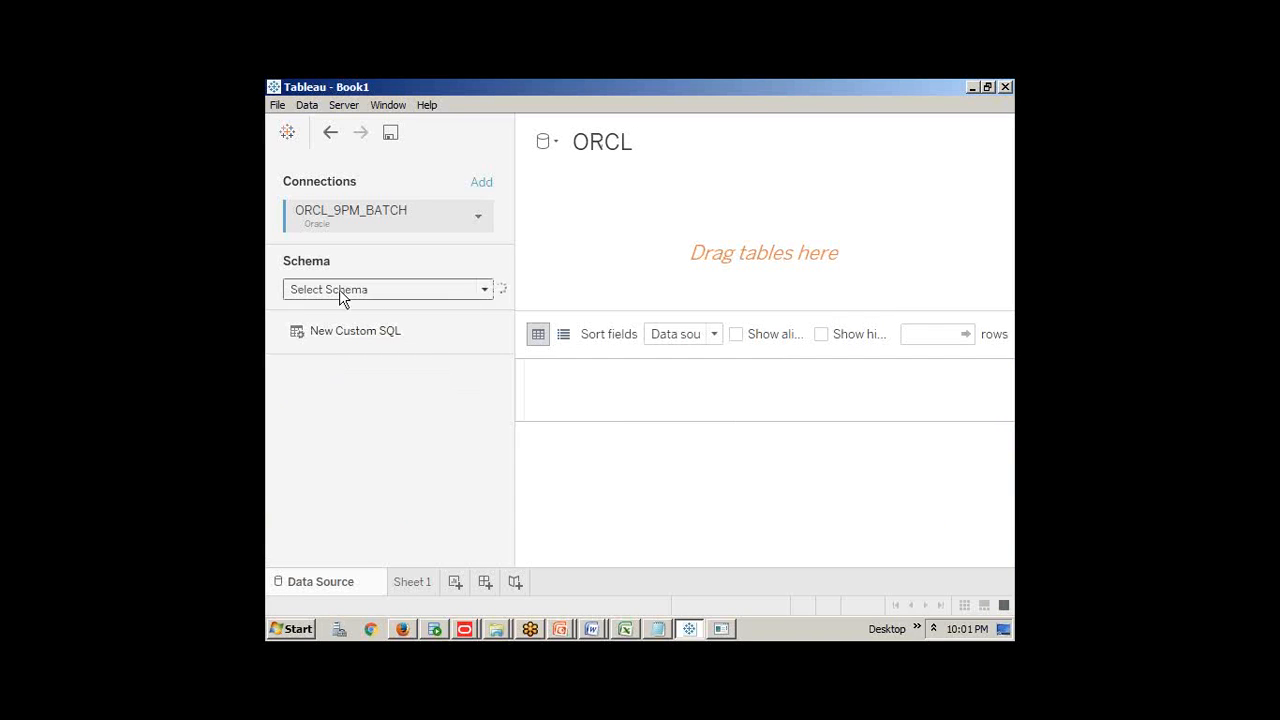
Reopen the Schema dropdown until the new user's schema list finishes loading
{"action": "left_click", "coordinate": [383, 300]}
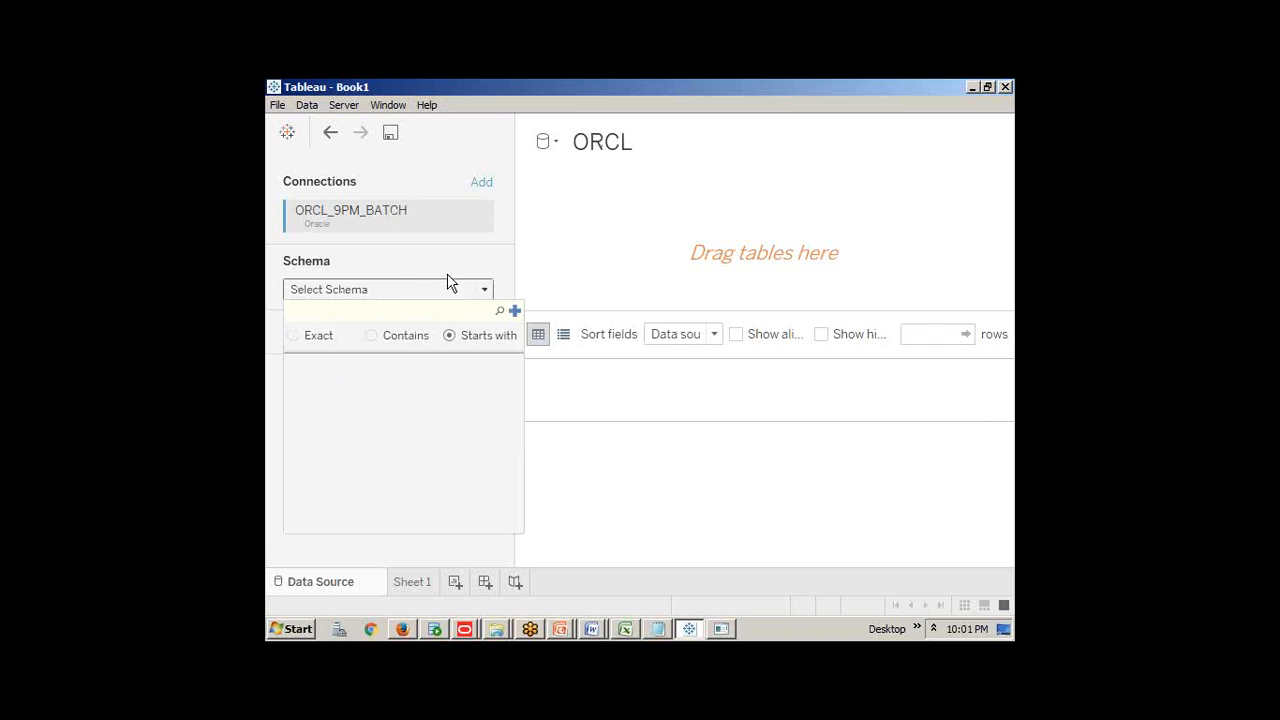
{"action": "left_click", "coordinate": [485, 292]}
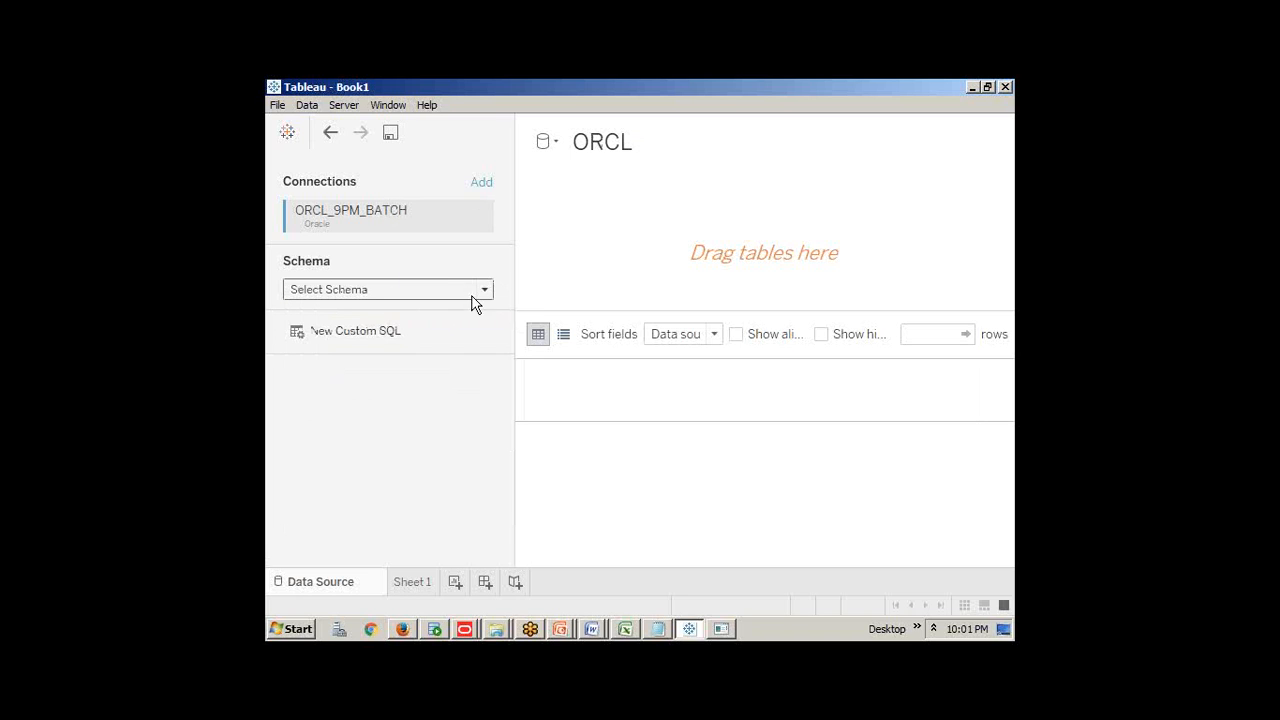
{"action": "left_click", "coordinate": [485, 292]}
{"action": "left_click", "coordinate": [484, 292]}
{"action": "left_click", "coordinate": [480, 294]}
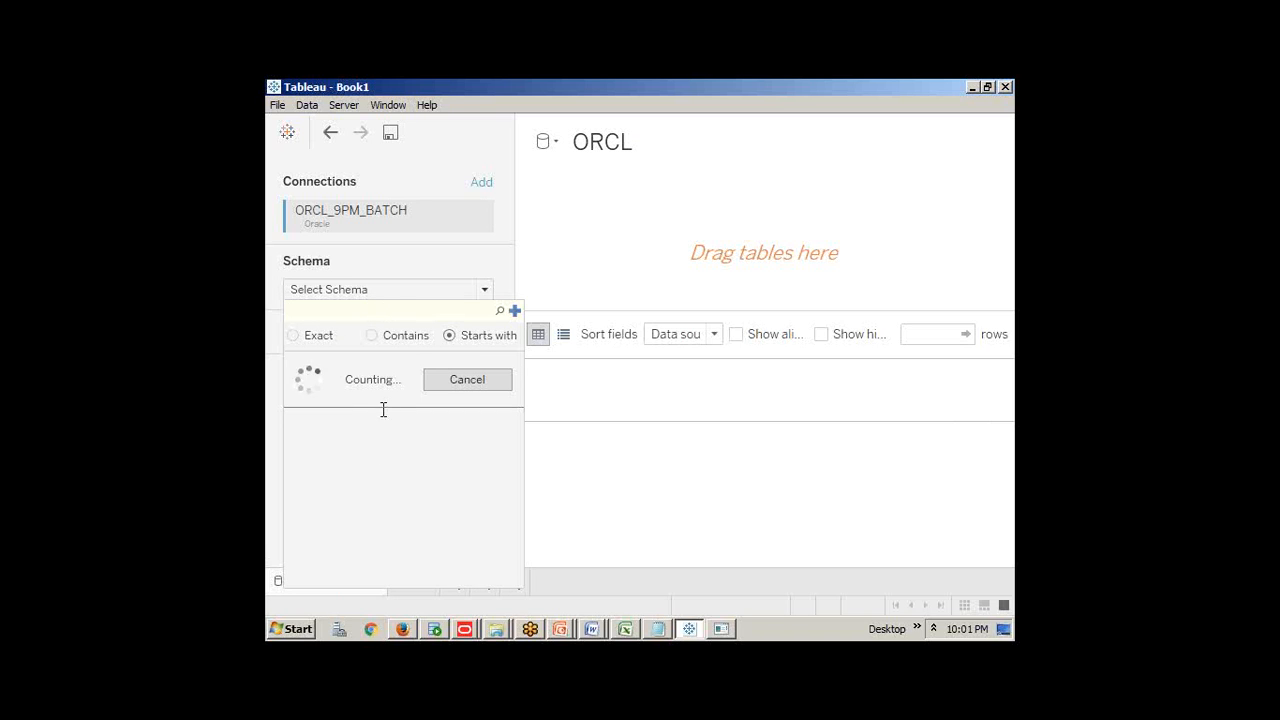
{"action": "left_click", "coordinate": [368, 289]}
Scroll through the schemas, including APEX_030200, SCOTT and SH, with SYSTEM current
{"action": "scroll", "coordinate": [368, 457], "scroll_direction": "down", "scroll_amount": 5}
{"action": "scroll", "coordinate": [368, 457], "scroll_direction": "down", "scroll_amount": 10}
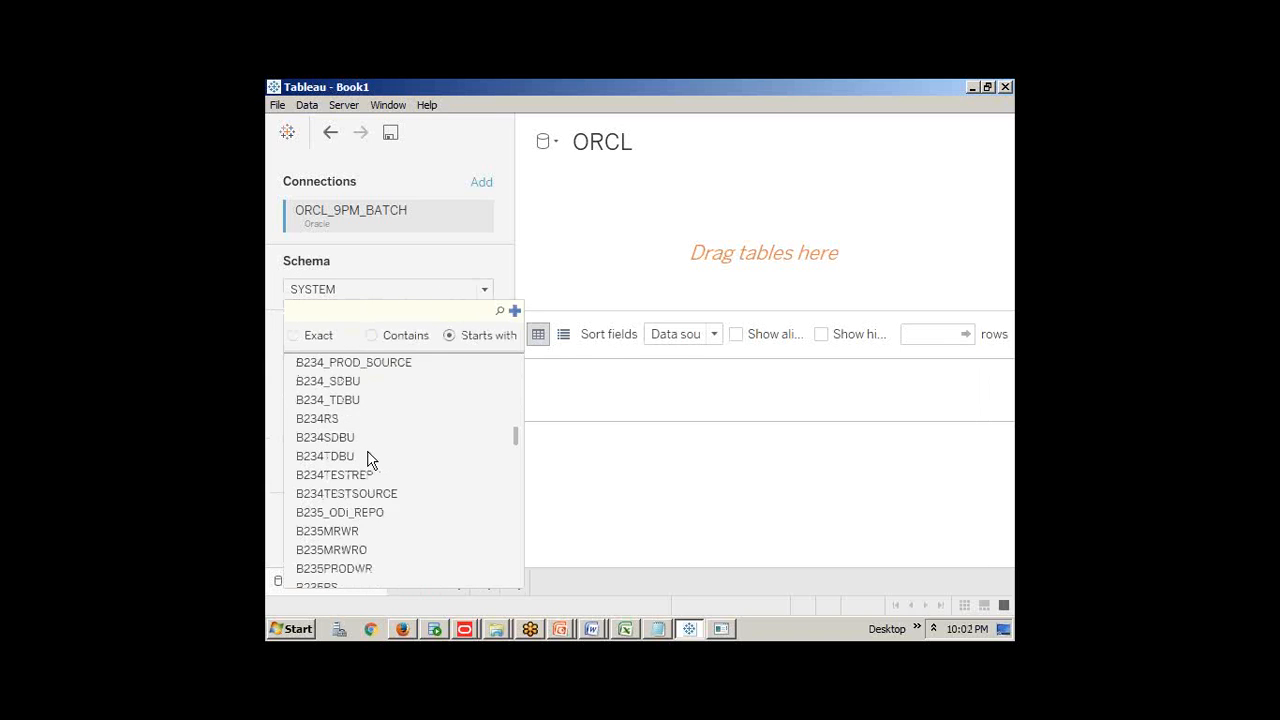
{"action": "scroll", "coordinate": [368, 457], "scroll_direction": "down", "scroll_amount": 15}
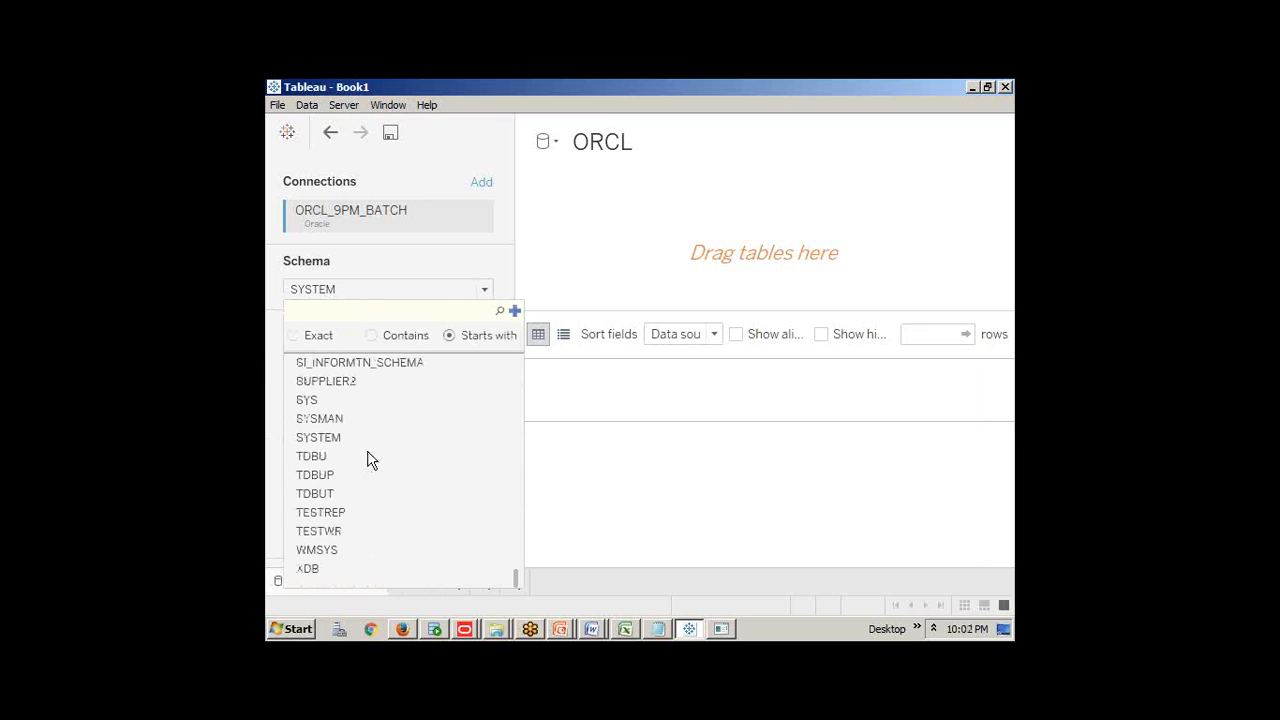
{"action": "scroll", "coordinate": [368, 457], "scroll_direction": "up", "scroll_amount": 20}
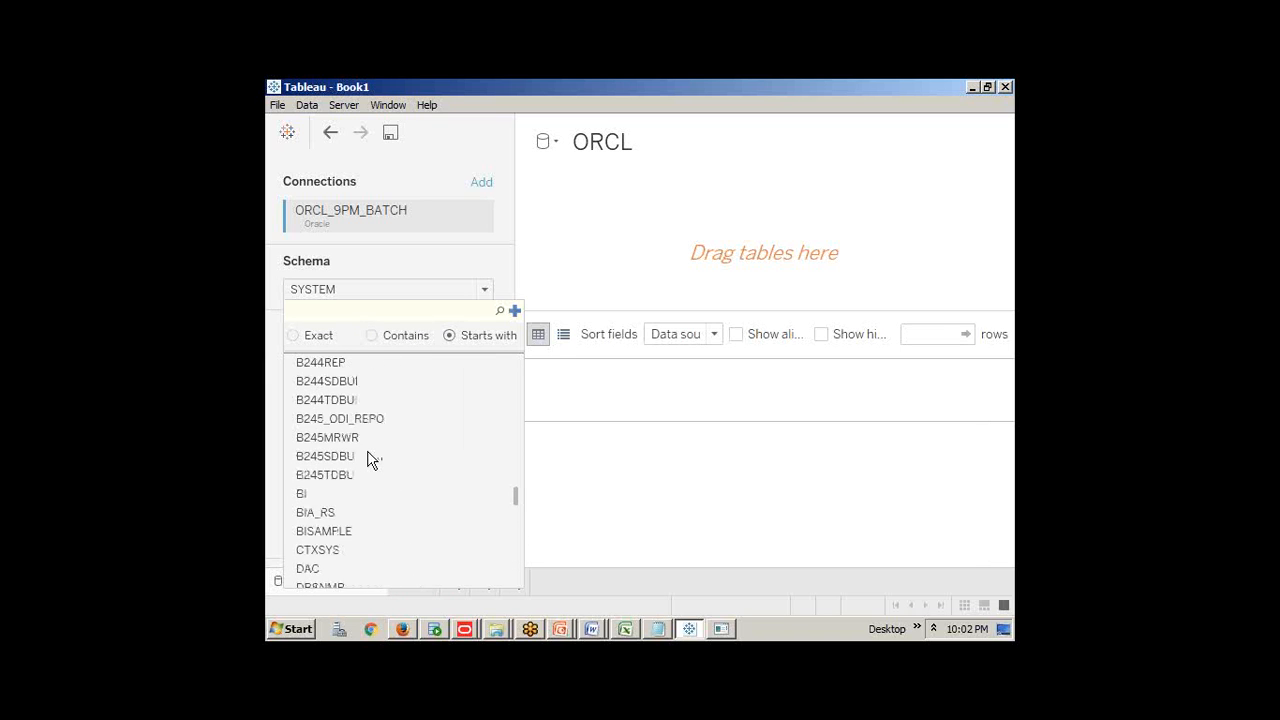
{"action": "scroll", "coordinate": [368, 457], "scroll_direction": "up", "scroll_amount": 12}
{"action": "scroll", "coordinate": [368, 457], "scroll_direction": "down", "scroll_amount": 3}
{"action": "scroll", "coordinate": [368, 457], "scroll_direction": "down", "scroll_amount": 10}
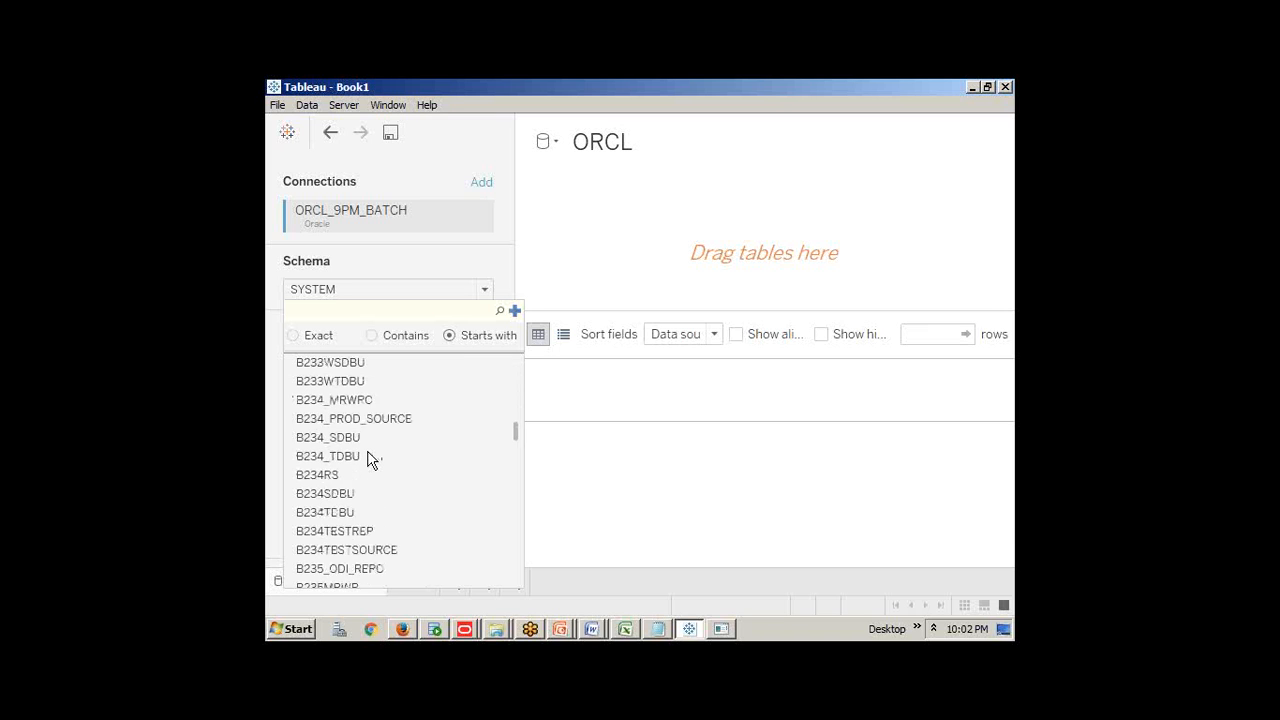
{"action": "scroll", "coordinate": [368, 457], "scroll_direction": "down", "scroll_amount": 12}
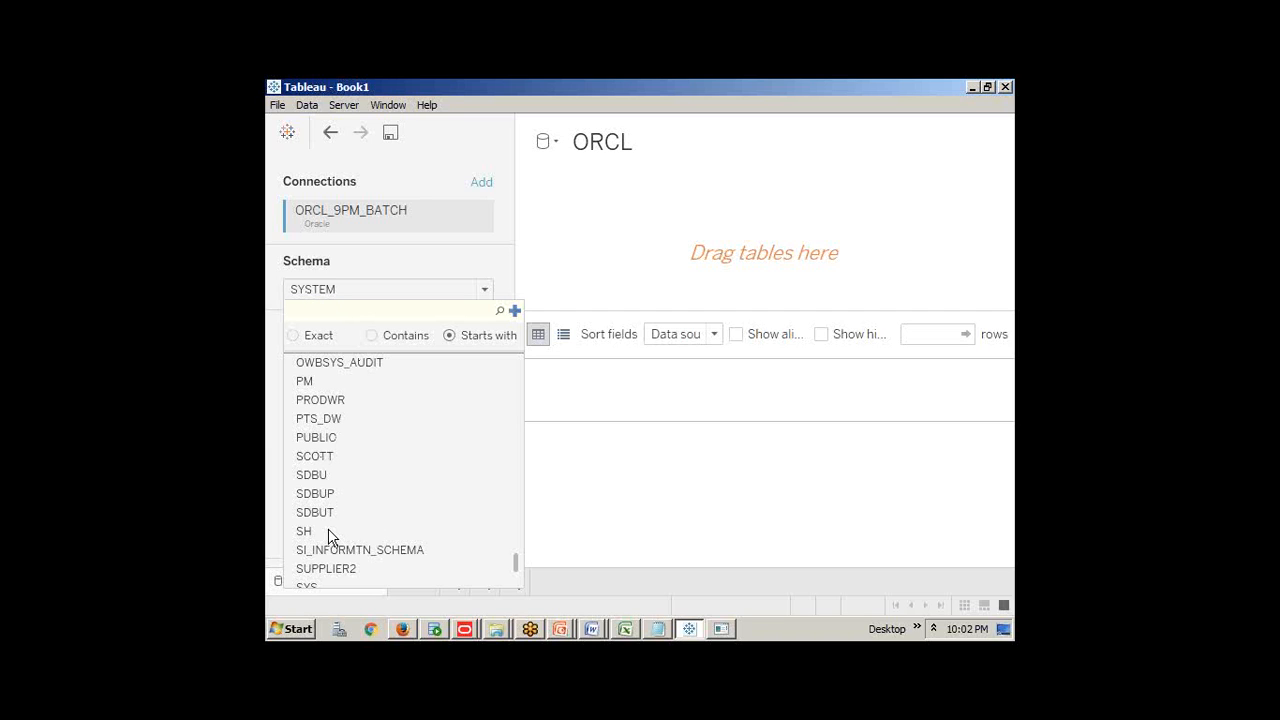
Edit ORCL_9PM_BATCH's connection, screenshot the filled sign-in form, and sign in to ORCL again
{"action": "left_click", "coordinate": [410, 218]}
{"action": "right_click", "coordinate": [410, 216]}
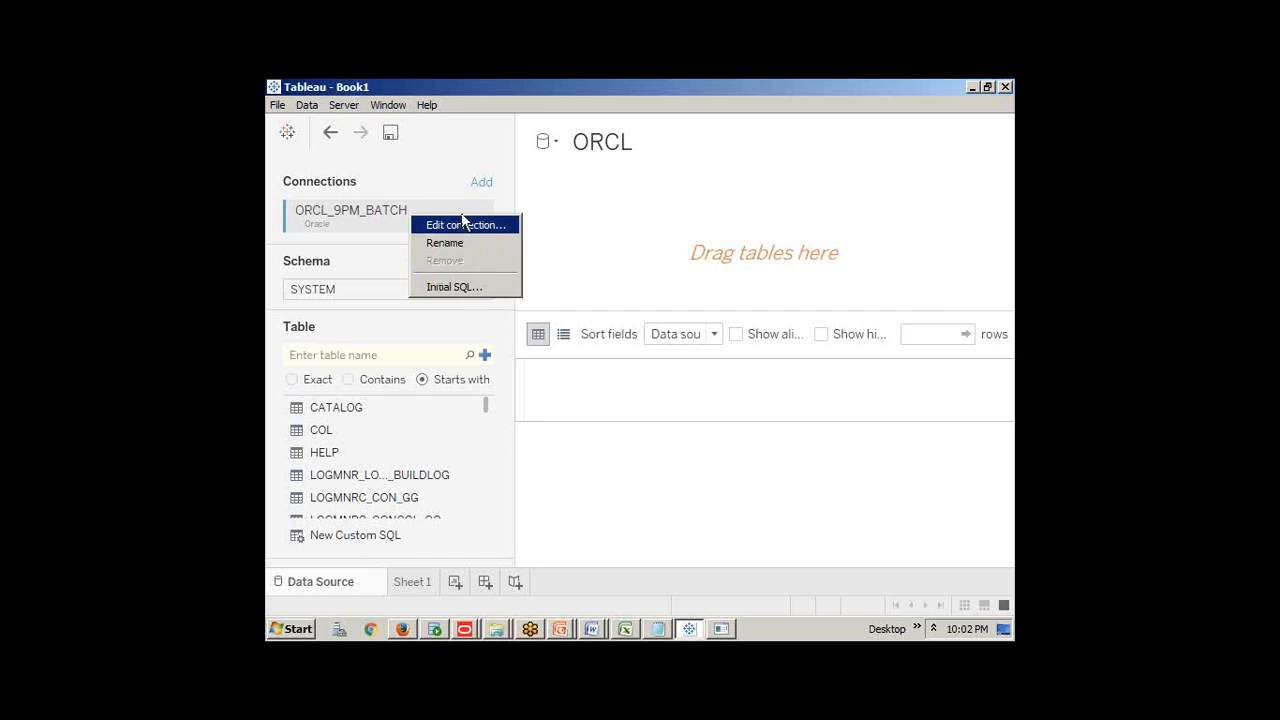
{"action": "left_click", "coordinate": [460, 225]}
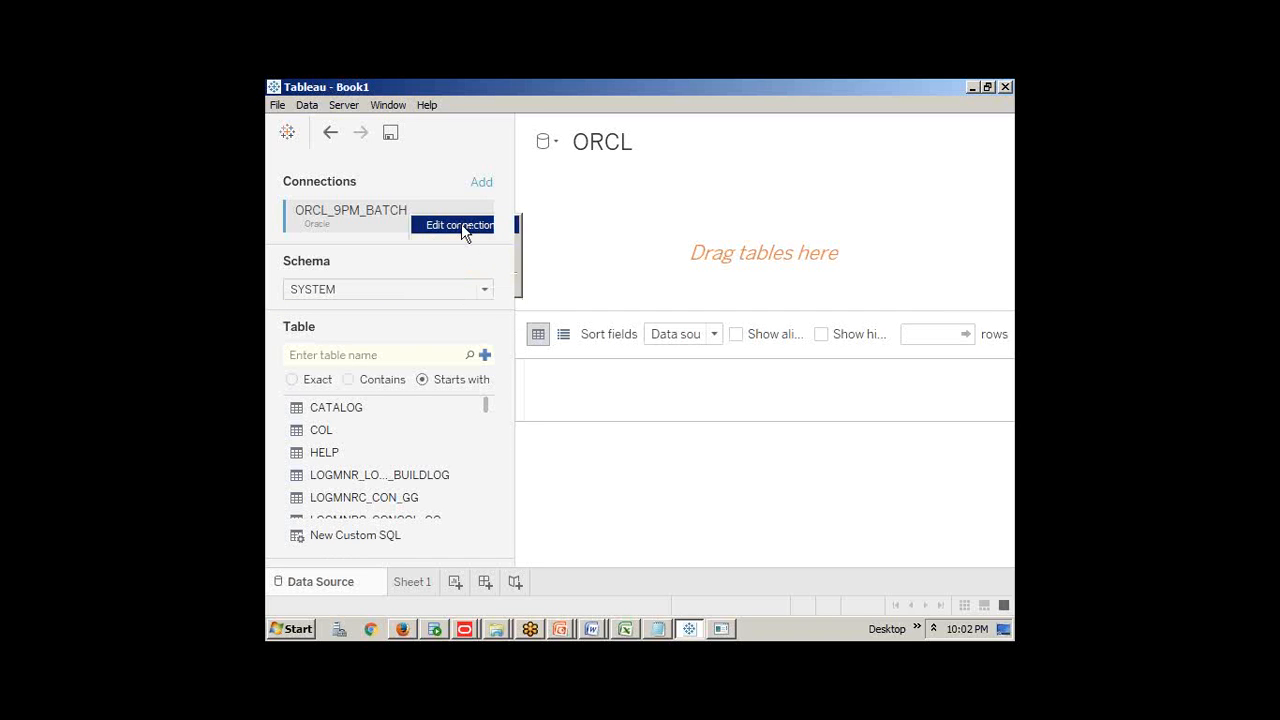
{"action": "left_click", "coordinate": [947, 453]}
{"action": "left_click_drag", "start_coordinate": [468, 406], "coordinate": [679, 406]}
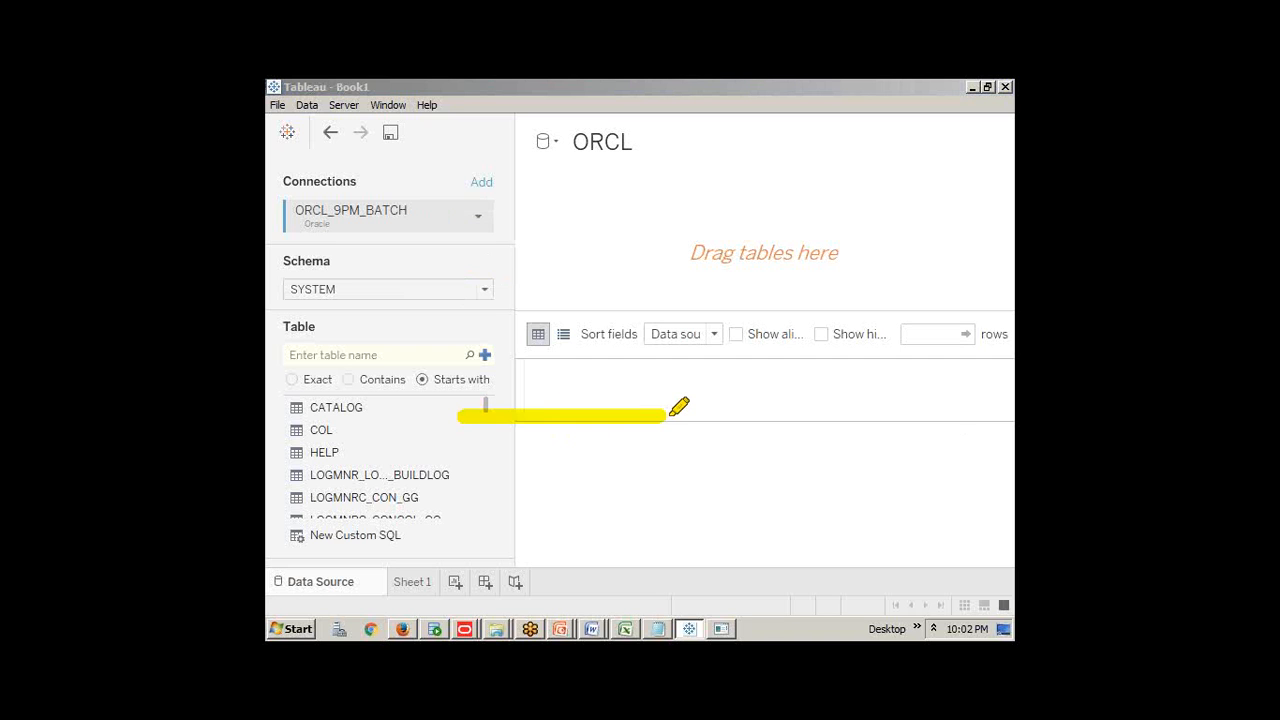
{"action": "key", "text": "Print"}
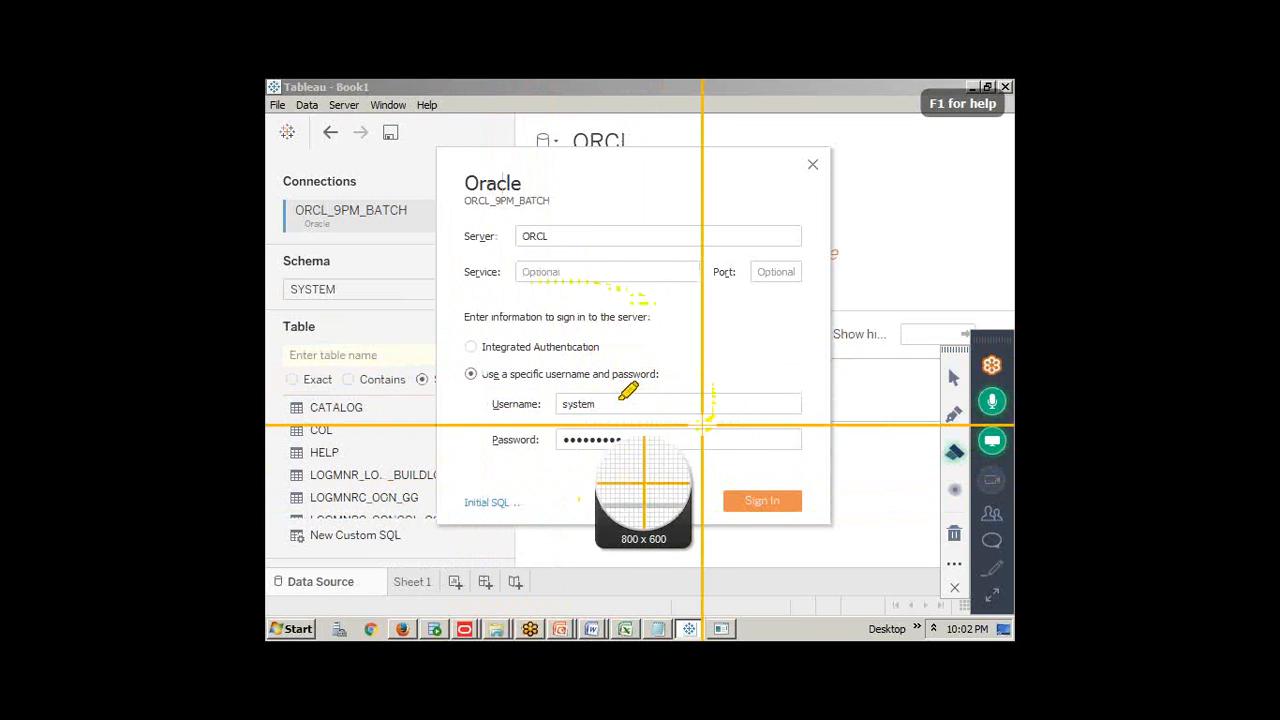
{"action": "left_click", "coordinate": [703, 425]}
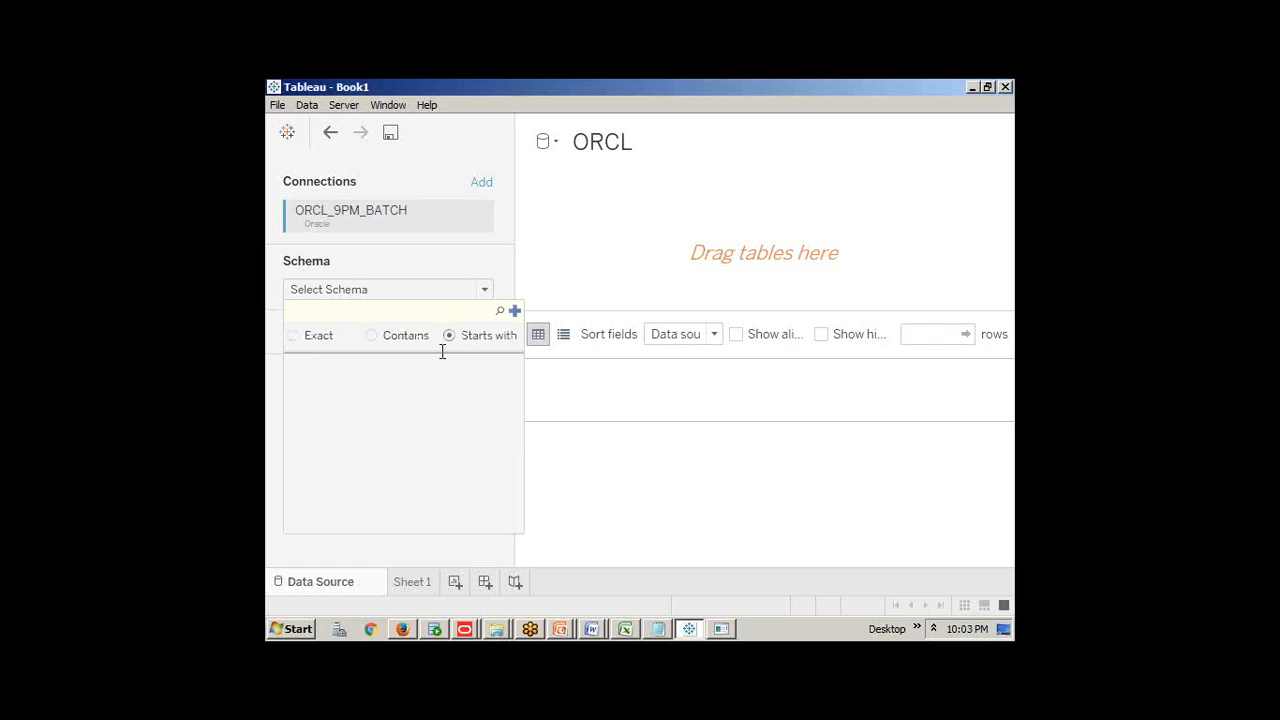
{"action": "left_click", "coordinate": [326, 292]}
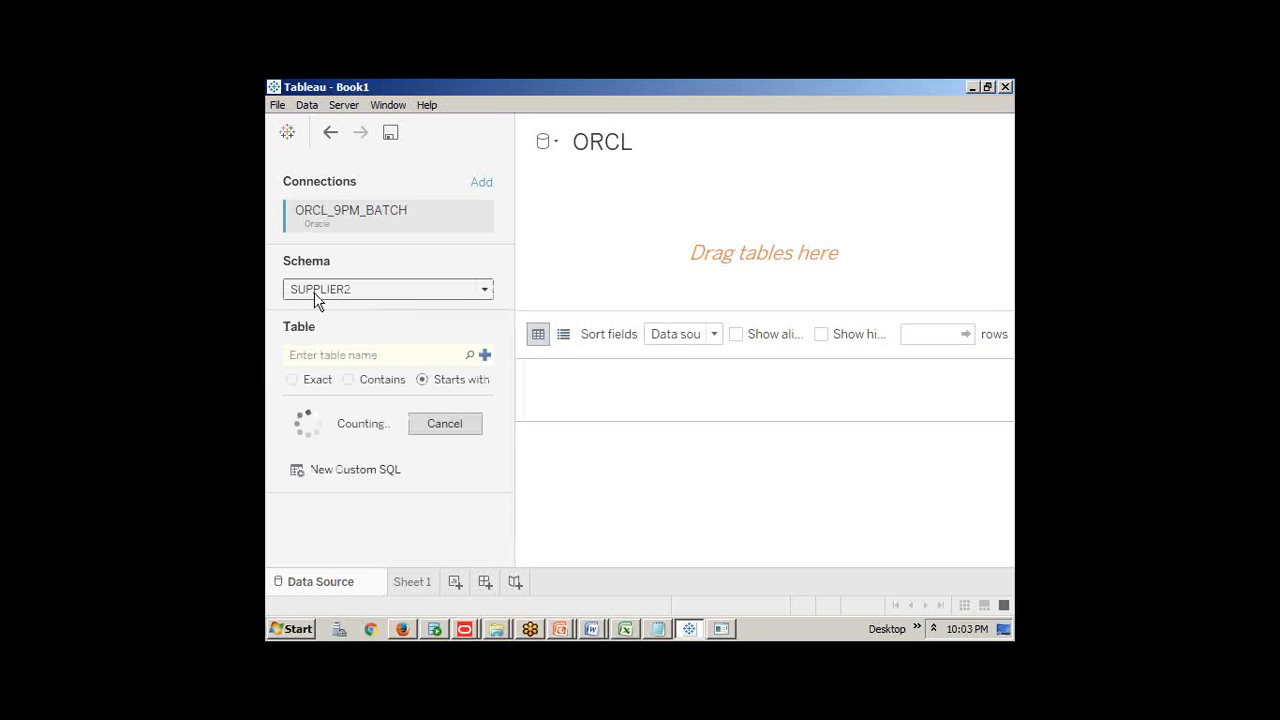
{"action": "scroll", "coordinate": [366, 472], "scroll_direction": "down", "scroll_amount": 10}
{"action": "scroll", "coordinate": [366, 472], "scroll_direction": "down", "scroll_amount": 15}
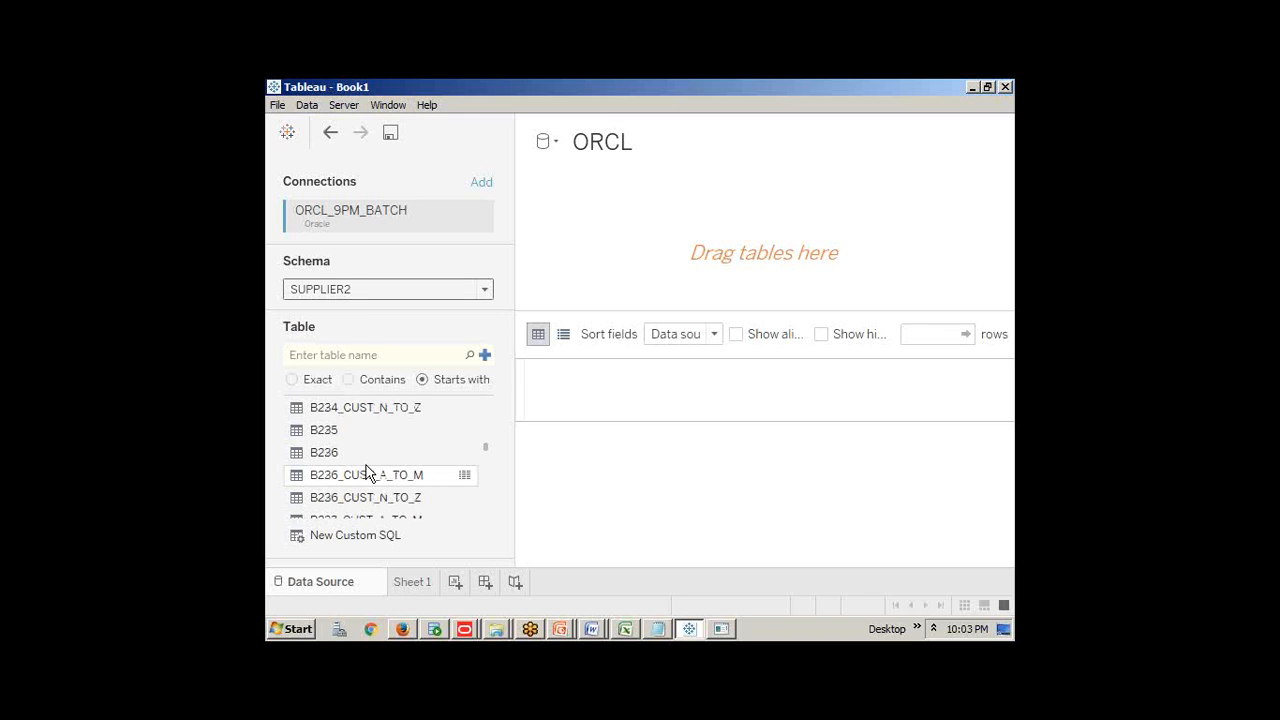
{"action": "scroll", "coordinate": [366, 472], "scroll_direction": "down", "scroll_amount": 3}
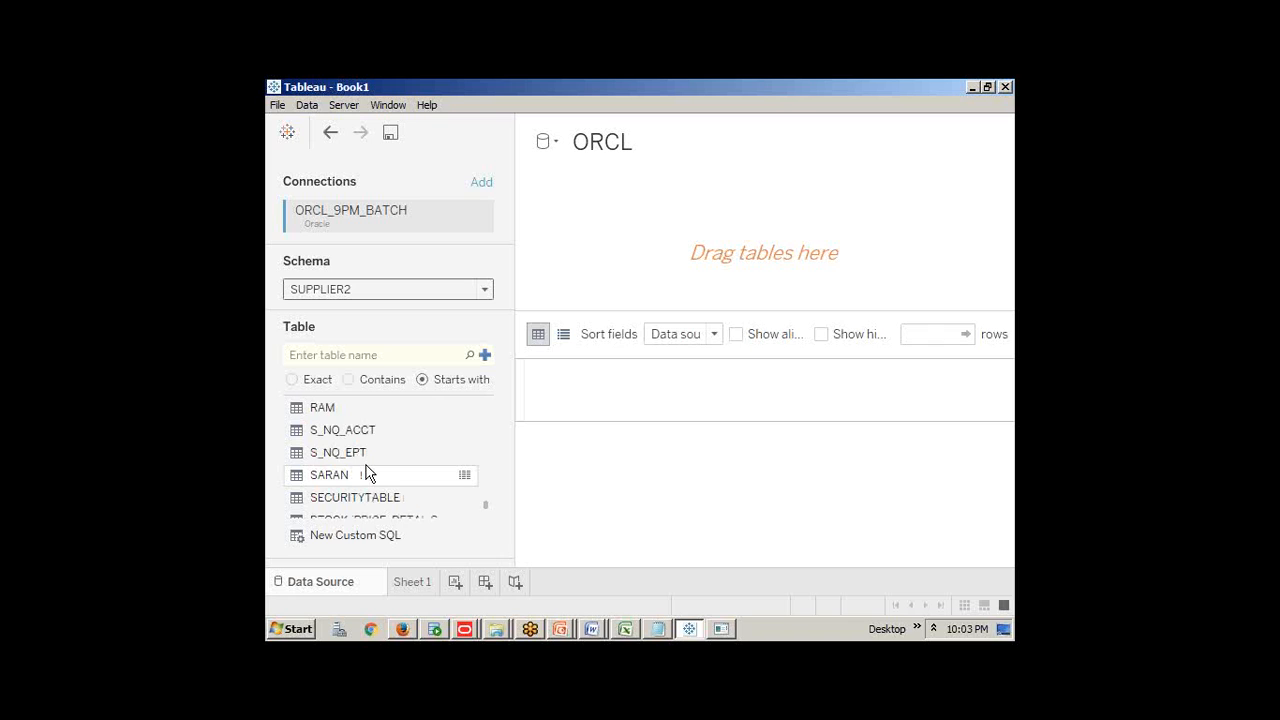
{"action": "scroll", "coordinate": [366, 472], "scroll_direction": "up", "scroll_amount": 20}
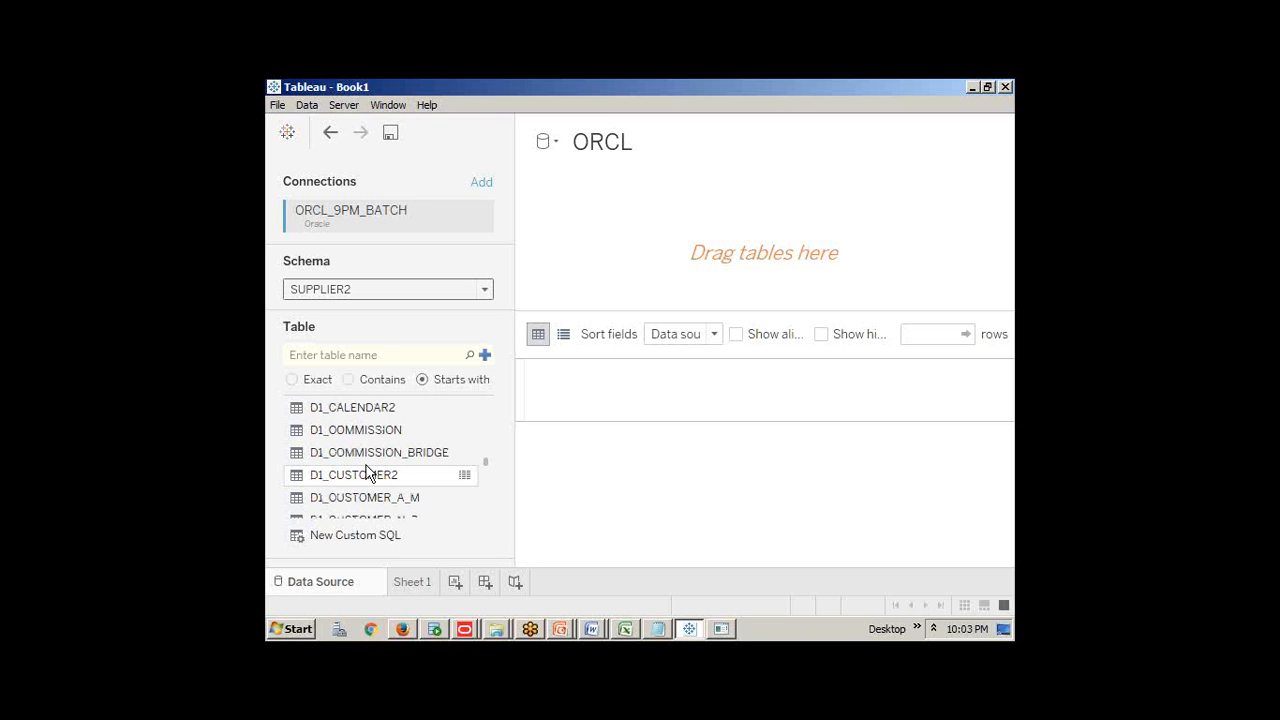
{"action": "scroll", "coordinate": [366, 472], "scroll_direction": "up", "scroll_amount": 5}
{"action": "scroll", "coordinate": [366, 472], "scroll_direction": "down", "scroll_amount": 8}
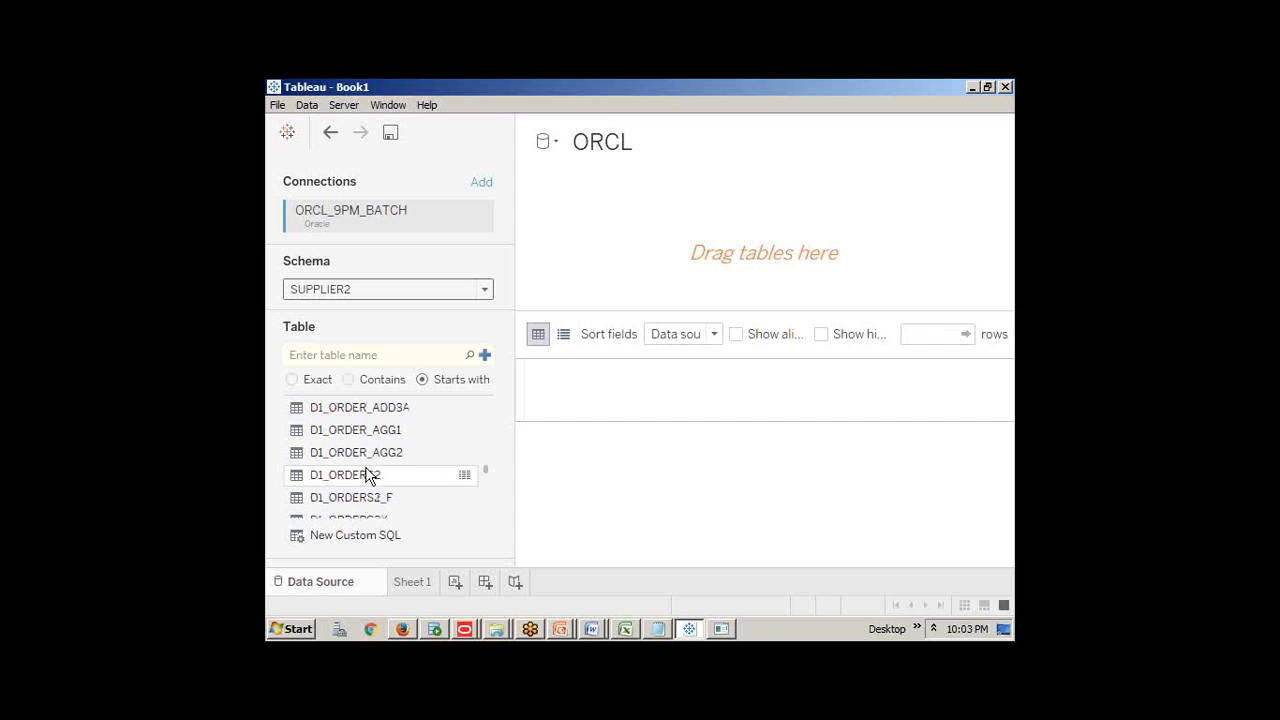
{"action": "left_click", "coordinate": [720, 629]}
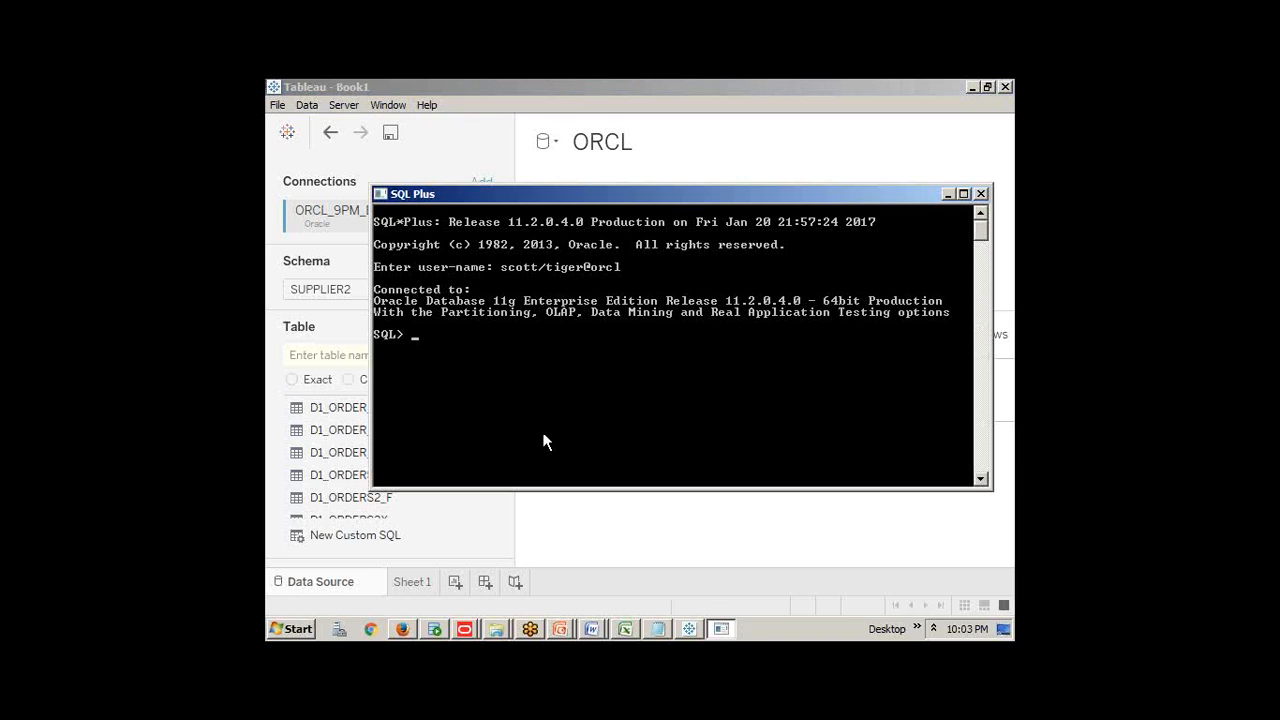
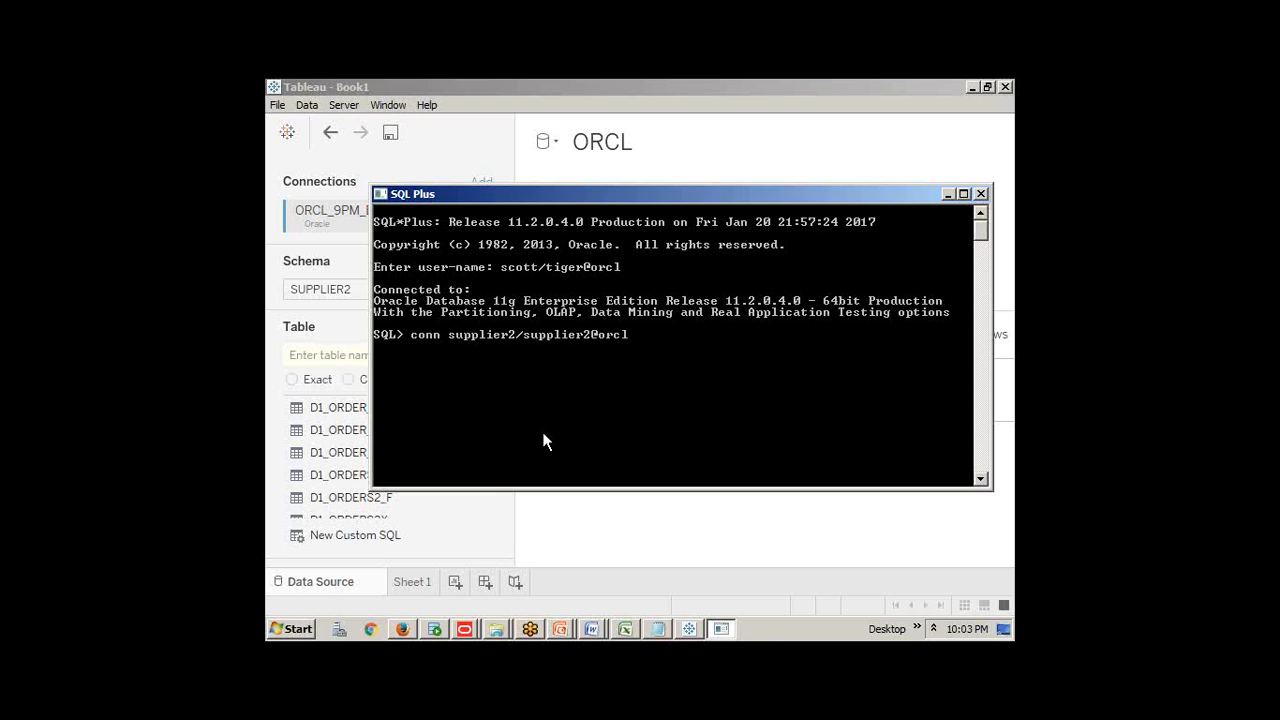
{"action": "key", "text": "Return"}
Create table test9pm with name varchar2(20) and sal number columns, then begin an insert
{"action": "type", "text": "create table"}
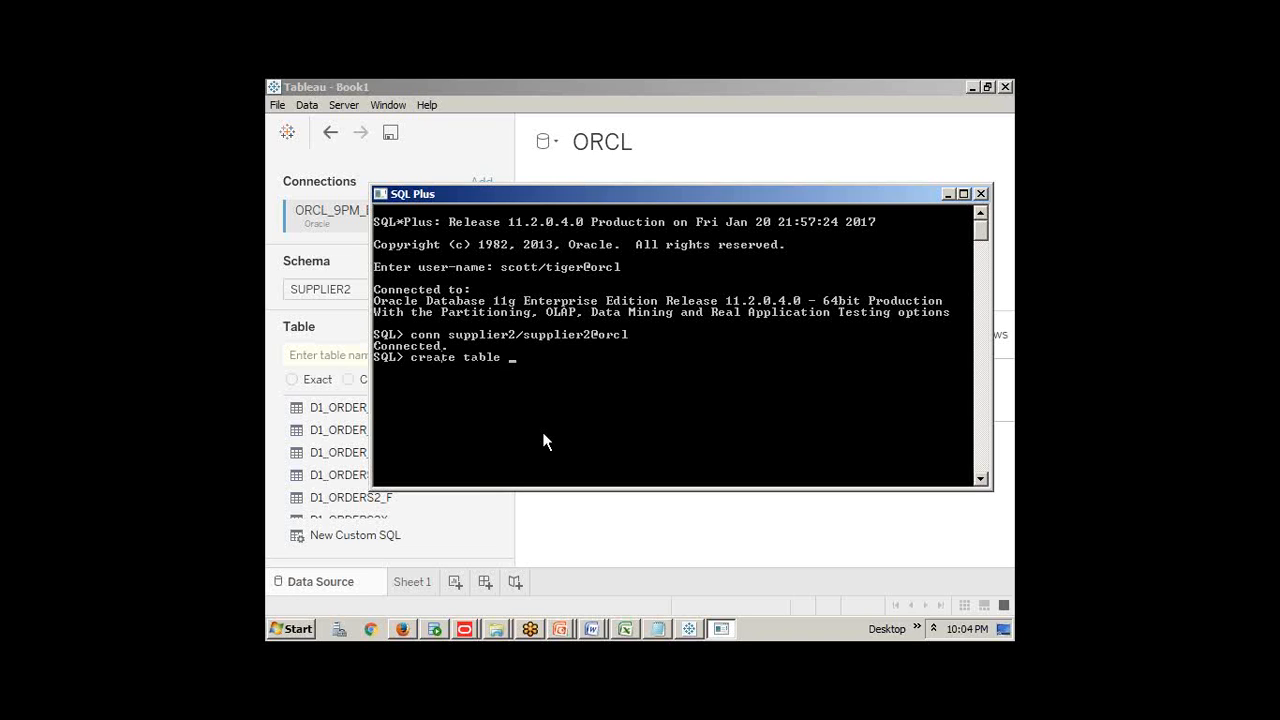
{"action": "type", "text": " test9pm (name varchar2(20"}
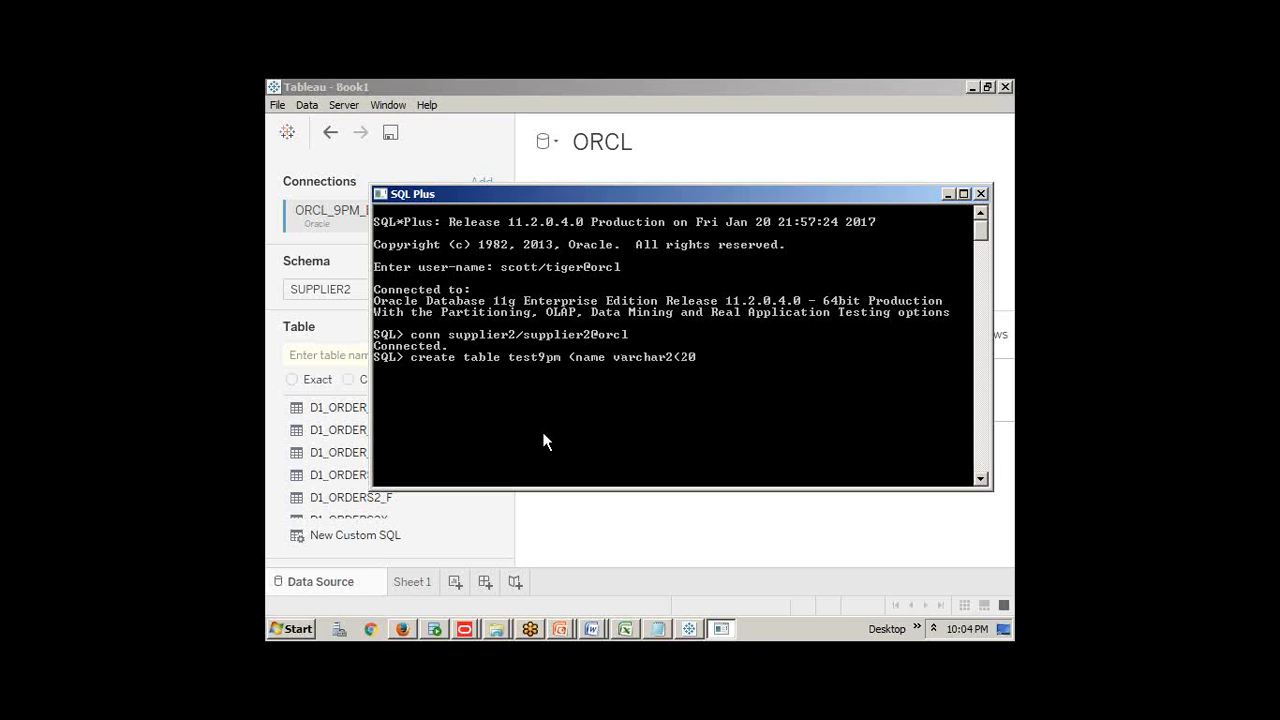
{"action": "type", "text": "),sal number);"}
{"action": "key", "text": "Return"}
{"action": "type", "text": "insert "}
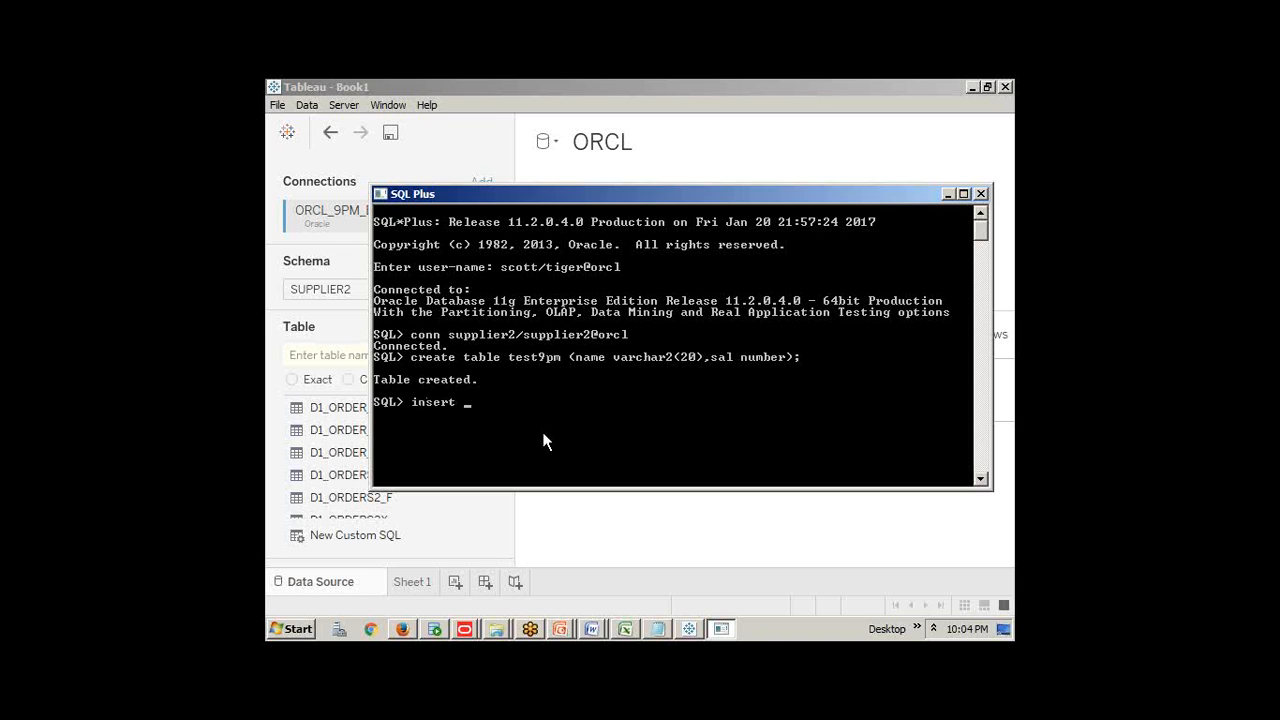
{"action": "type", "text": "into test9pm values(ram"}
Run an insert of 'ram', 1000 into test9pm, which fails on the quoting
{"action": "key", "text": "BackSpace"}
{"action": "key", "text": "BackSpace"}
{"action": "key", "text": "BackSpace"}
{"action": "type", "text": "'ram',1000"}
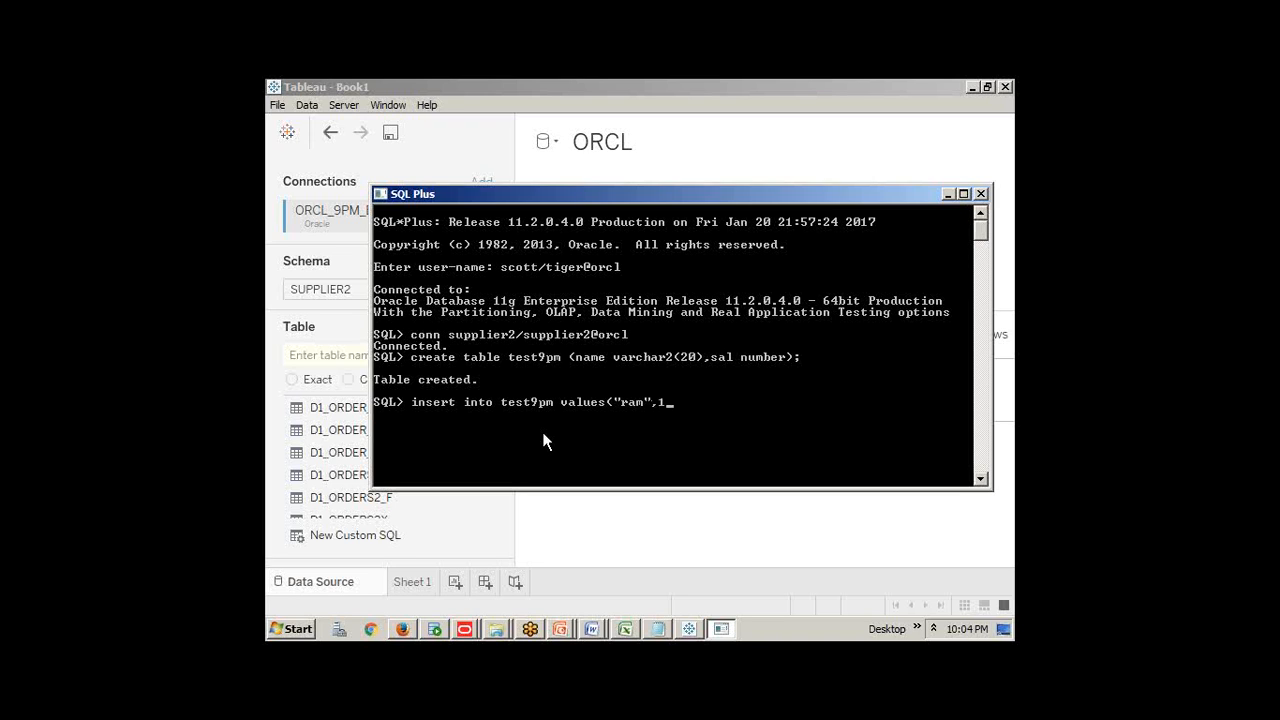
{"action": "type", "text": ";"}
{"action": "key", "text": "Return"}
Fix the quotes around ram, rerun the insert, and commit the row
{"action": "key", "text": "Up"}
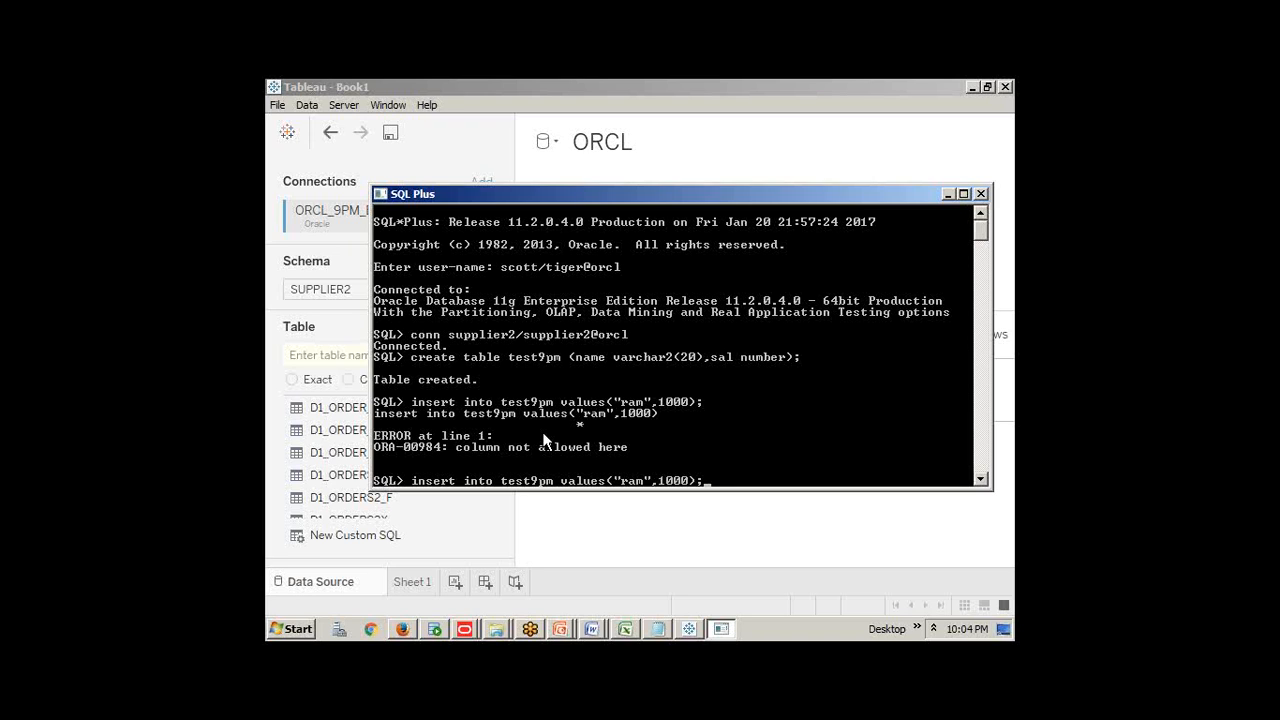
{"action": "key", "text": "Left"}
{"action": "key", "text": "Left"}
{"action": "key", "text": "Left"}
{"action": "key", "text": "Left"}
{"action": "key", "text": "Left"}
{"action": "key", "text": "Left"}
{"action": "key", "text": "Left"}
{"action": "key", "text": "Left"}
{"action": "key", "text": "BackSpace"}
{"action": "type", "text": "'"}
{"action": "key", "text": "Right"}
{"action": "key", "text": "Right"}
{"action": "key", "text": "Right"}
{"action": "key", "text": "Right"}
{"action": "key", "text": "BackSpace"}
{"action": "type", "text": "'"}
{"action": "key", "text": "BackSpace"}
{"action": "type", "text": "'"}
{"action": "key", "text": "Return"}
{"action": "type", "text": "commit"}
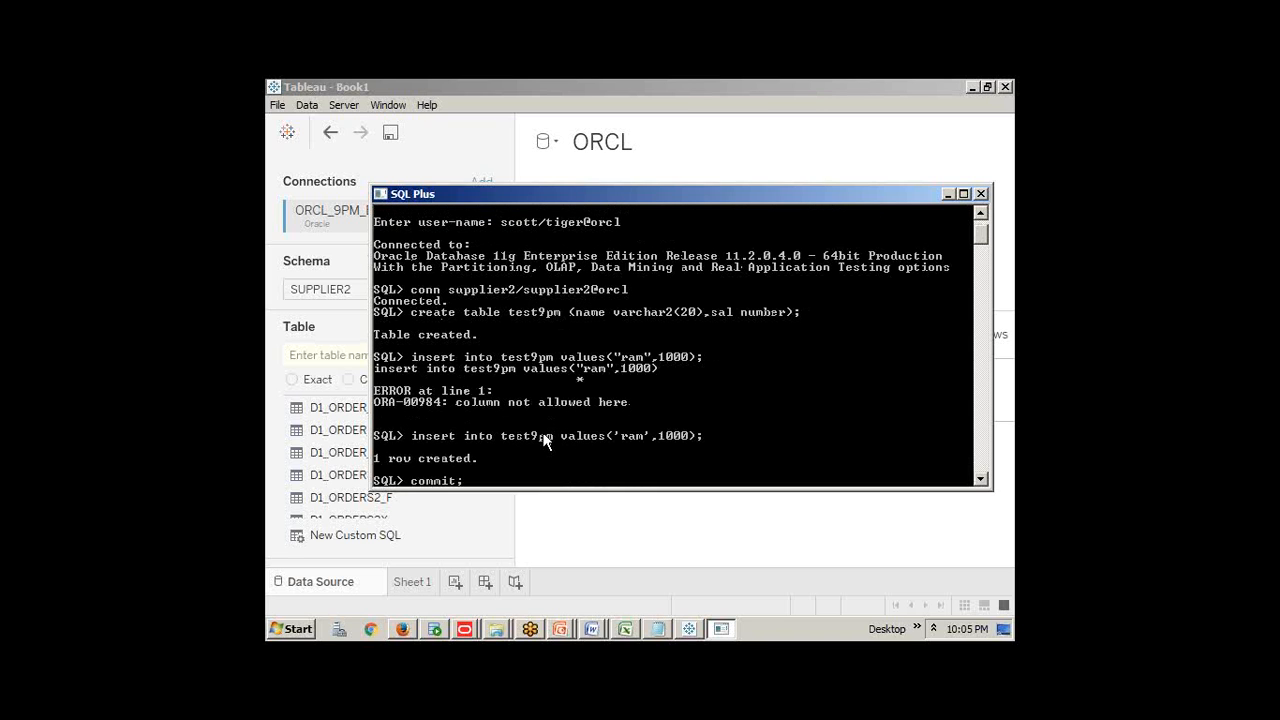
{"action": "key", "text": "Return"}
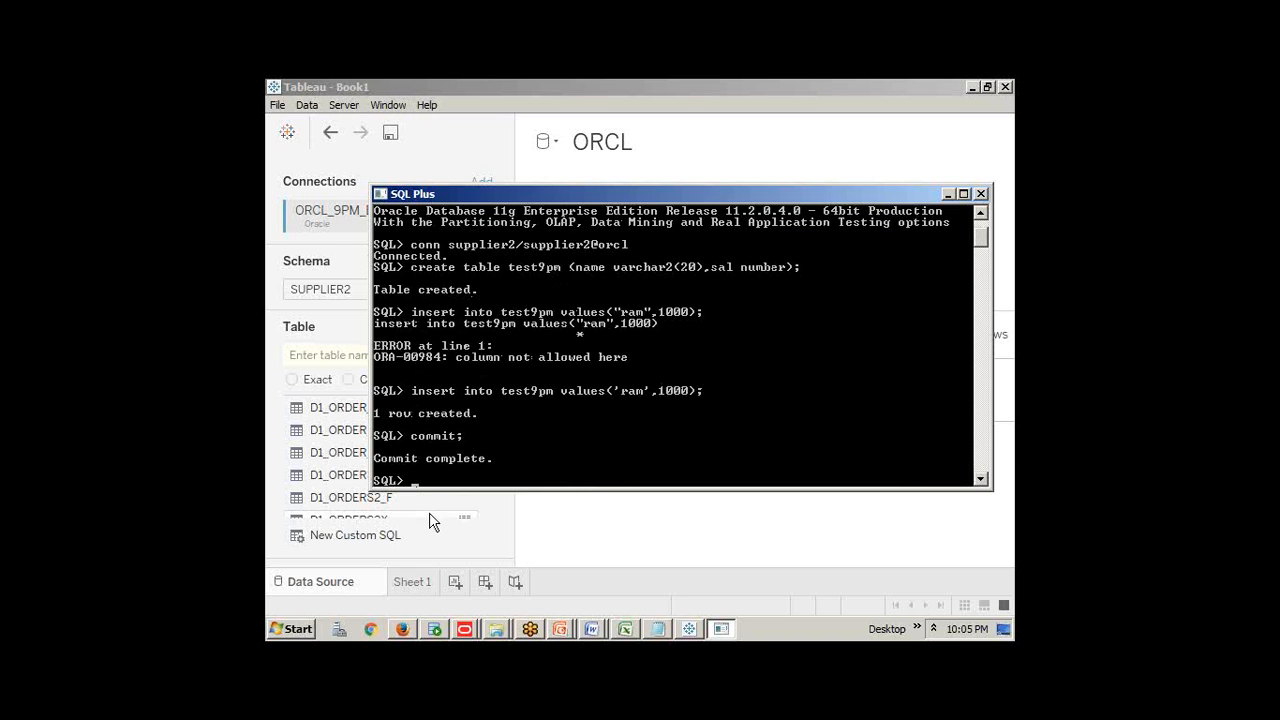
Back in Tableau, switch the schema temporarily to APPQOSSYS
{"action": "left_click", "coordinate": [333, 300]}
{"action": "left_click", "coordinate": [346, 297]}
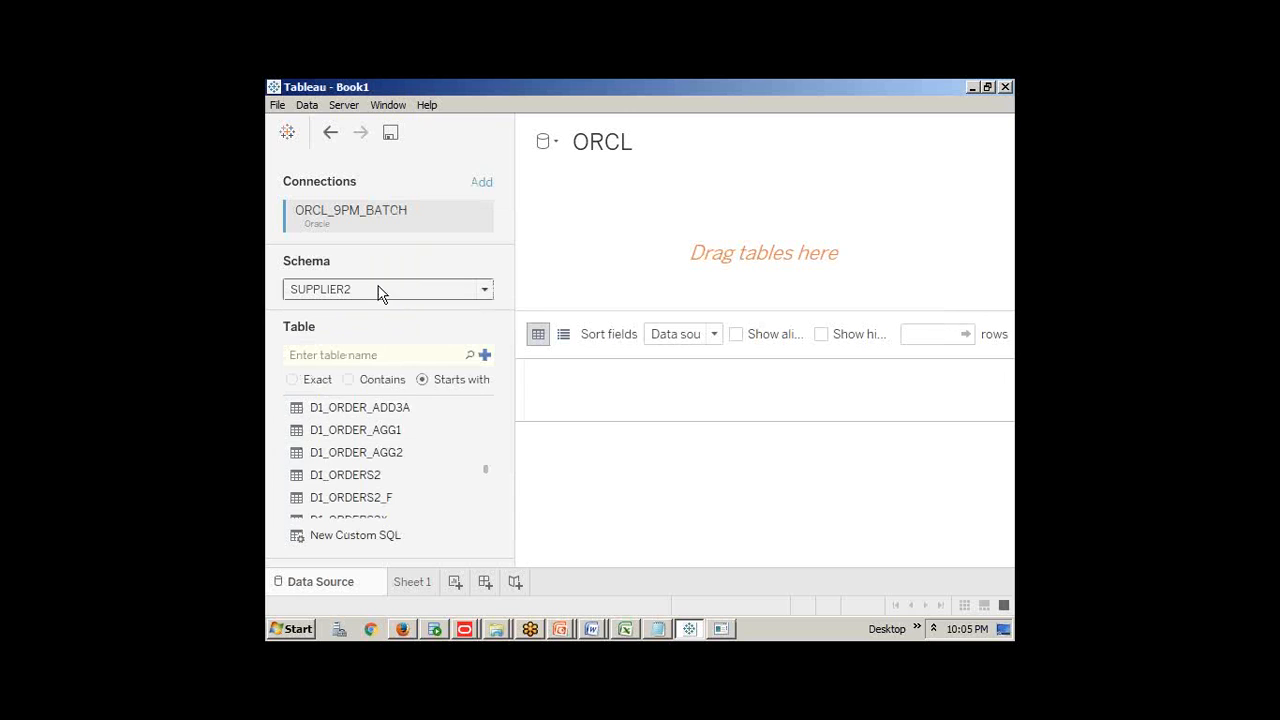
{"action": "left_click", "coordinate": [380, 292]}
{"action": "left_click", "coordinate": [340, 380]}
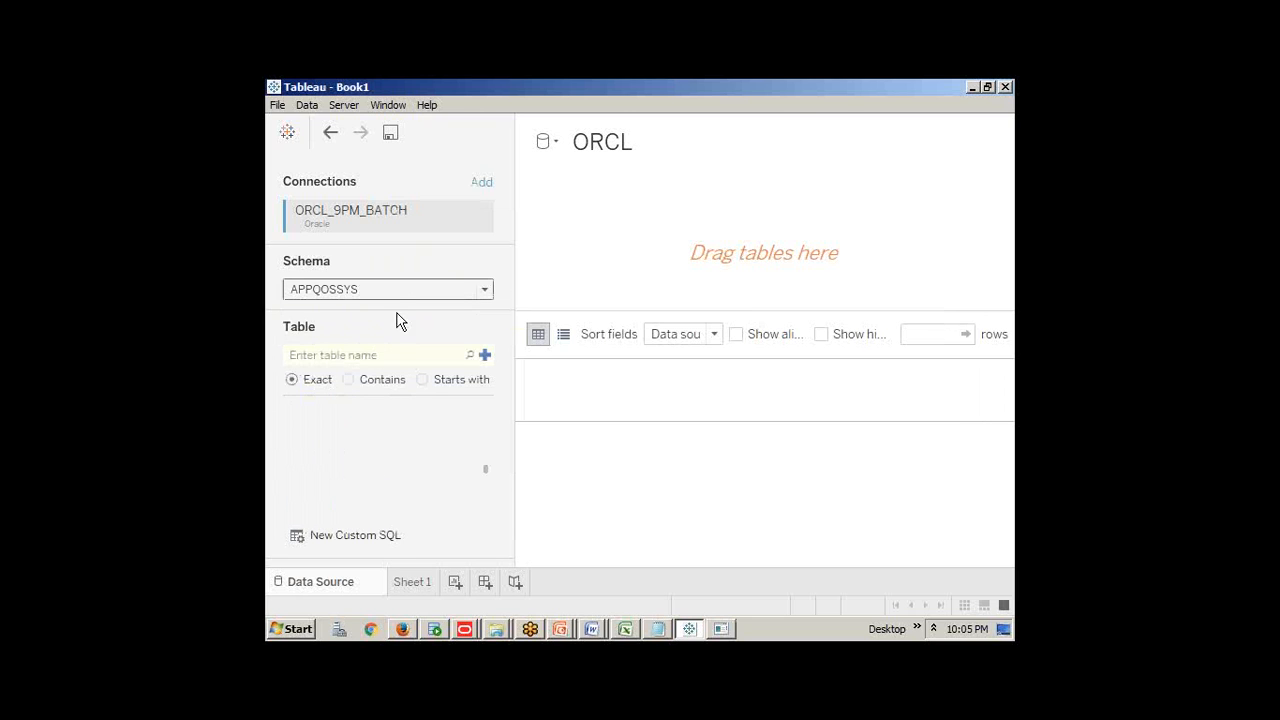
{"action": "left_click", "coordinate": [397, 294]}
{"action": "scroll", "coordinate": [354, 435], "scroll_direction": "down", "scroll_amount": 8}
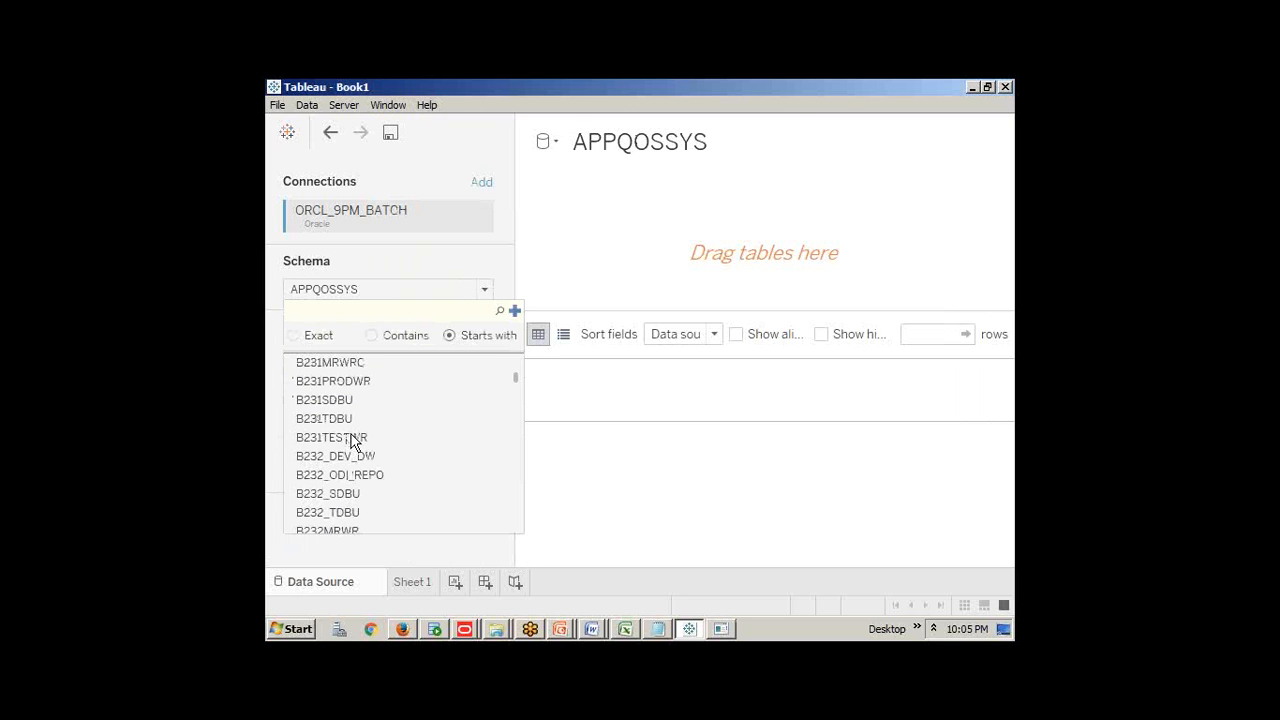
{"action": "scroll", "coordinate": [350, 447], "scroll_direction": "down", "scroll_amount": 15}
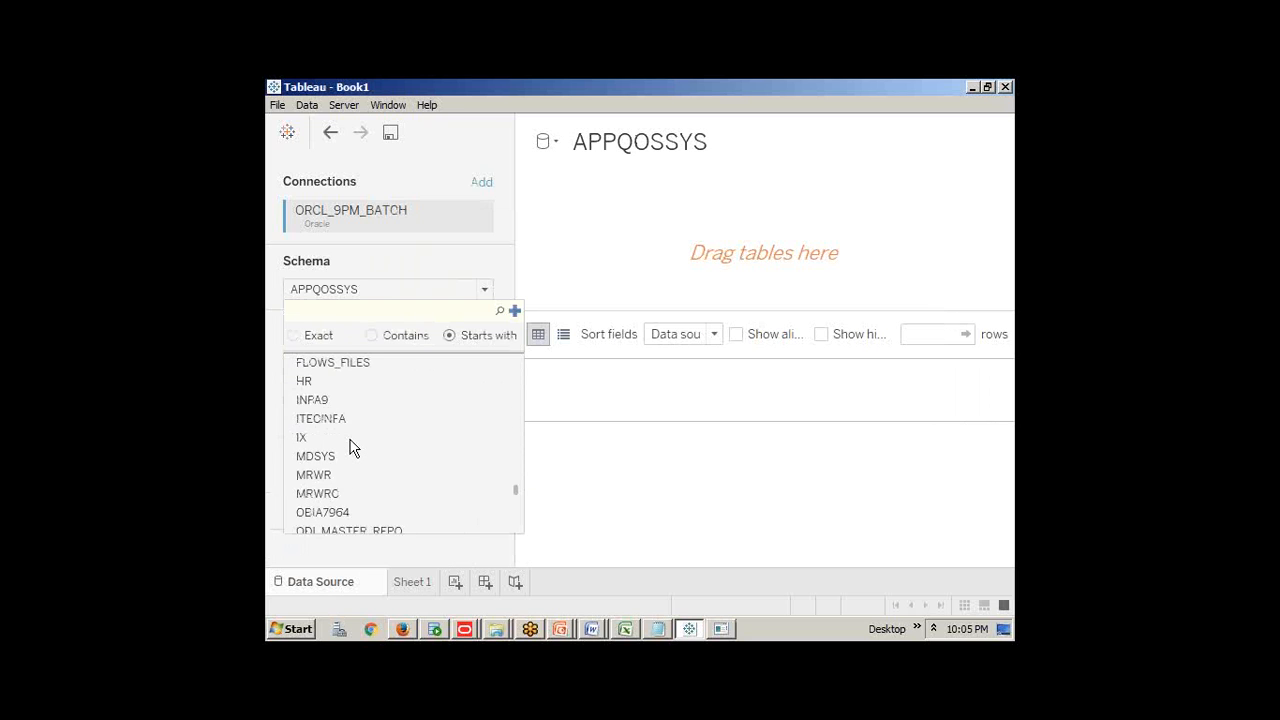
{"action": "scroll", "coordinate": [340, 447], "scroll_direction": "down", "scroll_amount": 5}
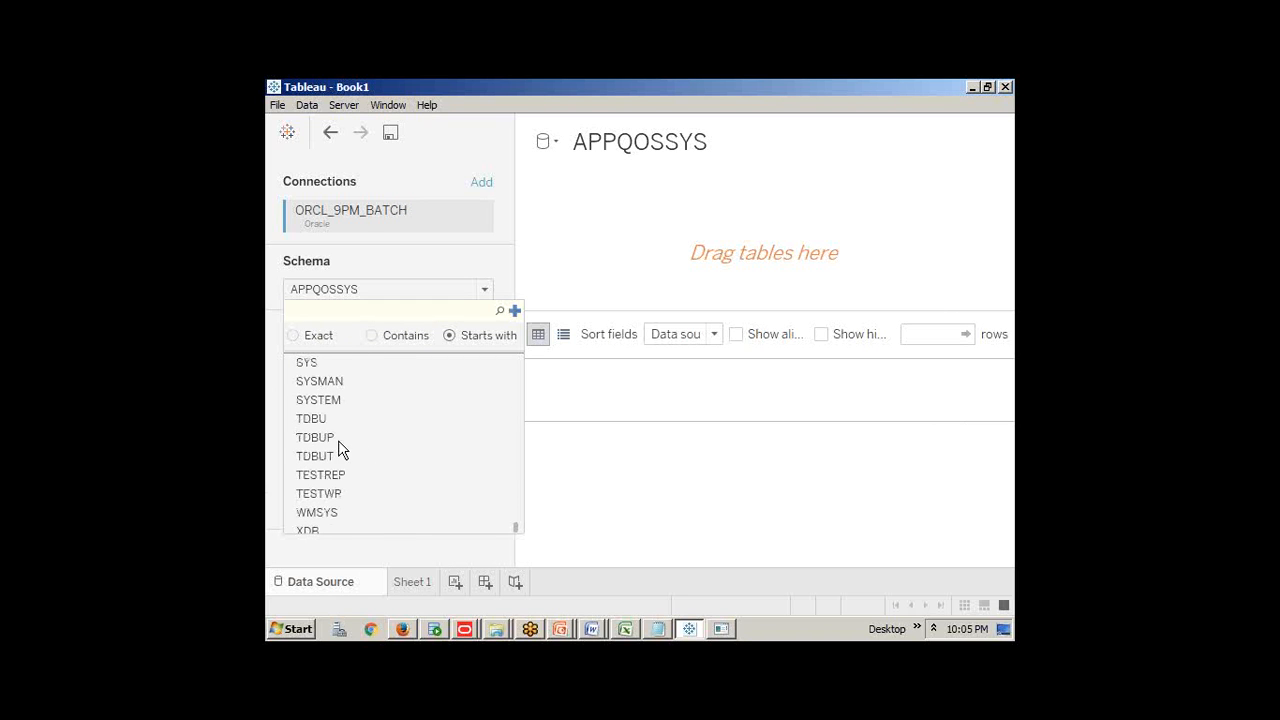
{"action": "scroll", "coordinate": [338, 486], "scroll_direction": "up", "scroll_amount": 1}
{"action": "scroll", "coordinate": [338, 487], "scroll_direction": "up", "scroll_amount": 2}
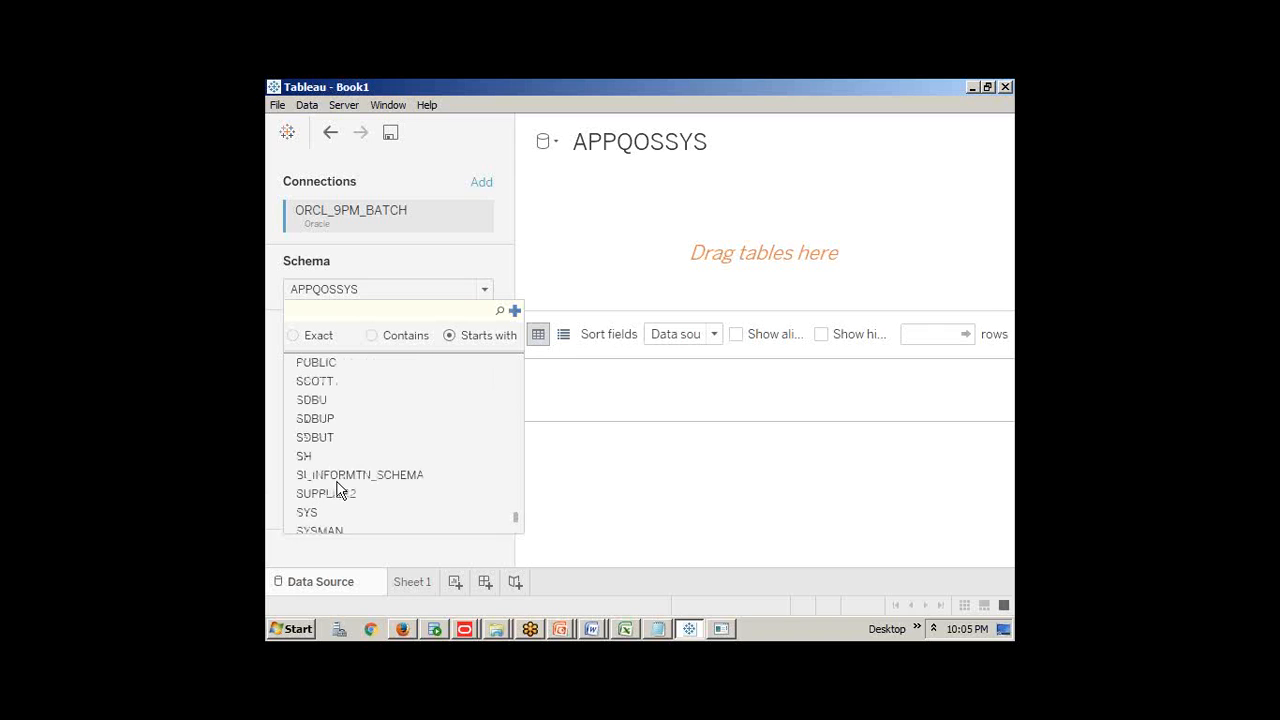
{"action": "left_click", "coordinate": [343, 491]}
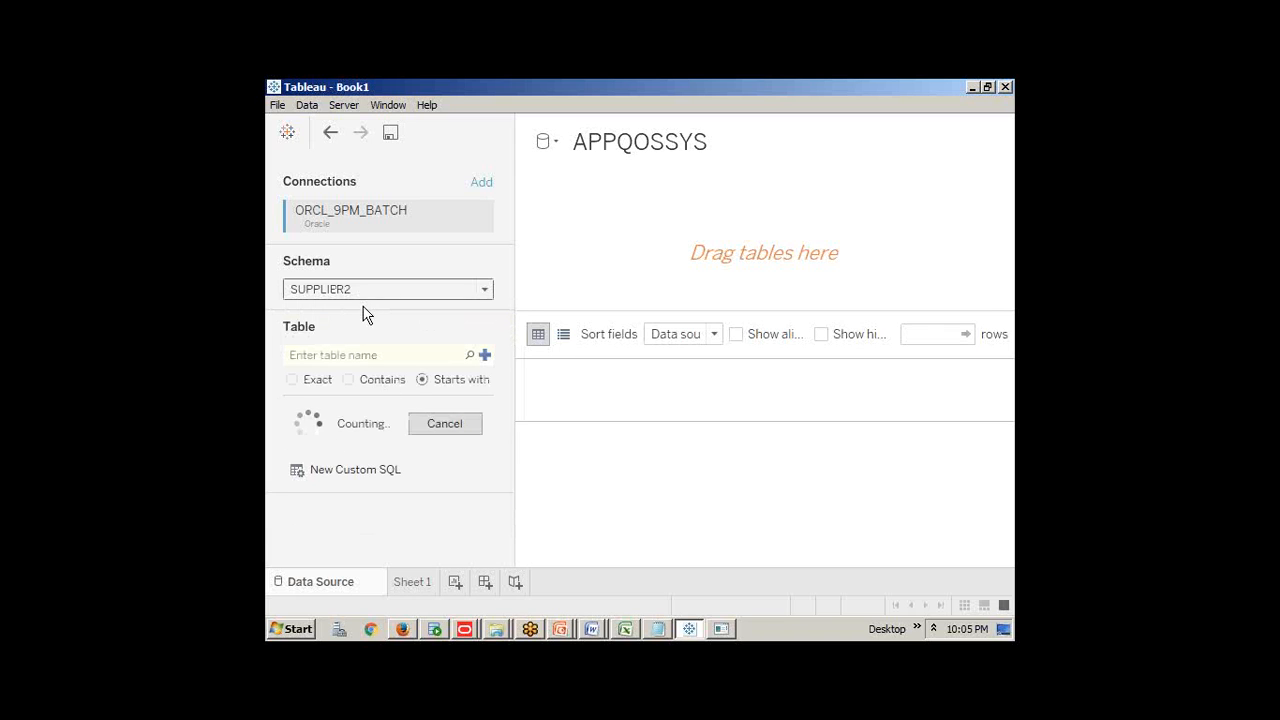
{"action": "scroll", "coordinate": [365, 477], "scroll_direction": "down", "scroll_amount": 15}
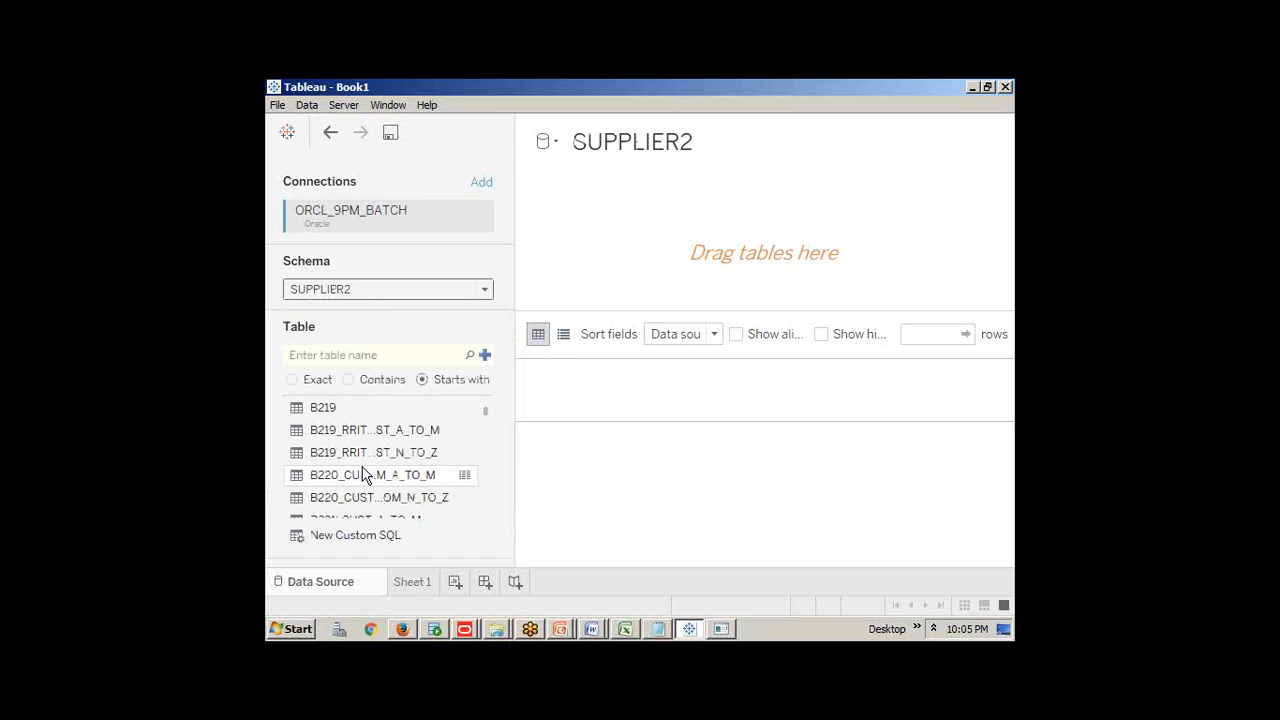
{"action": "scroll", "coordinate": [368, 481], "scroll_direction": "down", "scroll_amount": 3}
{"action": "scroll", "coordinate": [366, 480], "scroll_direction": "up", "scroll_amount": 2}
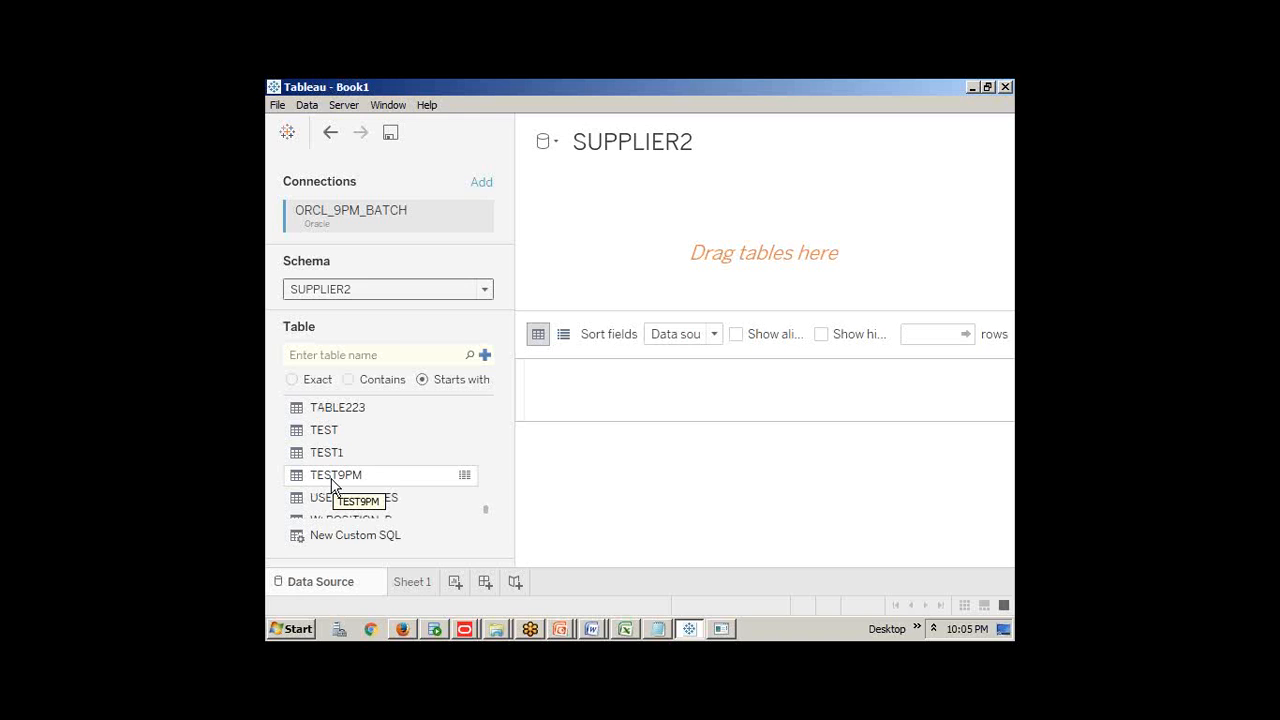
Add TEST9PM to the canvas as a live source with Name and SAL, then go to Word
{"action": "left_click_drag", "start_coordinate": [333, 485], "coordinate": [652, 267]}
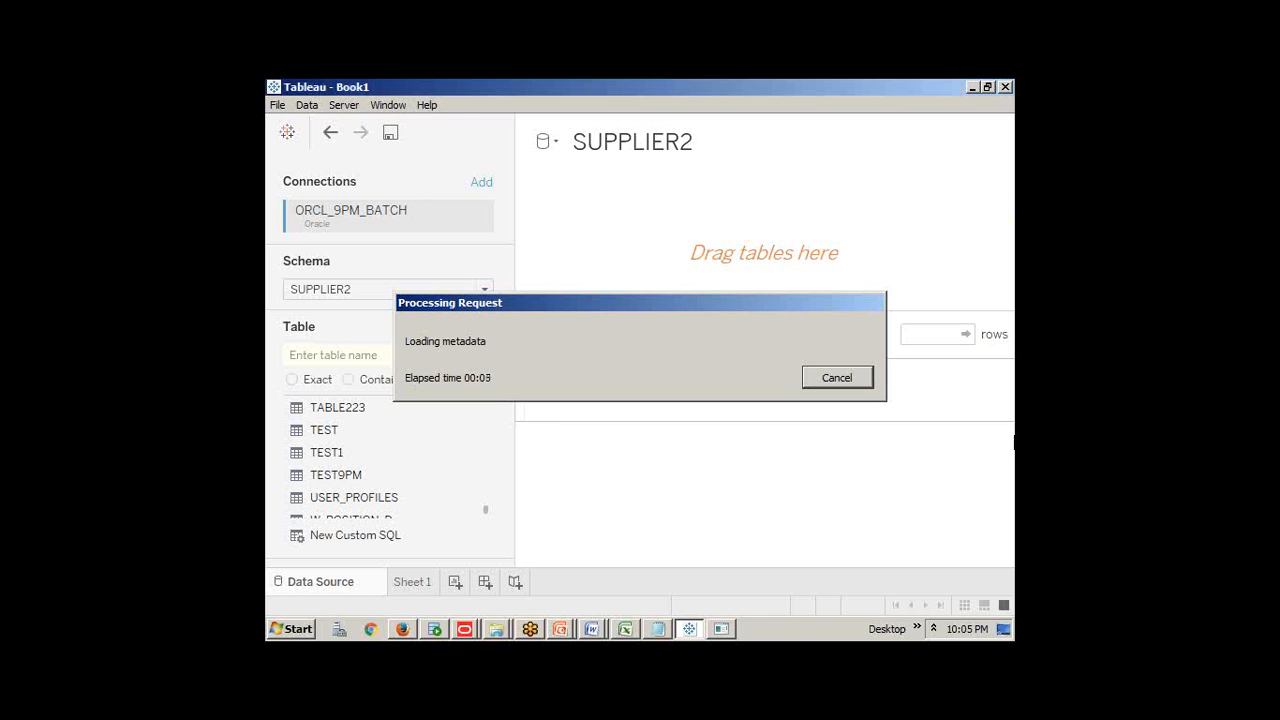
{"action": "left_click", "coordinate": [955, 453]}
{"action": "left_click_drag", "start_coordinate": [680, 145], "coordinate": [743, 144]}
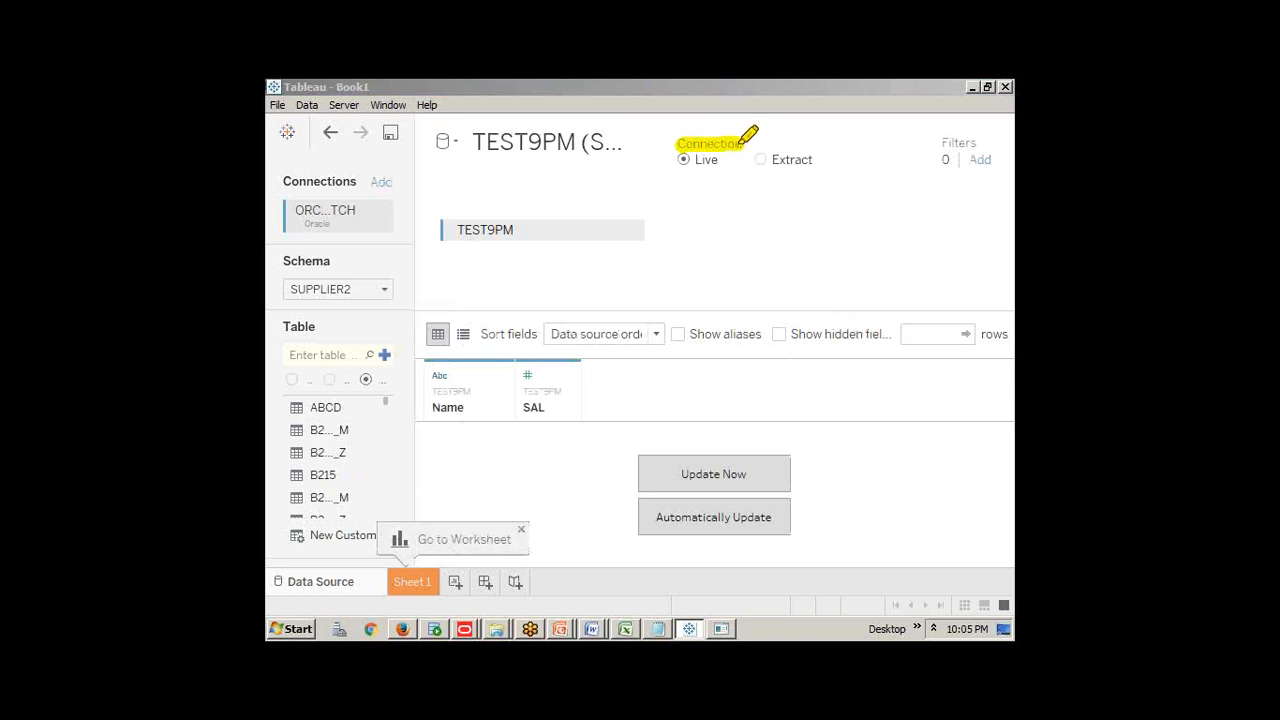
{"action": "mouse_move", "coordinate": [743, 144]}
{"action": "left_mouse_down"}
{"action": "mouse_move", "coordinate": [698, 158]}
{"action": "mouse_move", "coordinate": [818, 160]}
{"action": "left_mouse_up"}
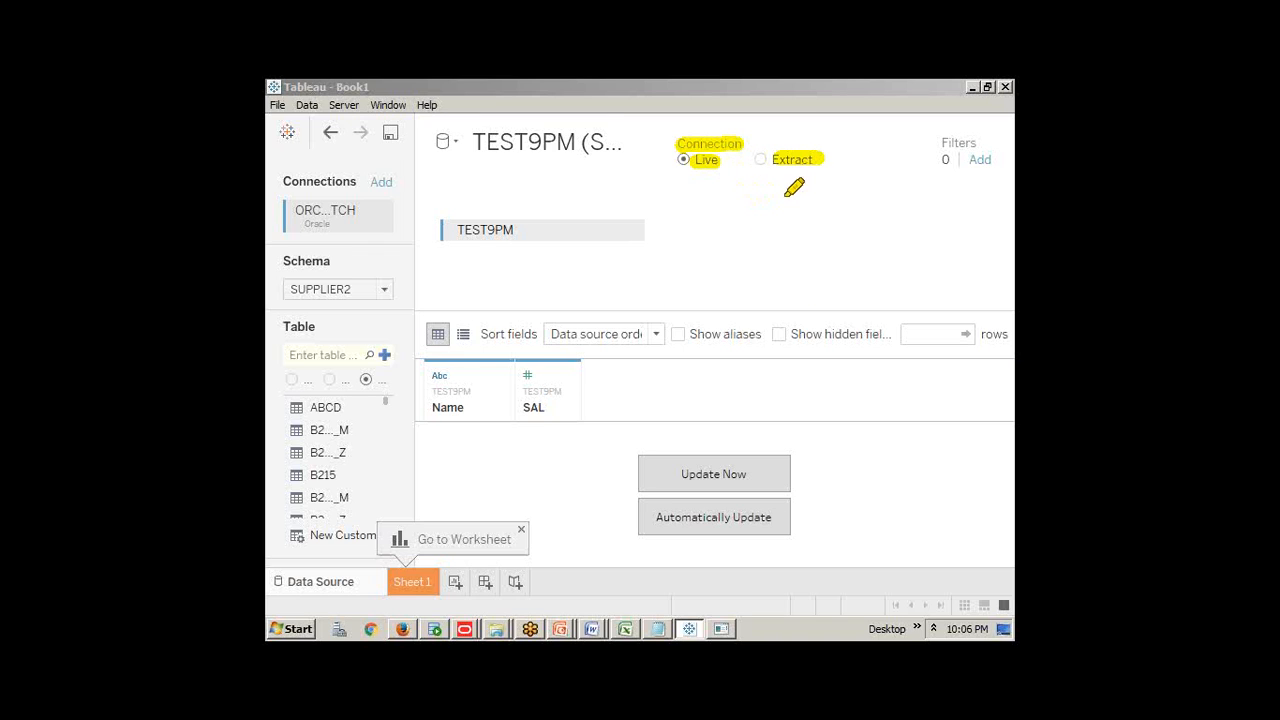
{"action": "key", "text": "alt+Tab"}
{"action": "key", "text": "alt+Tab"}
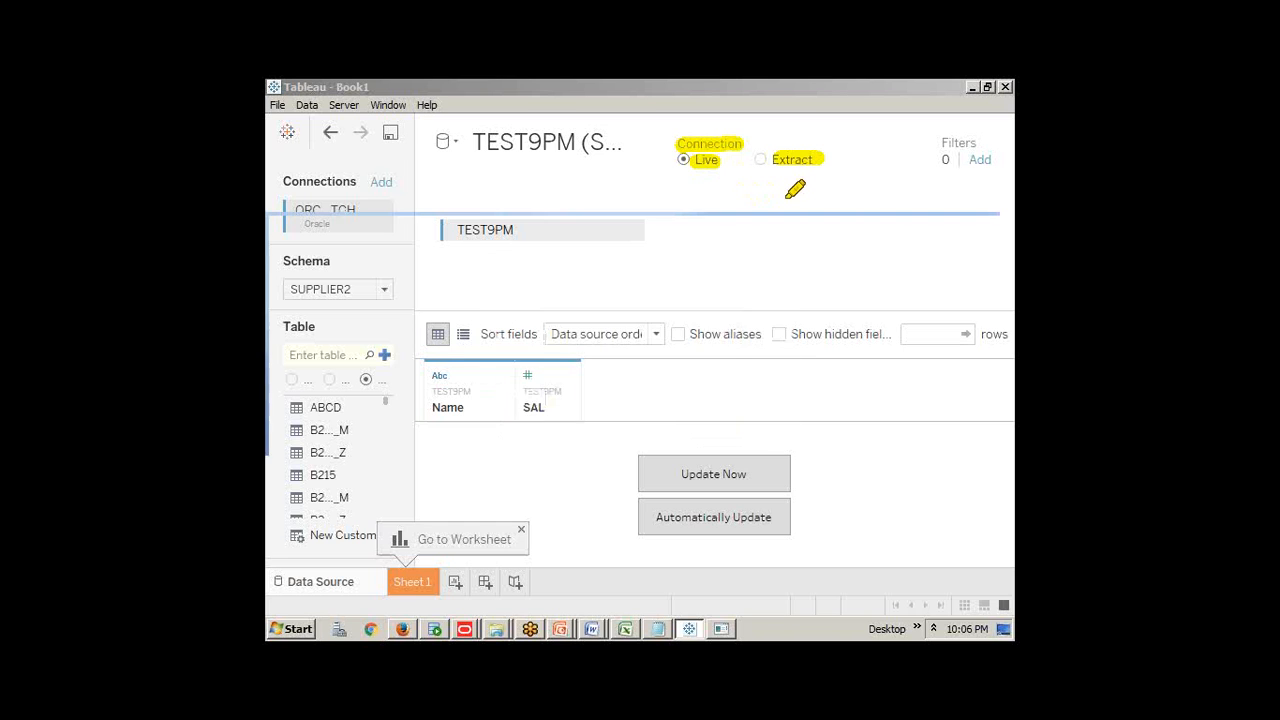
{"action": "scroll", "coordinate": [672, 421], "scroll_direction": "up", "scroll_amount": 1}
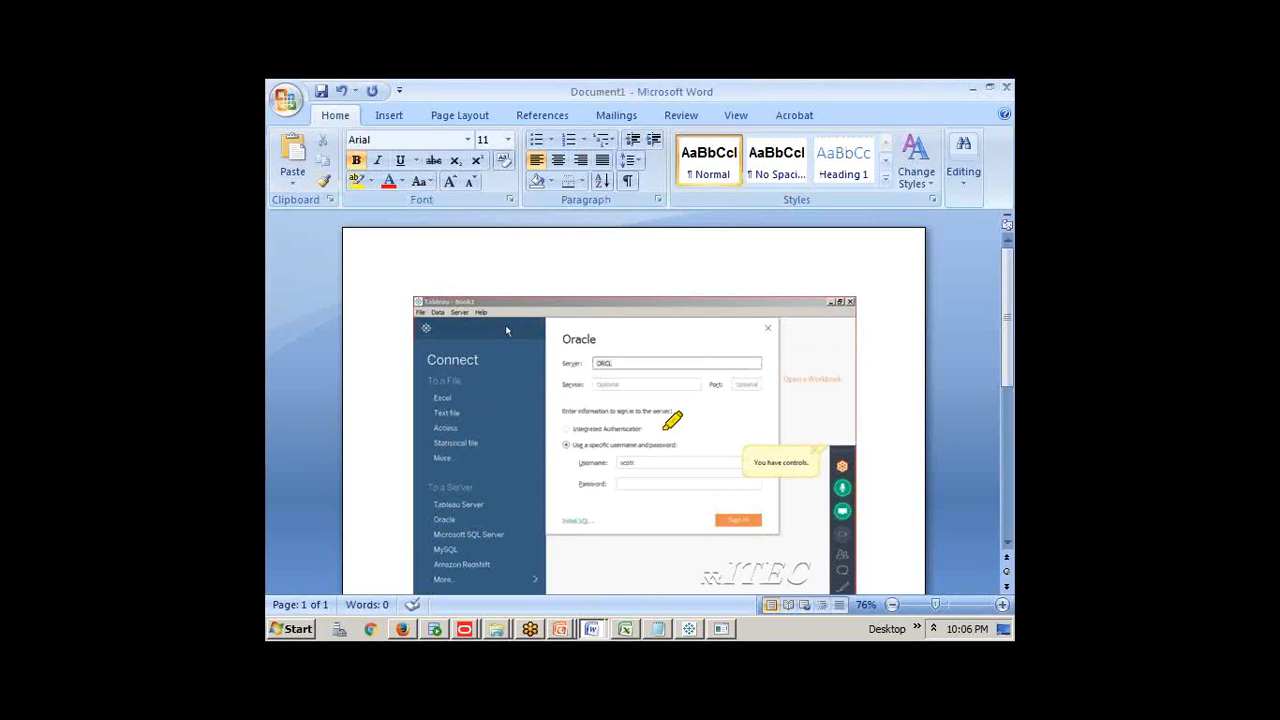
Look over the Live versus Extract Connections diagram in the class notes, then return to Tableau
{"action": "key", "text": "alt+Tab"}
{"action": "key", "text": "alt+Tab"}
{"action": "key", "text": "alt+Tab"}
{"action": "key", "text": "alt+Tab"}
{"action": "key", "text": "alt+Tab"}
{"action": "key", "text": "alt+Tab"}
{"action": "key", "text": "alt+Tab"}
{"action": "key", "text": "alt+Tab"}
{"action": "key", "text": "alt+Tab"}
{"action": "key", "text": "alt+Tab"}
{"action": "key", "text": "alt+Tab"}
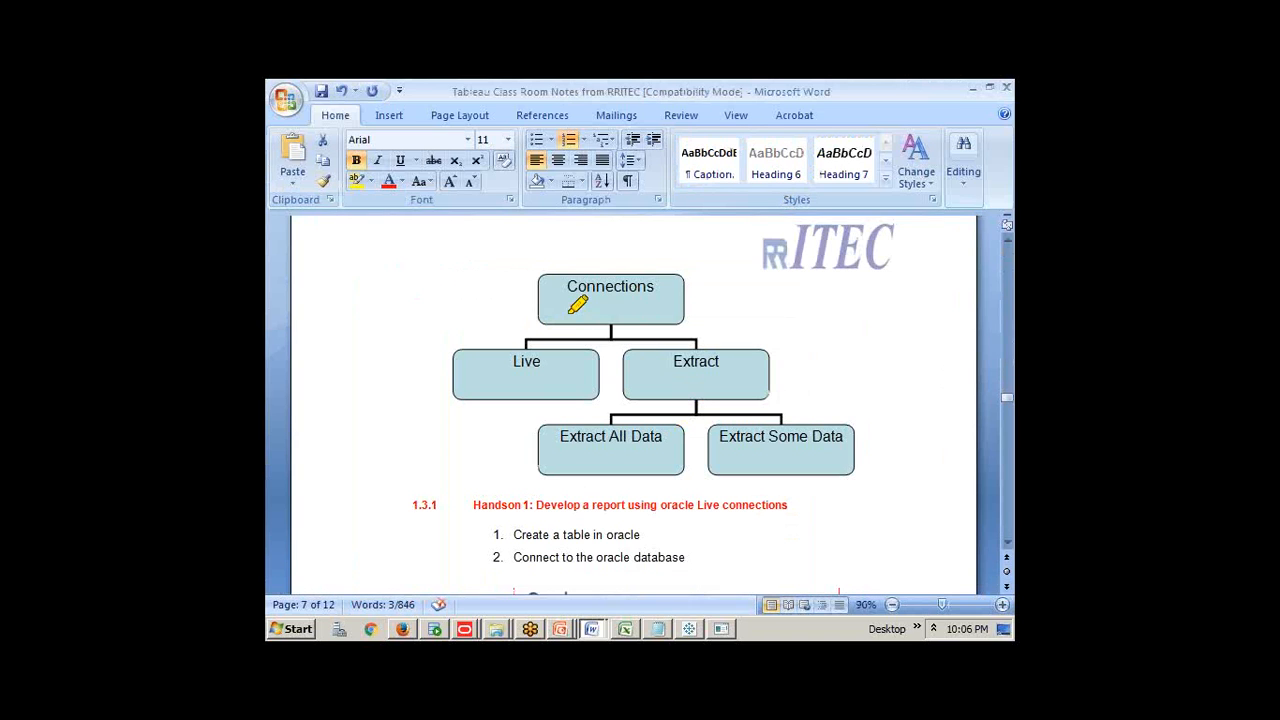
{"action": "left_click_drag", "start_coordinate": [566, 287], "coordinate": [660, 287]}
{"action": "left_click_drag", "start_coordinate": [502, 361], "coordinate": [552, 361]}
{"action": "left_click_drag", "start_coordinate": [658, 361], "coordinate": [720, 360]}
{"action": "key", "text": "alt+Tab"}
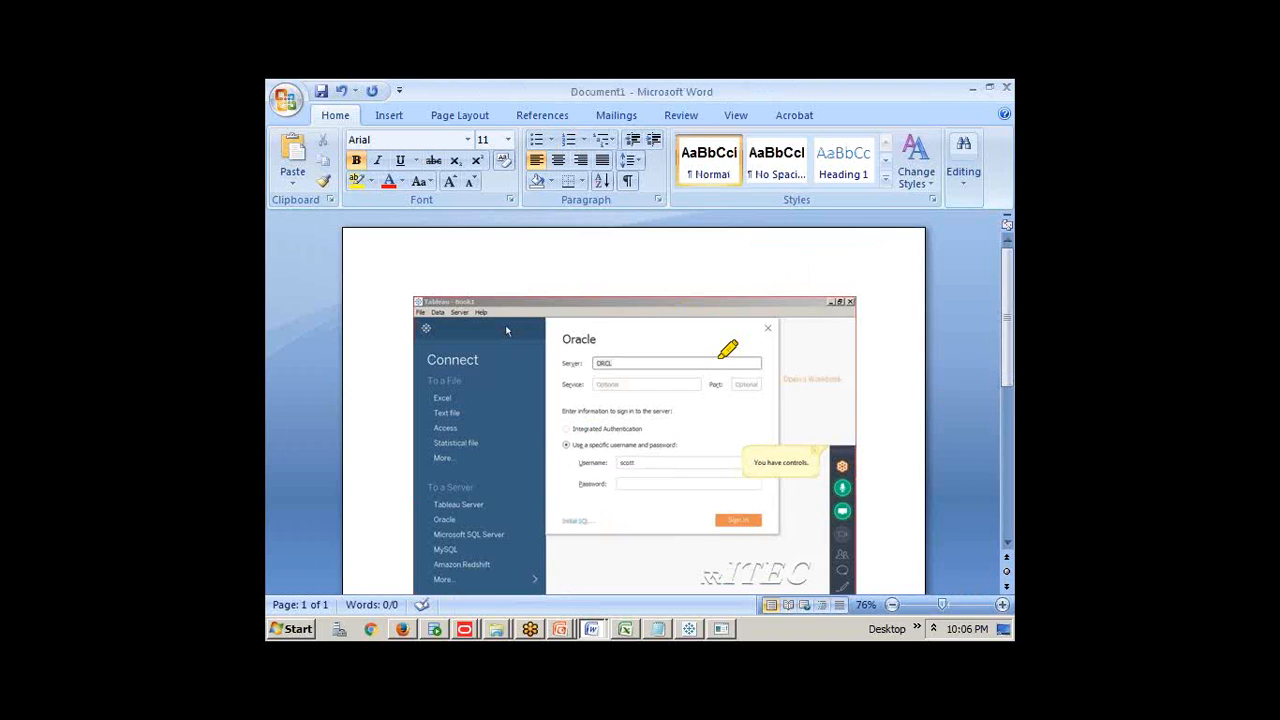
{"action": "key", "text": "alt+Tab"}
{"action": "key", "text": "alt+Tab"}
{"action": "key", "text": "alt+Tab"}
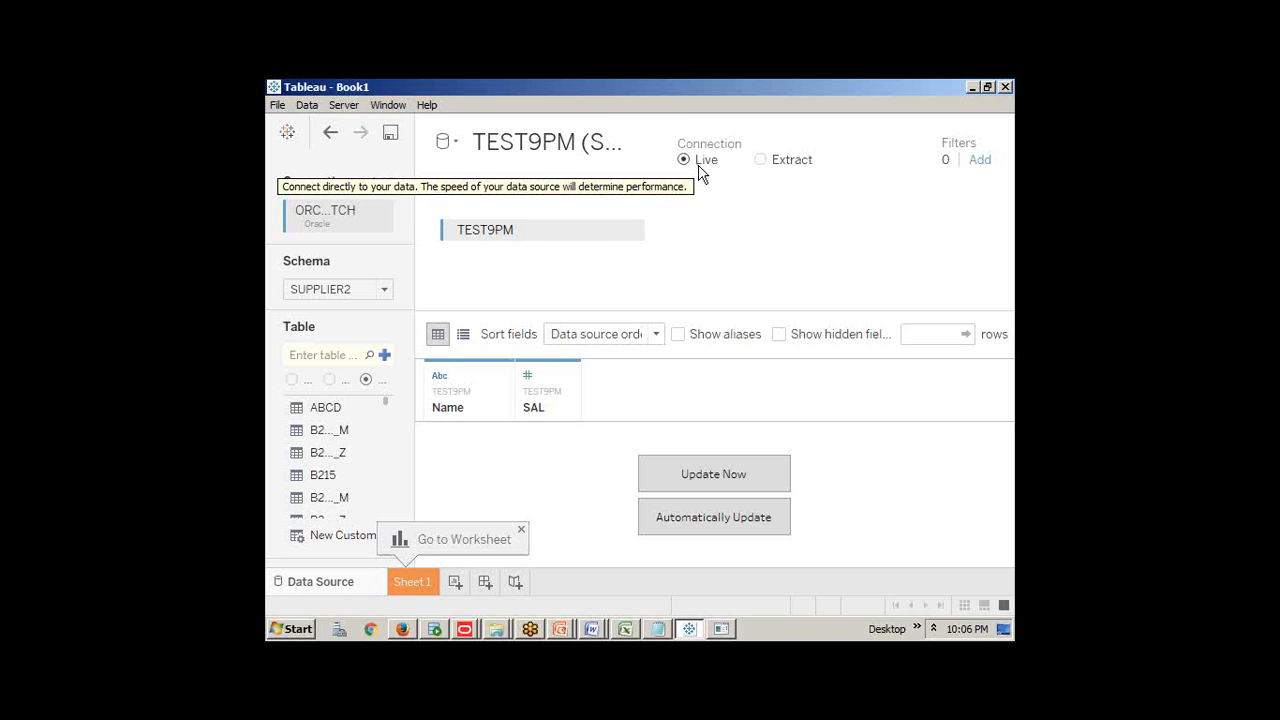
On Sheet 1, put Name on Rows and SAL on Columns, showing ram's bar at 1,000
{"action": "left_click", "coordinate": [426, 581]}
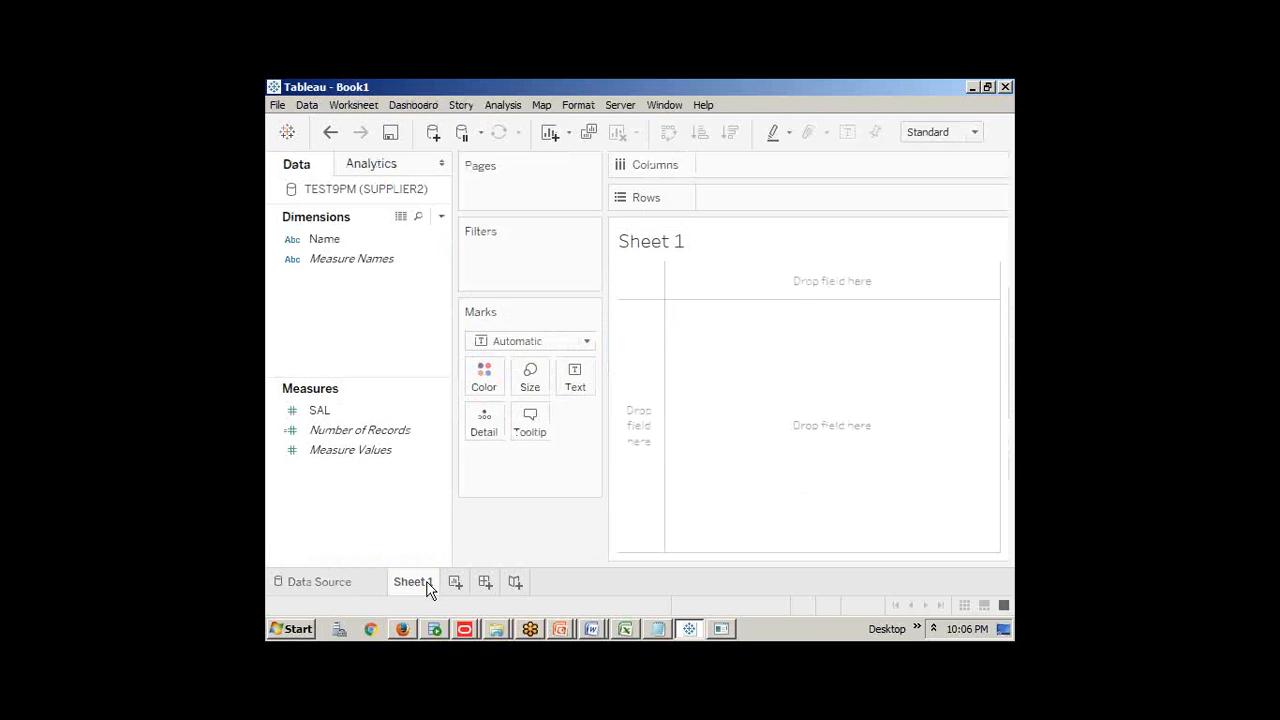
{"action": "left_click_drag", "start_coordinate": [338, 242], "coordinate": [734, 206]}
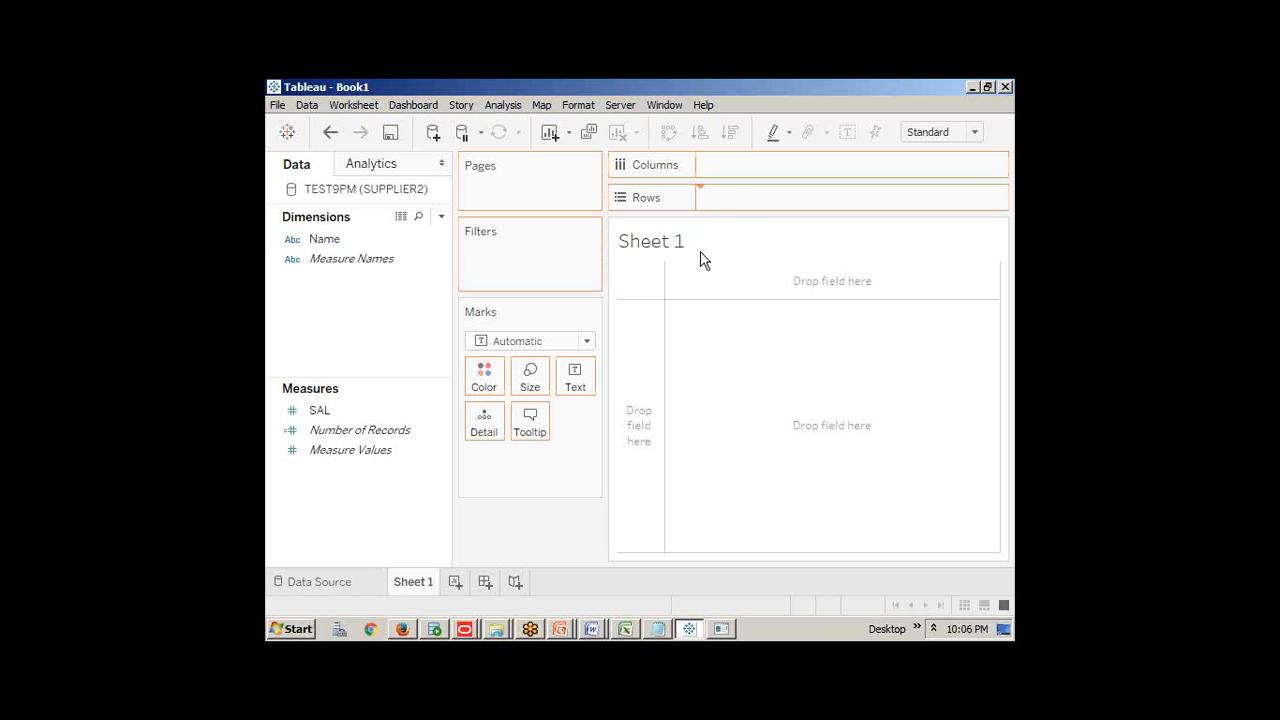
{"action": "left_click", "coordinate": [318, 411]}
{"action": "left_click_drag", "start_coordinate": [318, 411], "coordinate": [727, 174]}
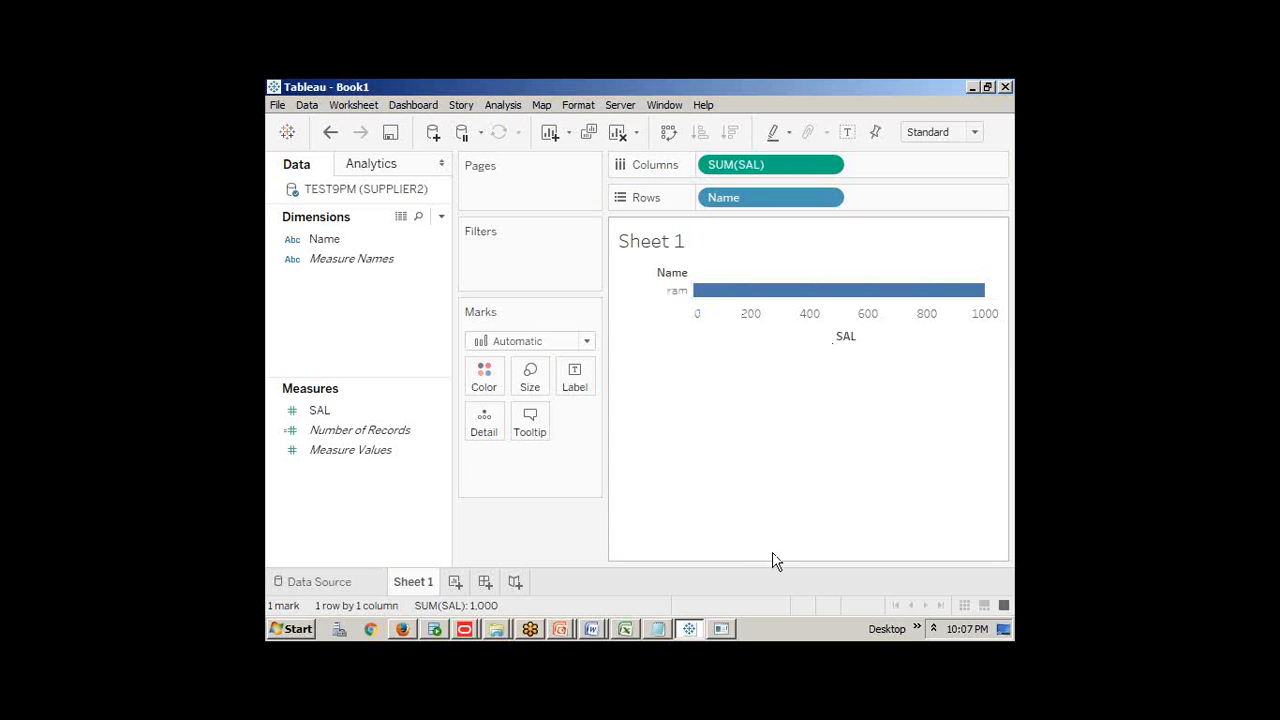
{"action": "mouse_move", "coordinate": [985, 298]}
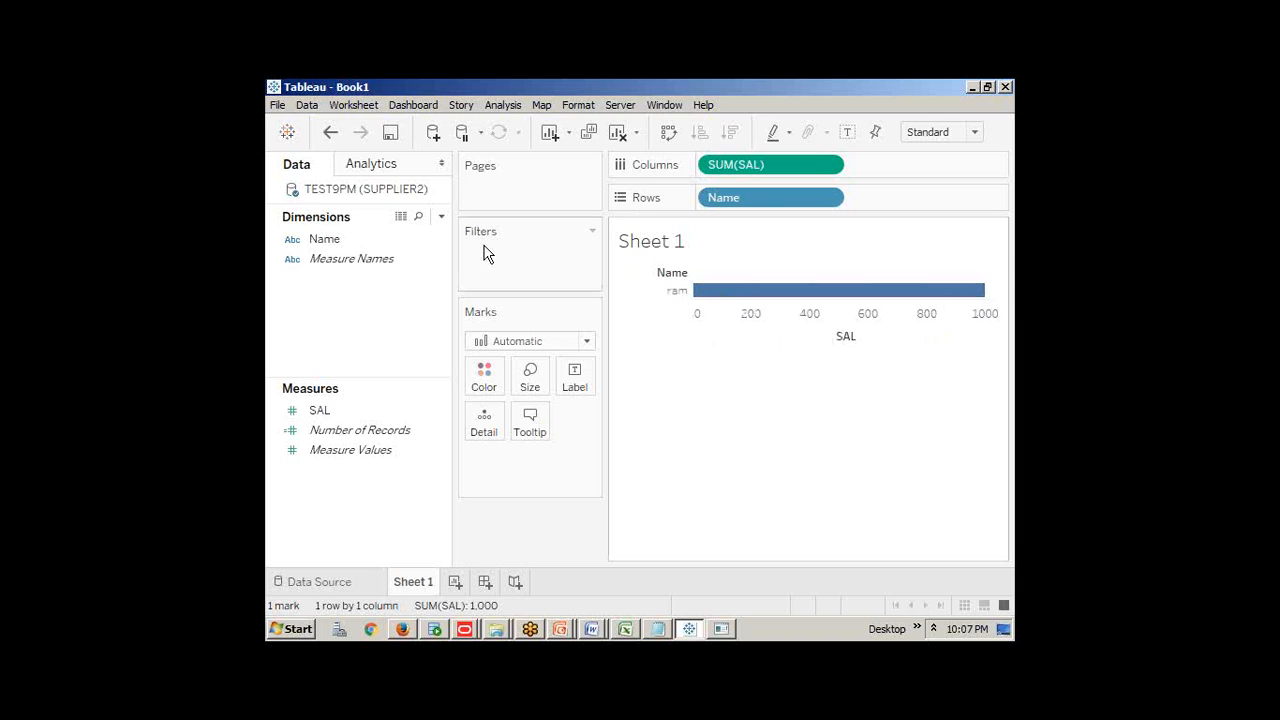
{"action": "left_click", "coordinate": [279, 106]}
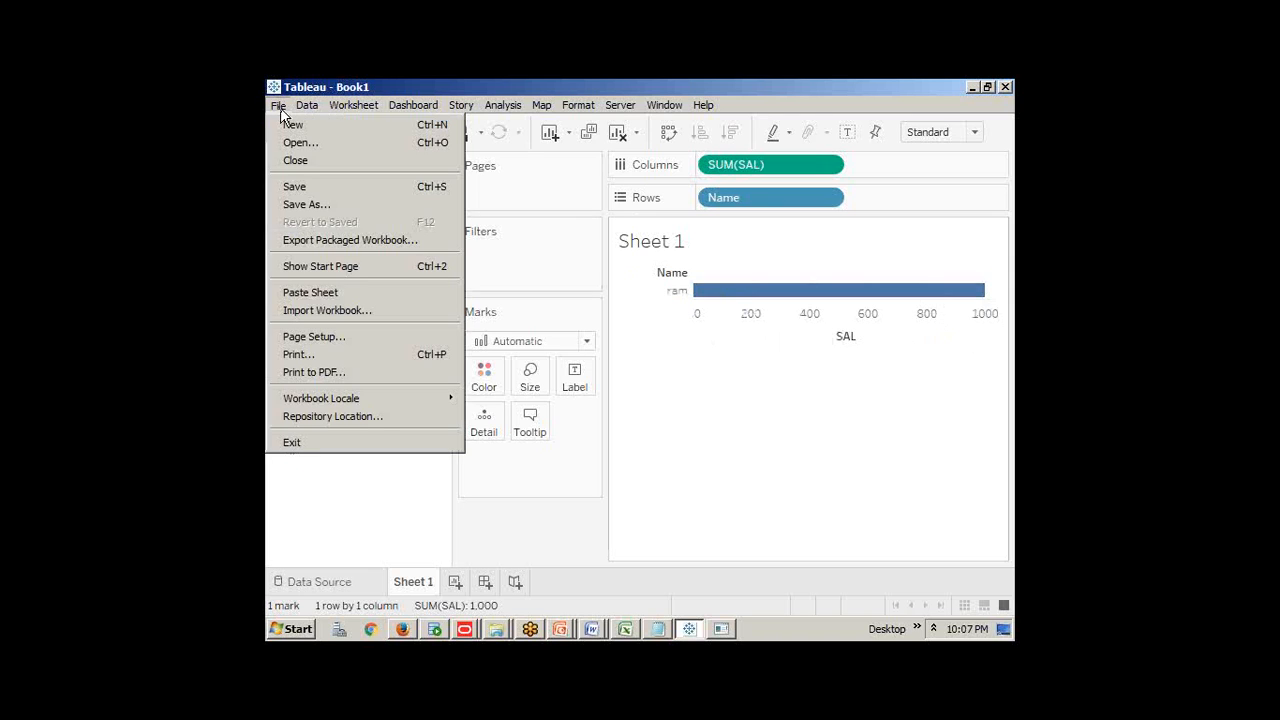
Save the workbook as 9PMLiveConnections
{"action": "left_click", "coordinate": [293, 187]}
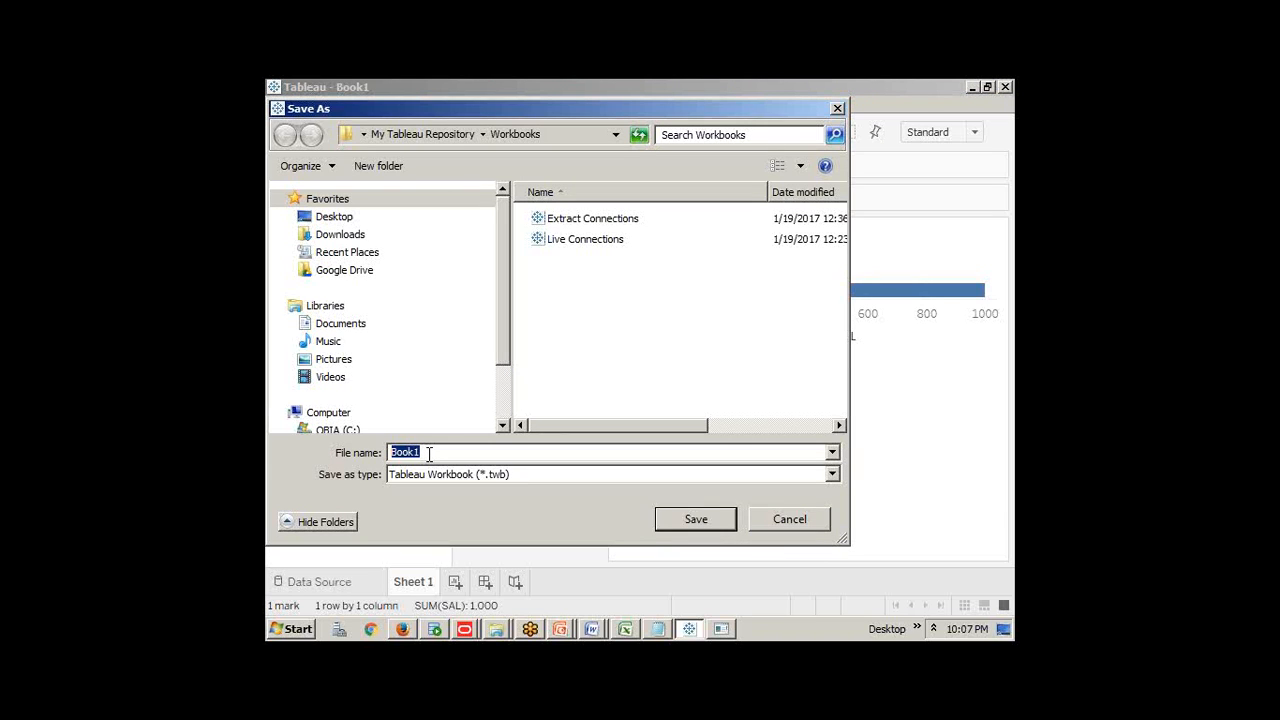
{"action": "type", "text": "L"}
{"action": "key", "text": "BackSpace"}
{"action": "type", "text": "9PMLiveConnections"}
{"action": "key", "text": "Return"}
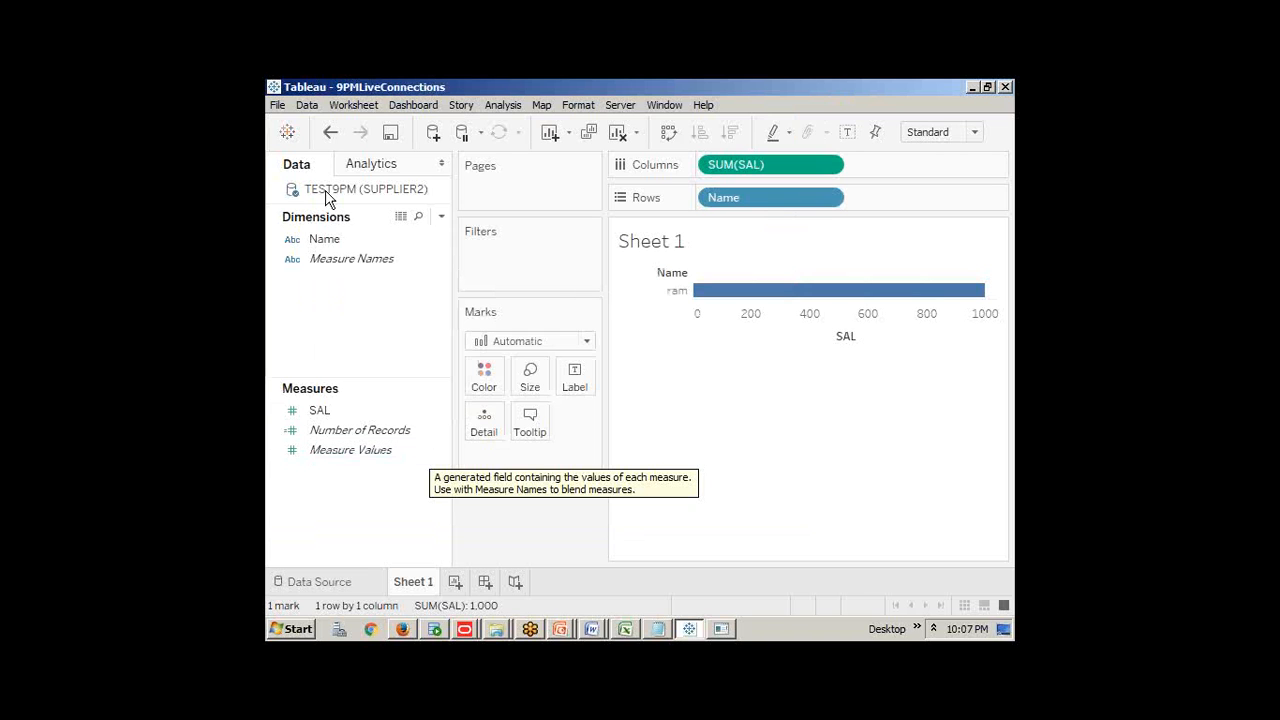
{"action": "left_click", "coordinate": [310, 632]}
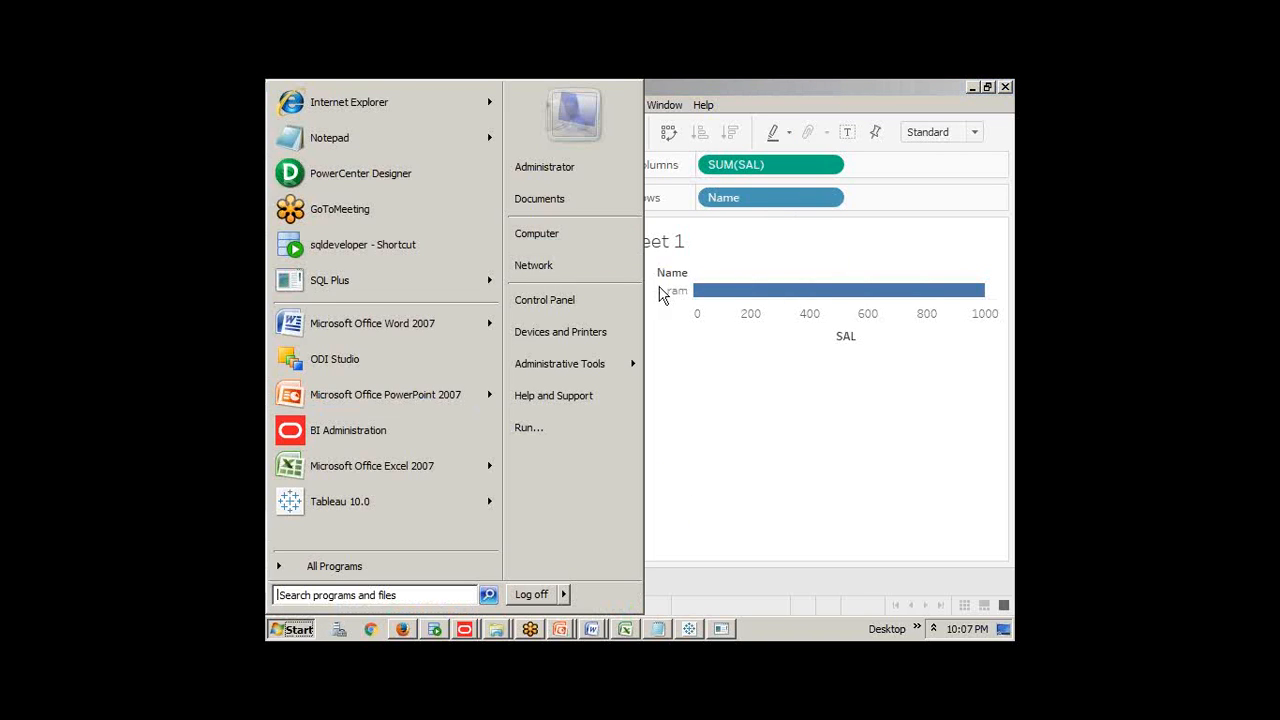
{"action": "left_click", "coordinate": [751, 420]}
Reopen Save As to check the save folder path, then cancel
{"action": "left_click", "coordinate": [278, 104]}
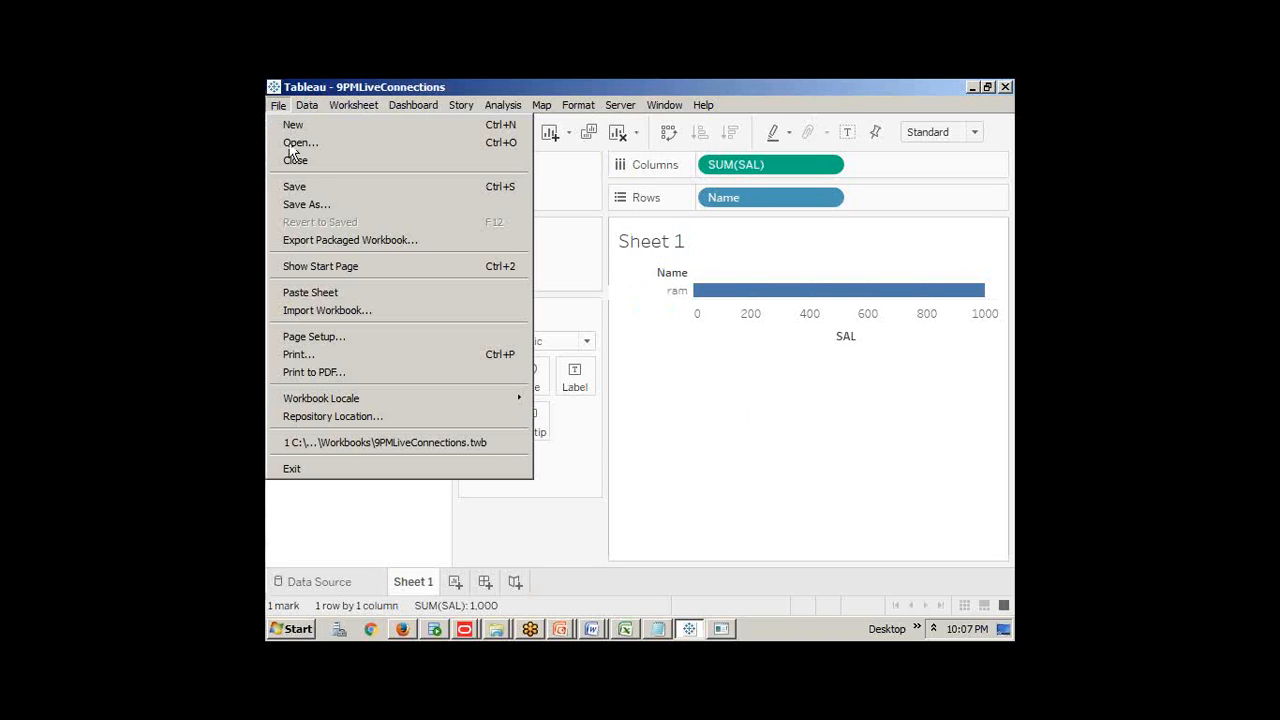
{"action": "left_click", "coordinate": [305, 204]}
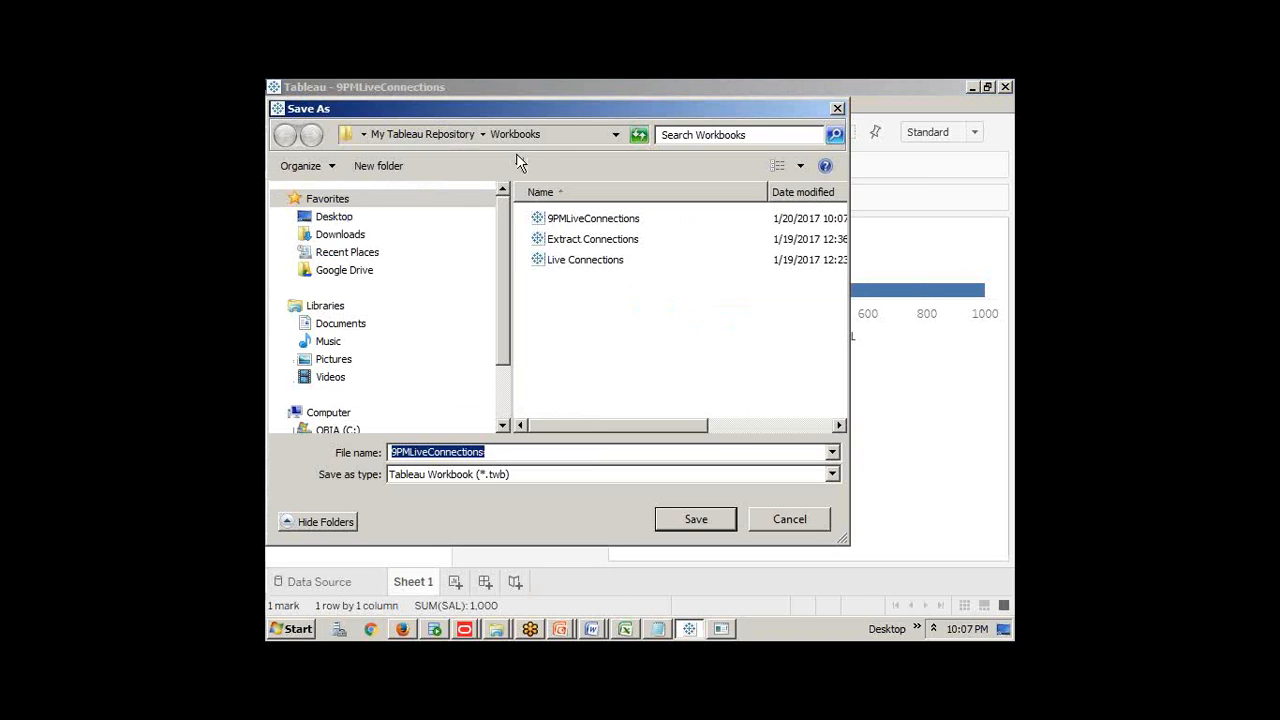
{"action": "left_click", "coordinate": [565, 136]}
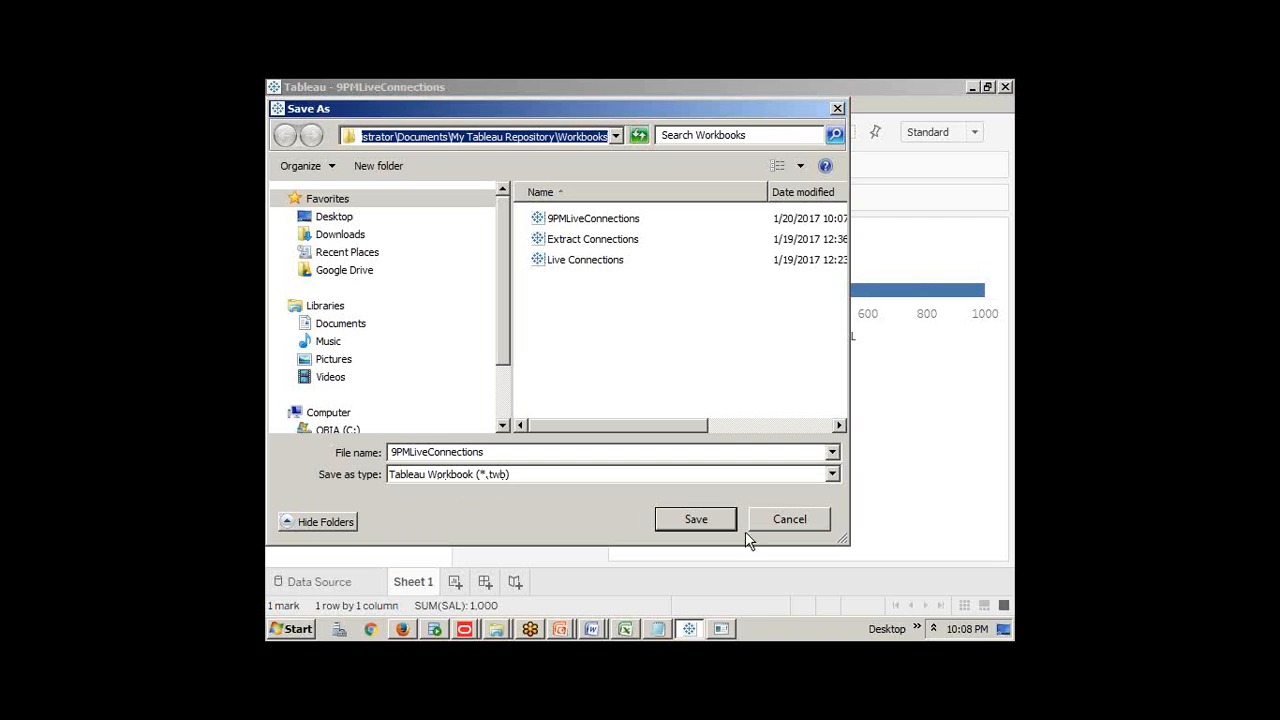
{"action": "left_click", "coordinate": [771, 533]}
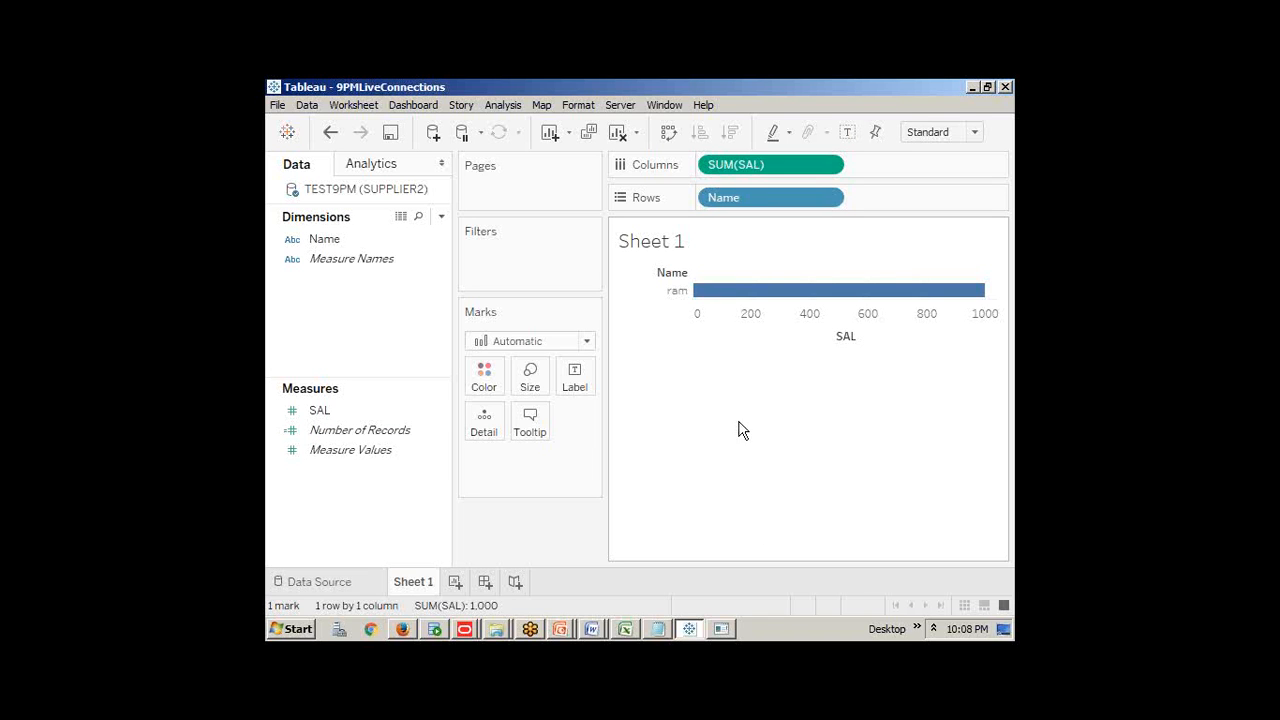
Close the 9PMLiveConnections workbook and bring SQL Plus to the front
{"action": "left_click", "coordinate": [280, 106]}
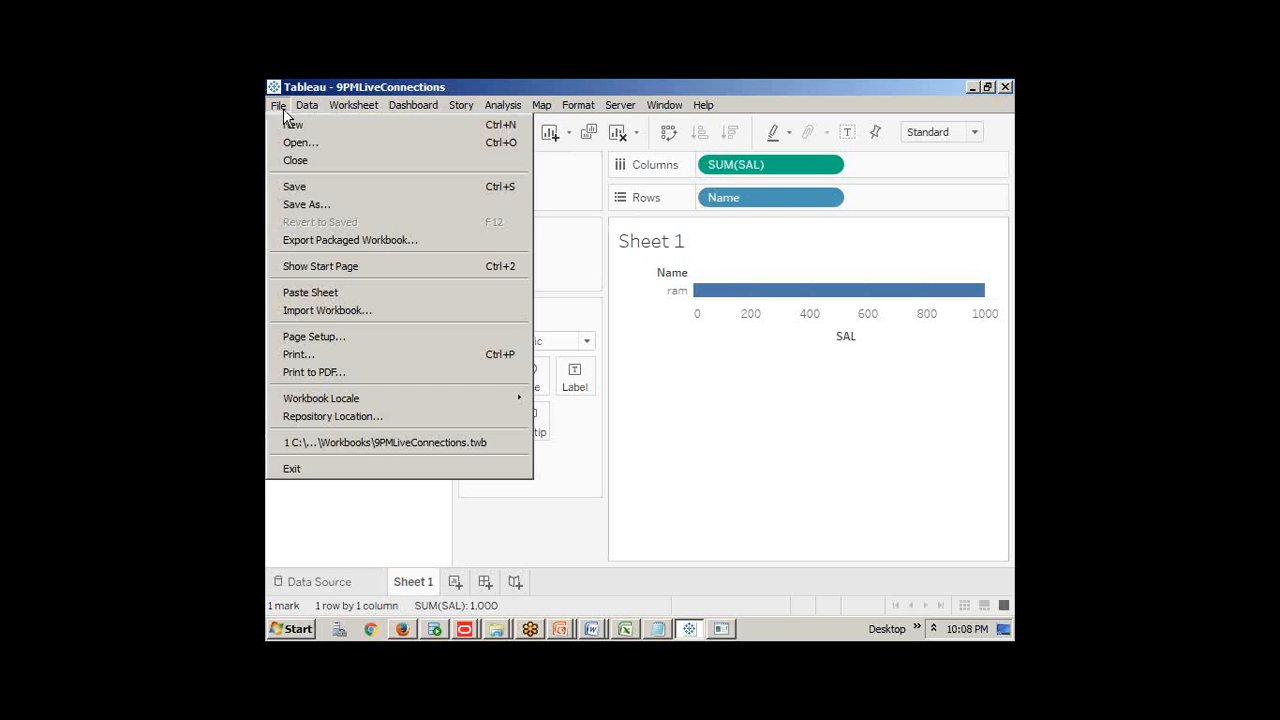
{"action": "left_click", "coordinate": [305, 166]}
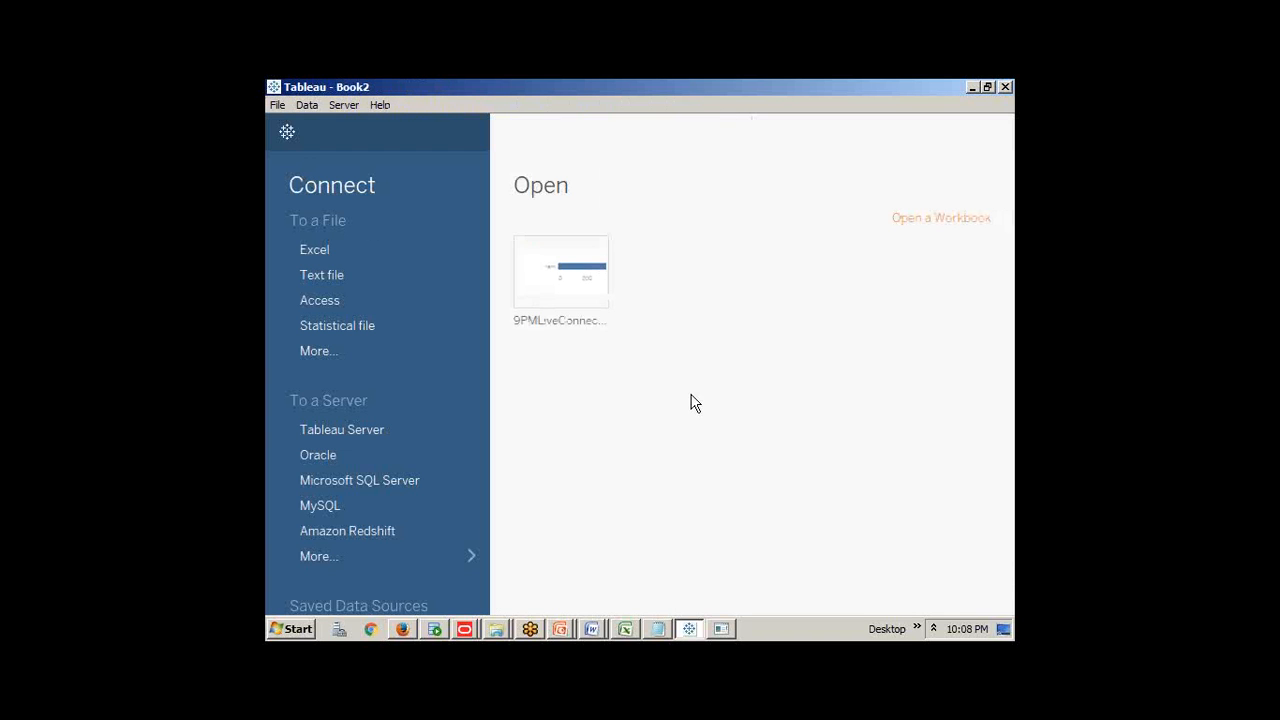
{"action": "left_click", "coordinate": [721, 628]}
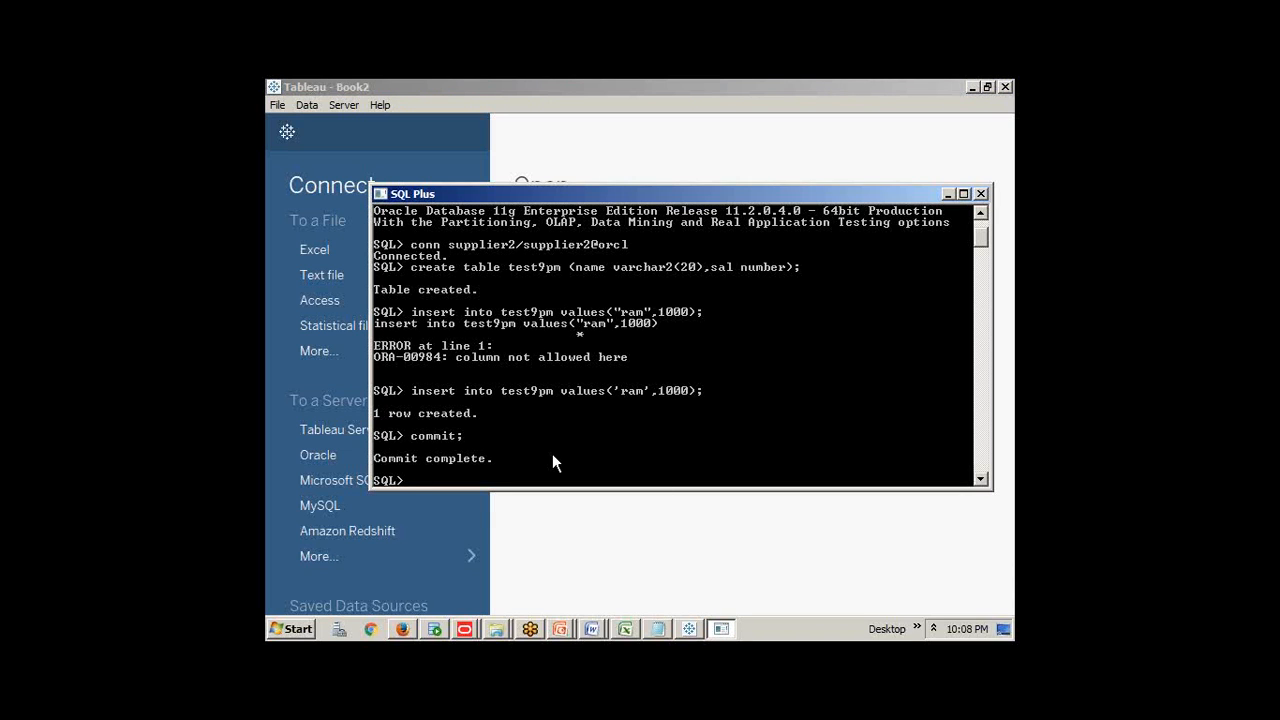
Insert and commit a test9pm row for ram1 with sal 2000, then switch back to Tableau
{"action": "key", "text": "Up"}
{"action": "key", "text": "Up"}
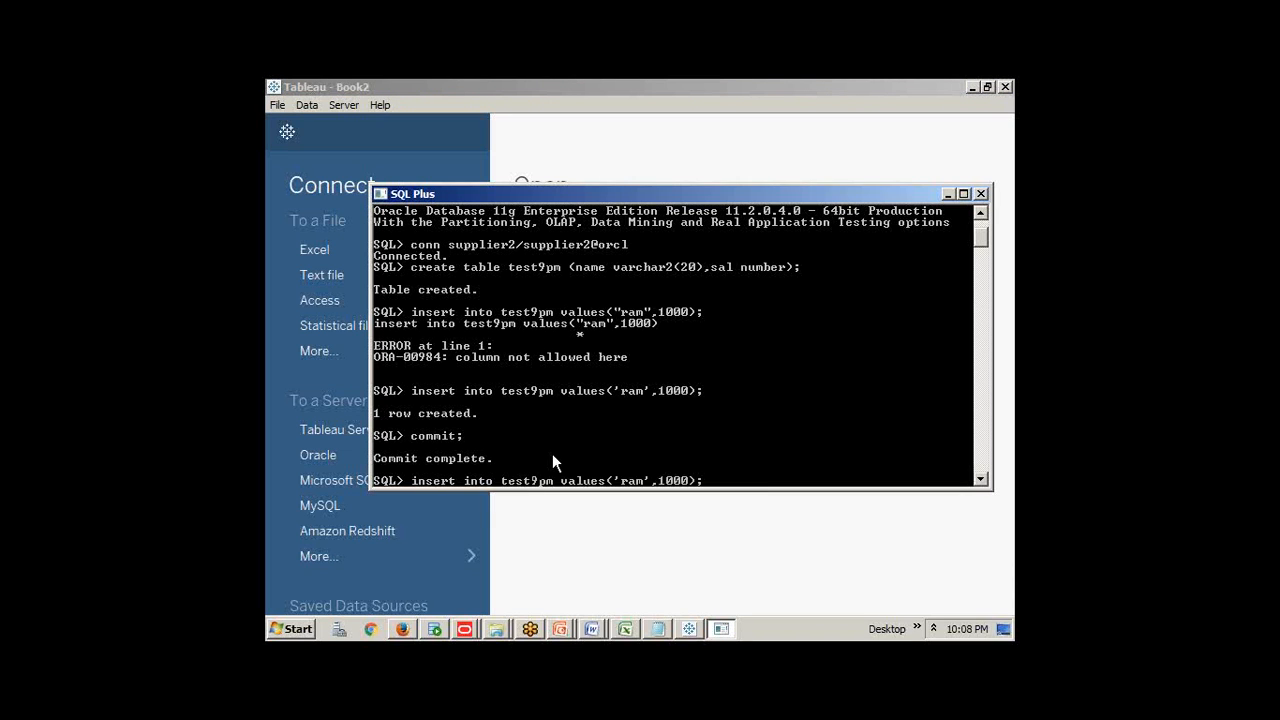
{"action": "key", "text": "Left"}
{"action": "key", "text": "Left"}
{"action": "key", "text": "Left"}
{"action": "key", "text": "Left"}
{"action": "key", "text": "Left"}
{"action": "key", "text": "Left"}
{"action": "key", "text": "Left"}
{"action": "key", "text": "Left"}
{"action": "type", "text": "1"}
{"action": "key", "text": "Right"}
{"action": "key", "text": "Right"}
{"action": "key", "text": "Delete"}
{"action": "type", "text": "2"}
{"action": "key", "text": "Return"}
{"action": "type", "text": "commit;"}
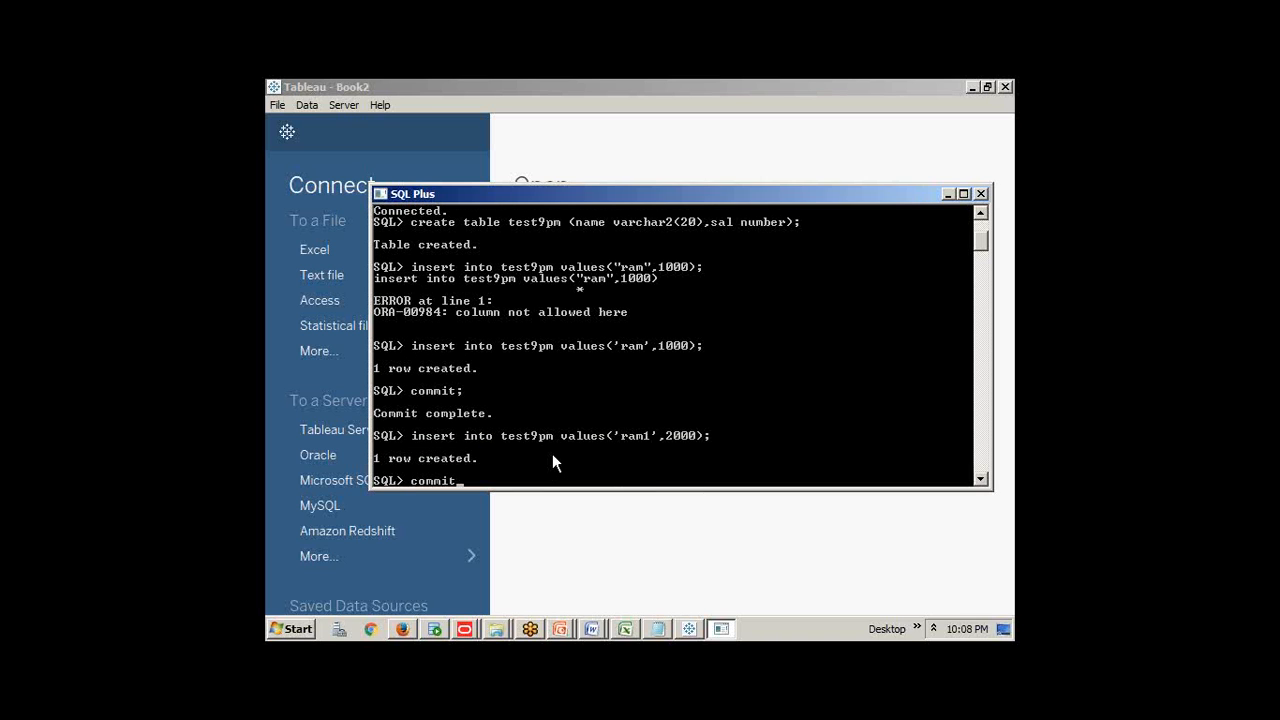
{"action": "key", "text": "Return"}
{"action": "left_click", "coordinate": [573, 545]}
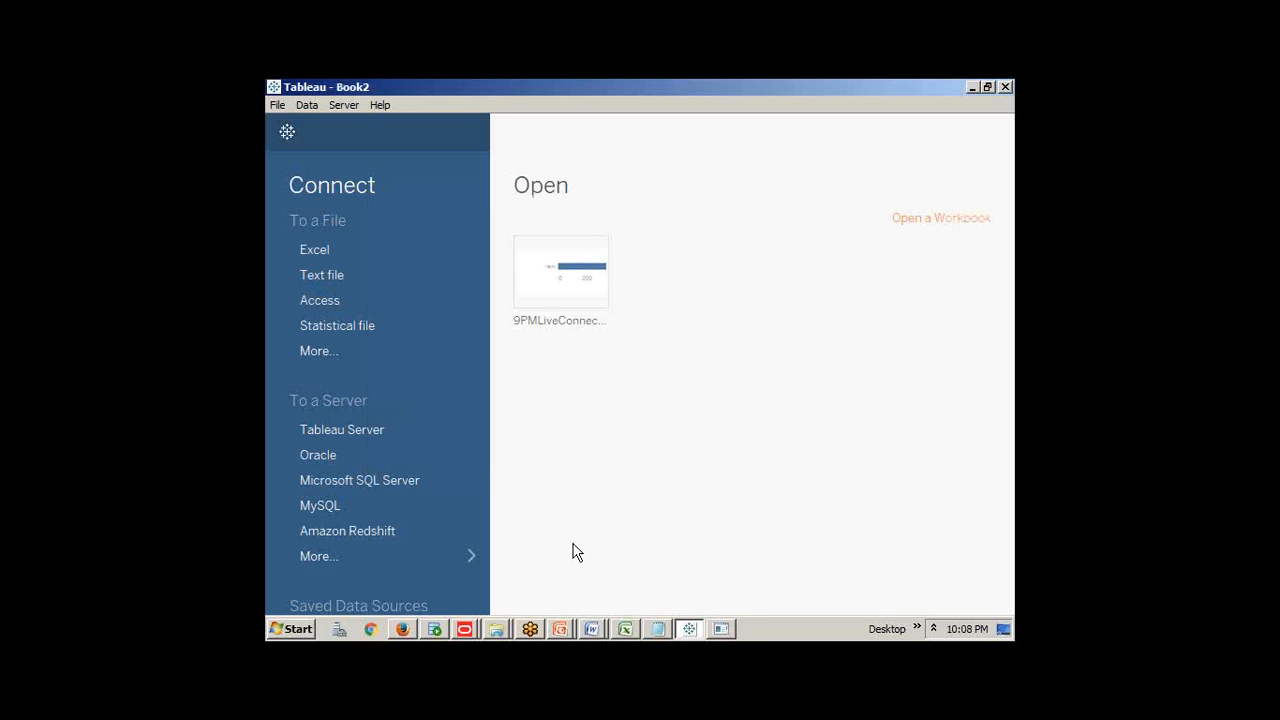
Reopen 9PMLiveConnections to see ram1's 2000 bar, close it, and return to SQL Plus
{"action": "left_click", "coordinate": [551, 282]}
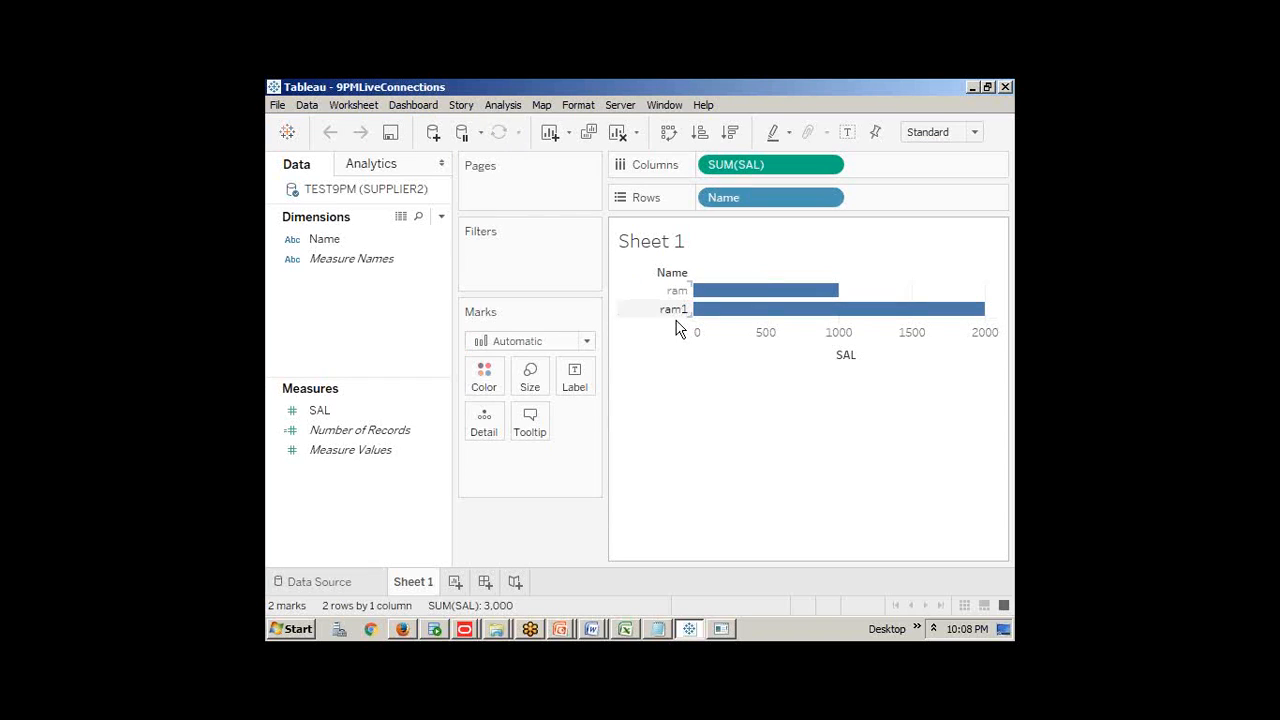
{"action": "left_click", "coordinate": [278, 105]}
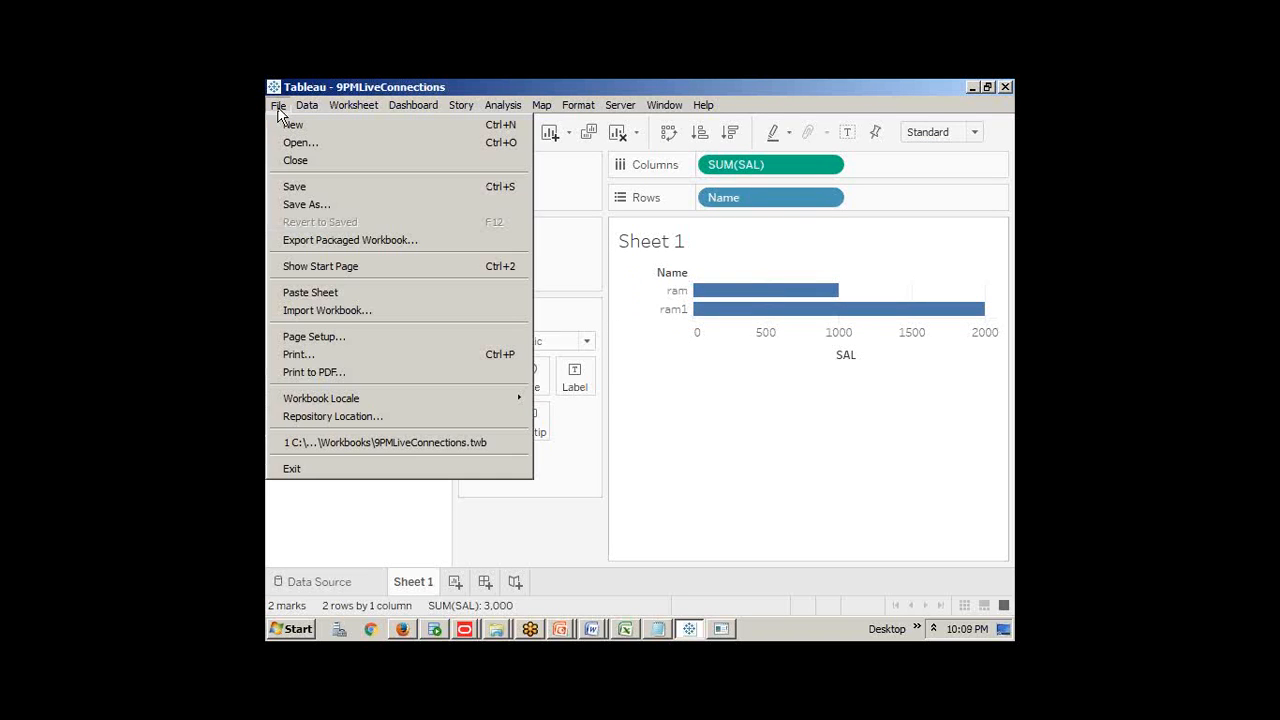
{"action": "left_click", "coordinate": [289, 161]}
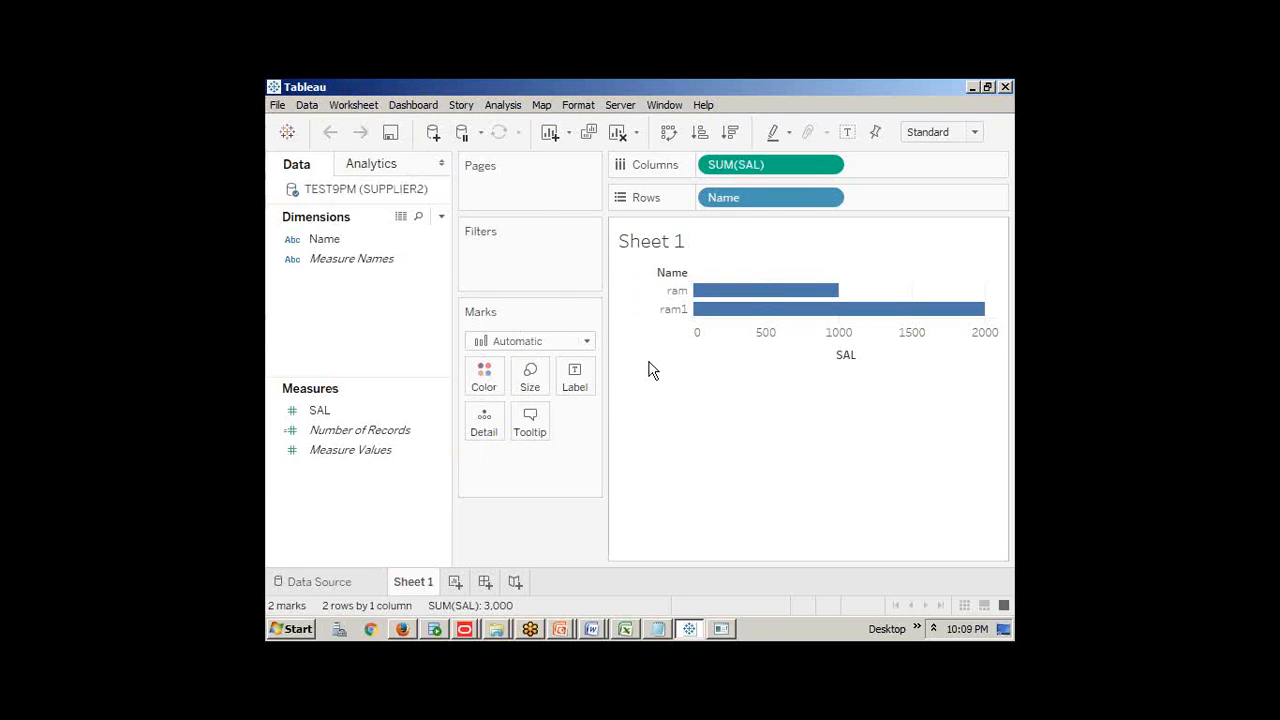
{"action": "left_click", "coordinate": [722, 629]}
Insert and commit a ram3 row with salary 3000, then reopen the 9PMLiveConnections workbook
{"action": "key", "text": "Up"}
{"action": "key", "text": "Up"}
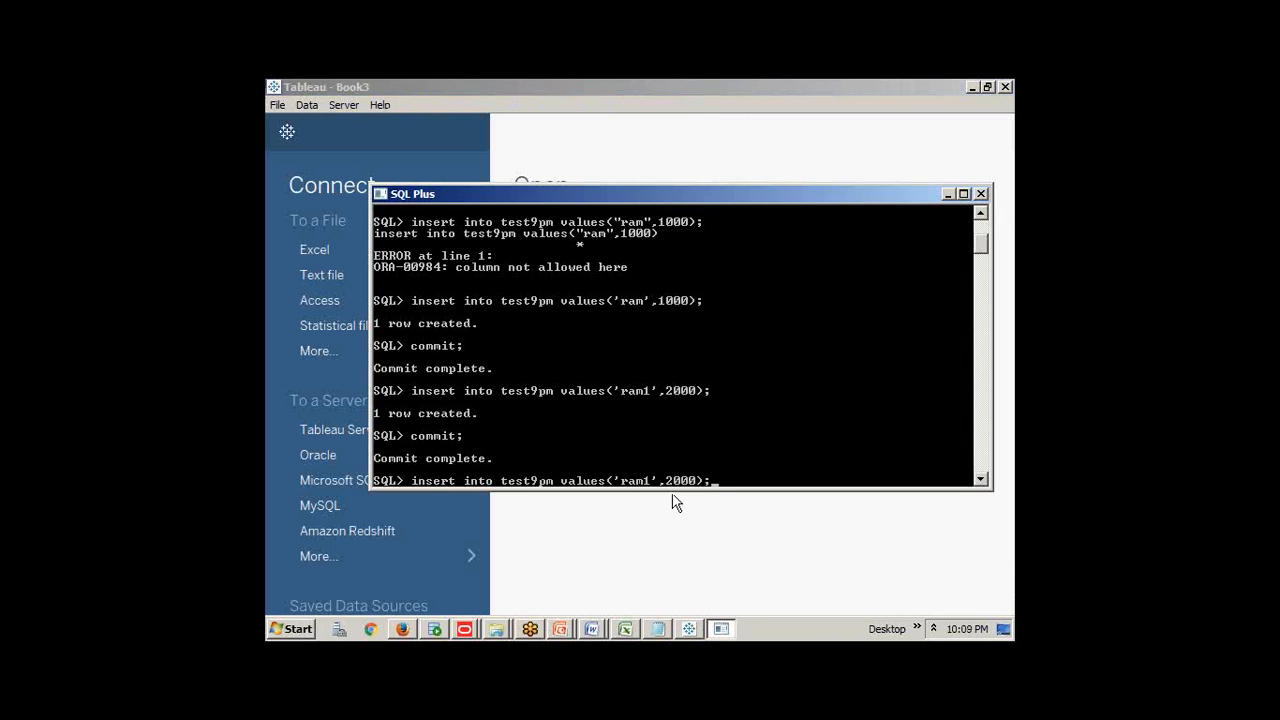
{"action": "key", "text": "Left"}
{"action": "key", "text": "Left"}
{"action": "key", "text": "BackSpace"}
{"action": "type", "text": "3"}
{"action": "key", "text": "Delete"}
{"action": "type", "text": "3"}
{"action": "key", "text": "Return"}
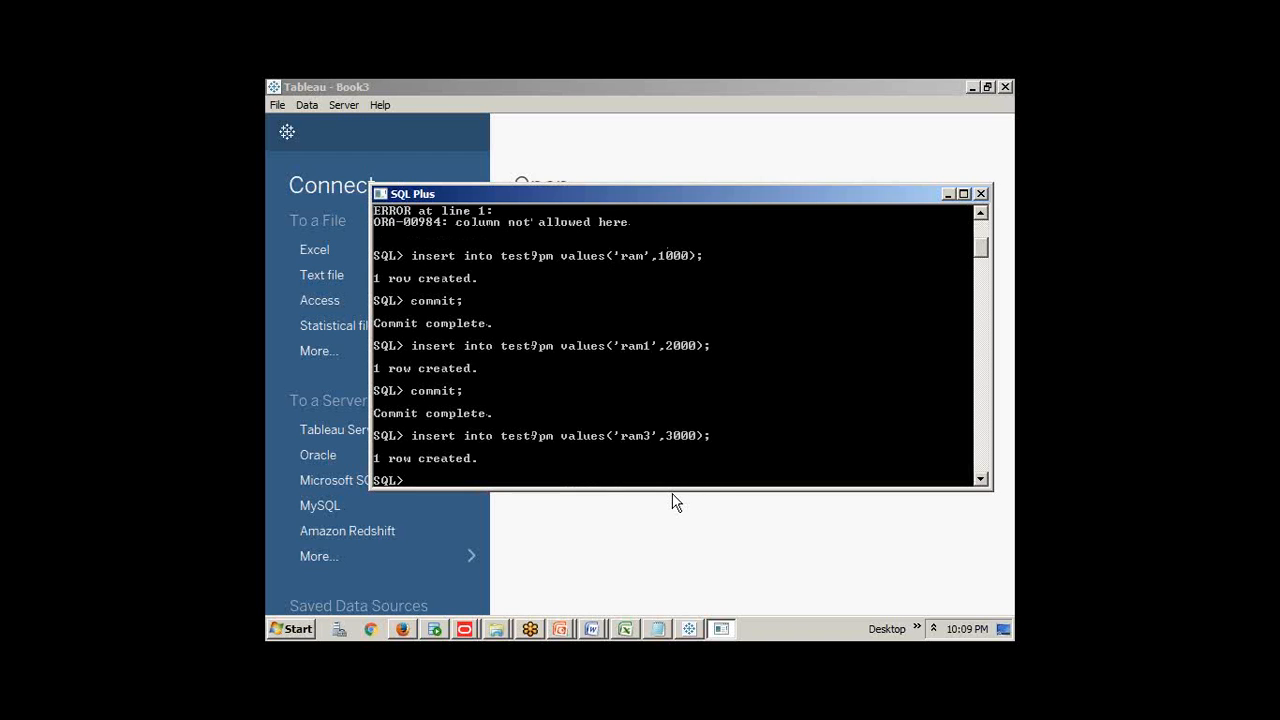
{"action": "type", "text": "commit;"}
{"action": "key", "text": "Return"}
{"action": "left_click", "coordinate": [610, 505]}
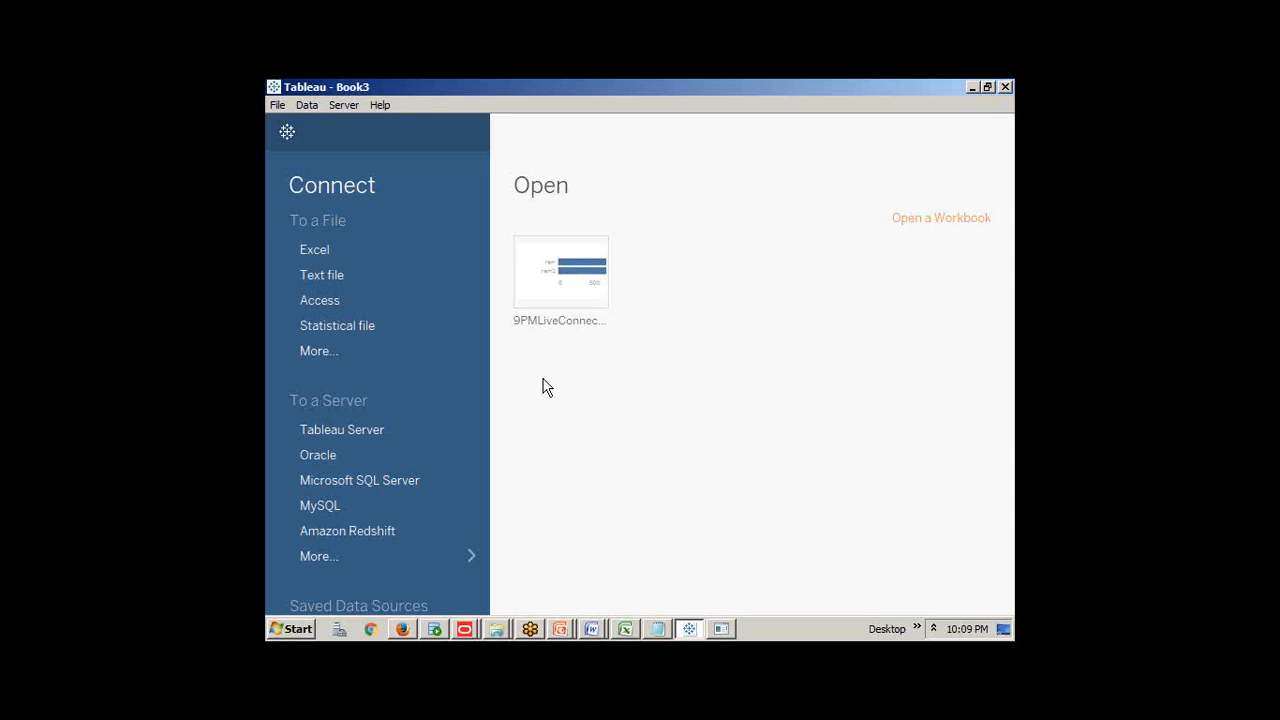
{"action": "left_click", "coordinate": [560, 290]}
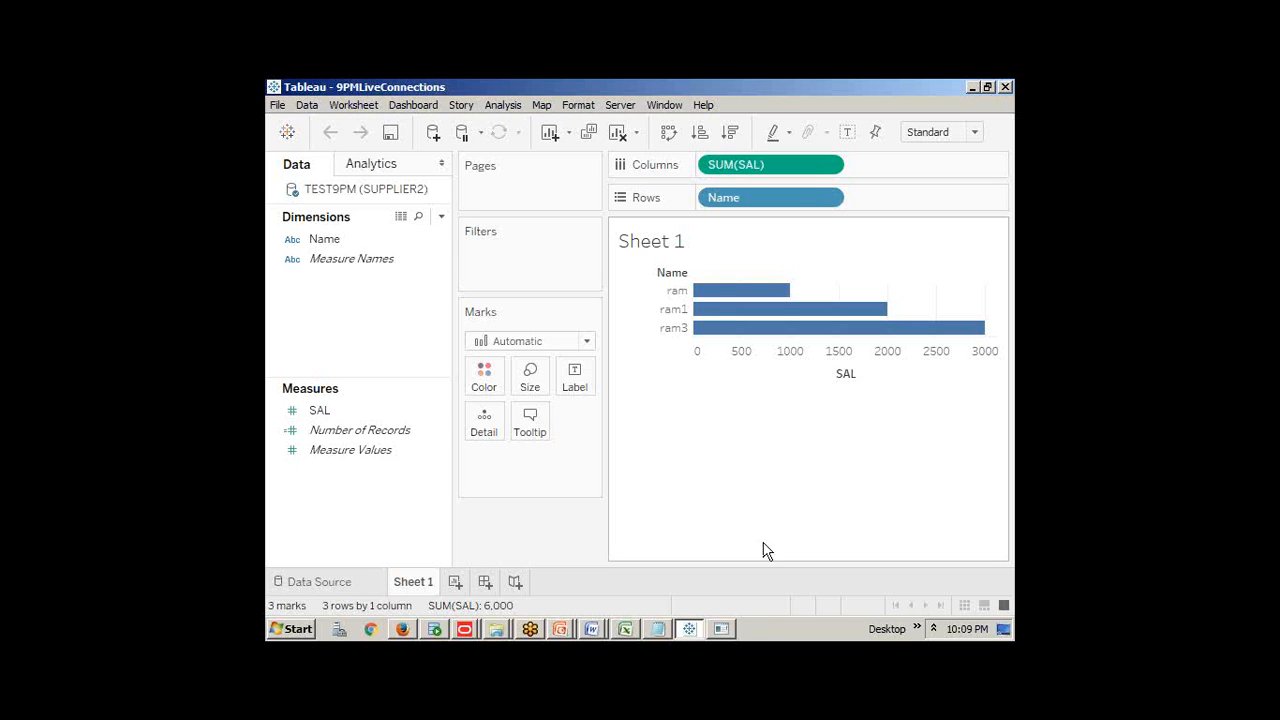
Switch back to the SQL Plus console after reviewing the three-bar chart
{"action": "left_click", "coordinate": [721, 628]}
Insert and commit a ram4 row with salary 4000 into test9pm, then return to Tableau
{"action": "type", "text": "insert into test9pm values('ram3',3000);"}
{"action": "key", "text": "Left"}
{"action": "key", "text": "Left"}
{"action": "key", "text": "Left"}
{"action": "key", "text": "Left"}
{"action": "key", "text": "Left"}
{"action": "key", "text": "Left"}
{"action": "key", "text": "Left"}
{"action": "key", "text": "Left"}
{"action": "key", "text": "BackSpace"}
{"action": "type", "text": "4"}
{"action": "key", "text": "Right"}
{"action": "key", "text": "Delete"}
{"action": "type", "text": "4"}
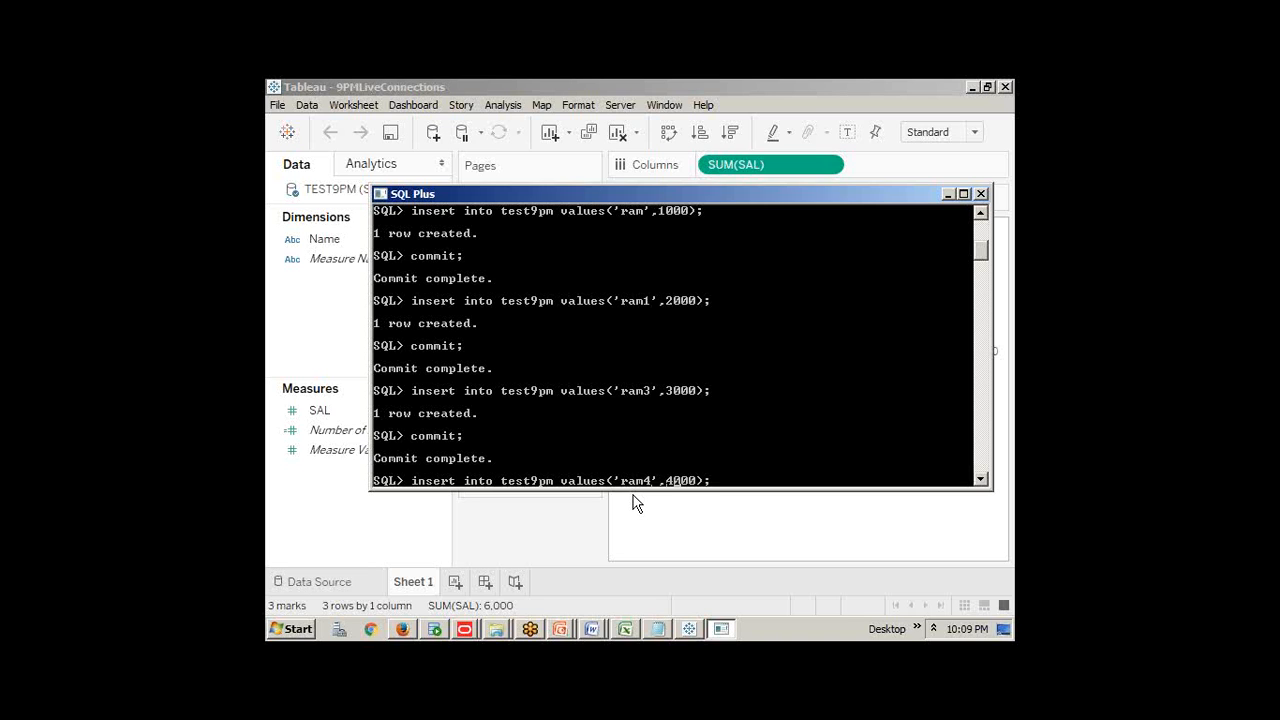
{"action": "key", "text": "Return"}
{"action": "type", "text": "co"}
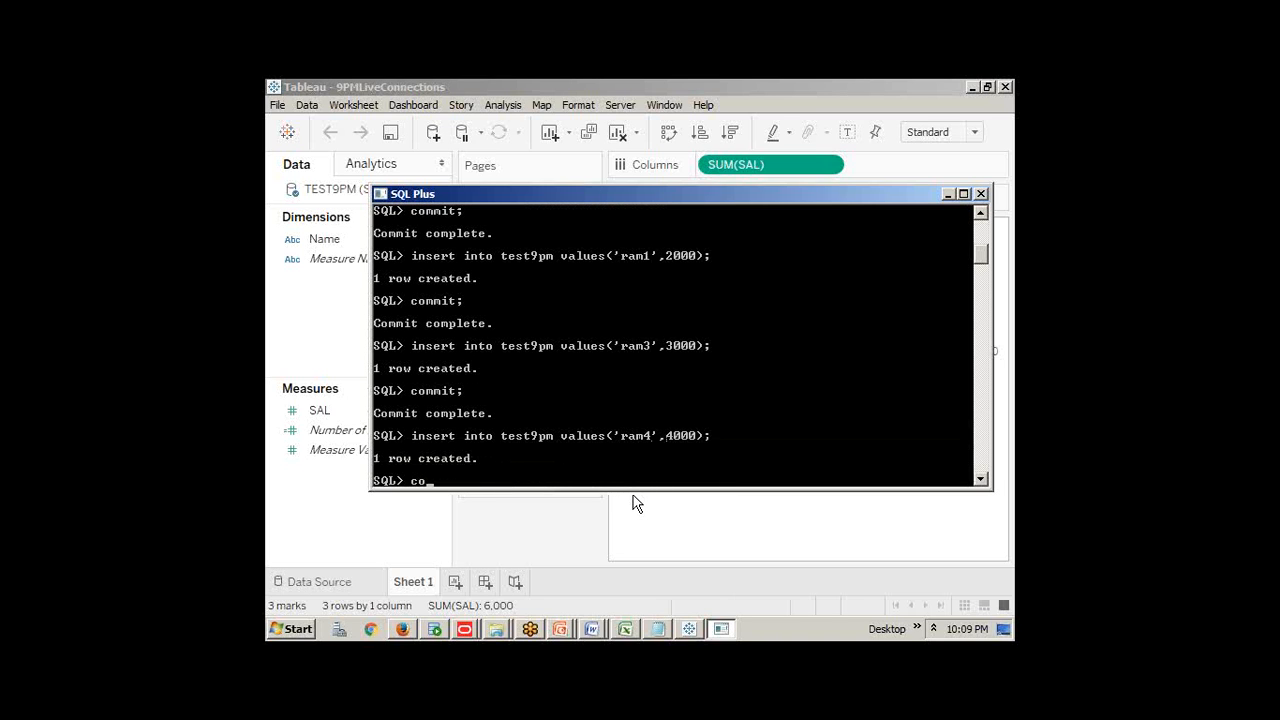
{"action": "type", "text": "mmit;"}
{"action": "key", "text": "Return"}
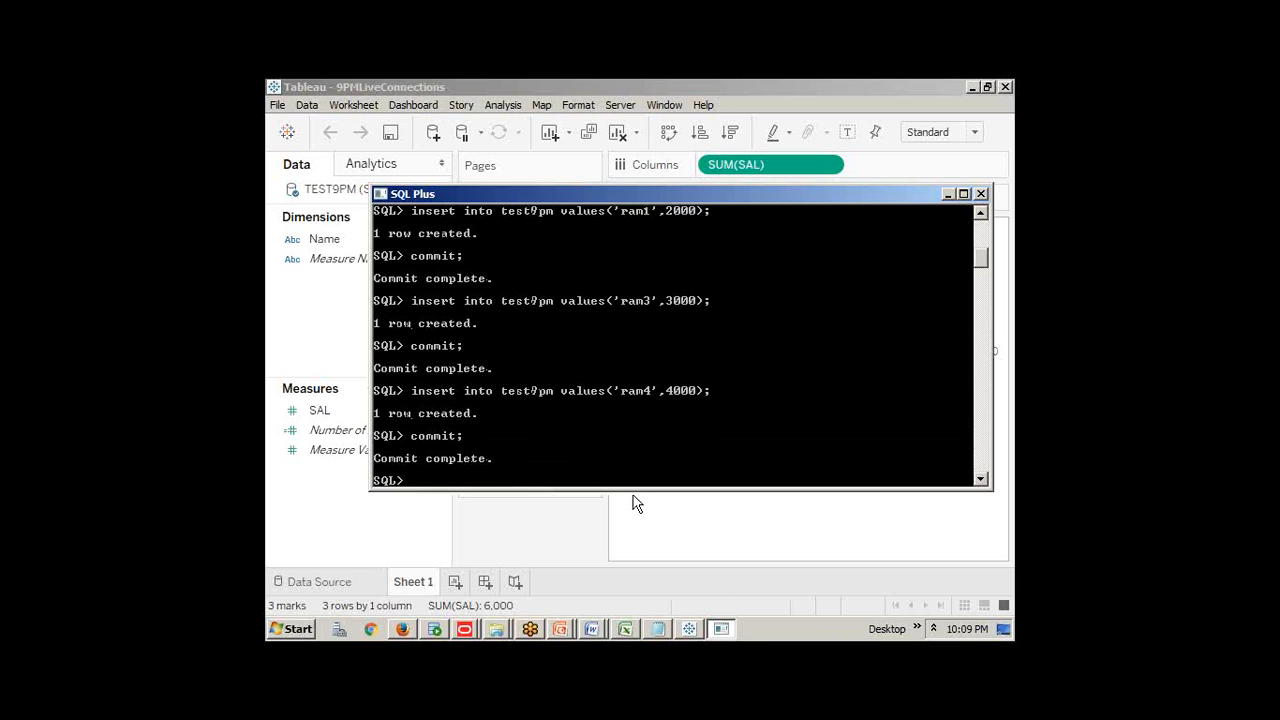
{"action": "left_click", "coordinate": [634, 523]}
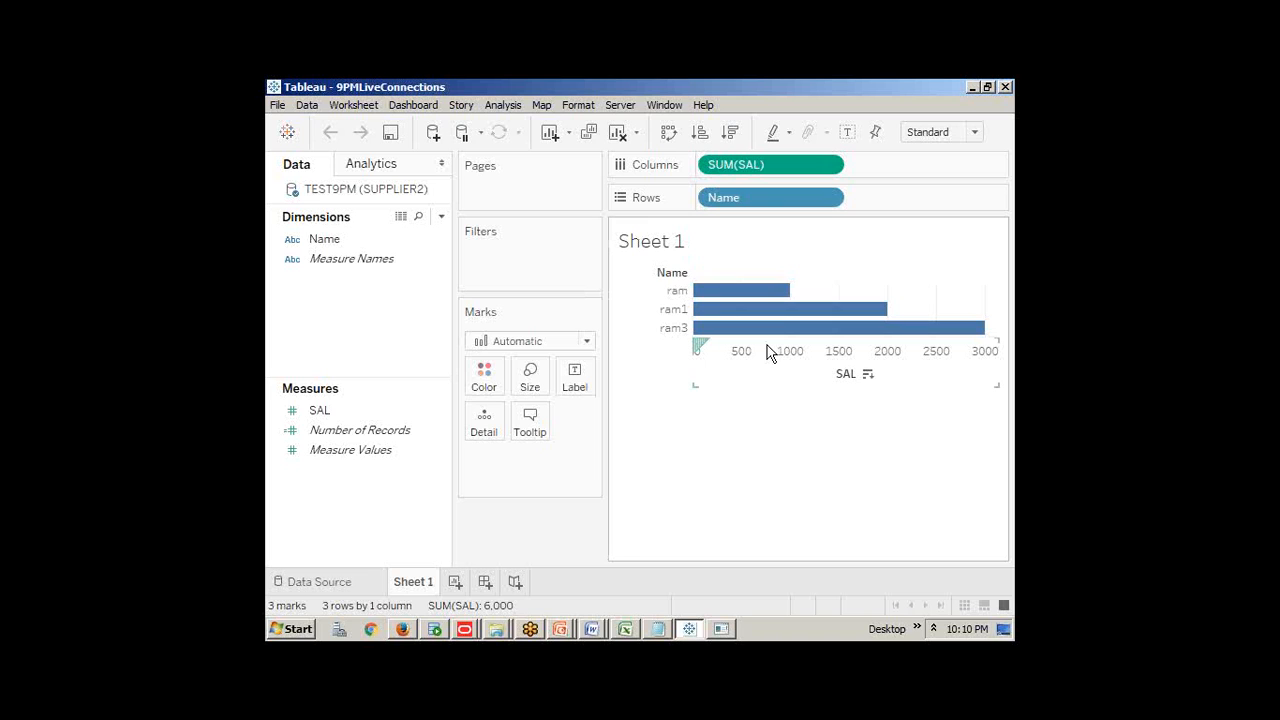
{"action": "right_click", "coordinate": [358, 197]}
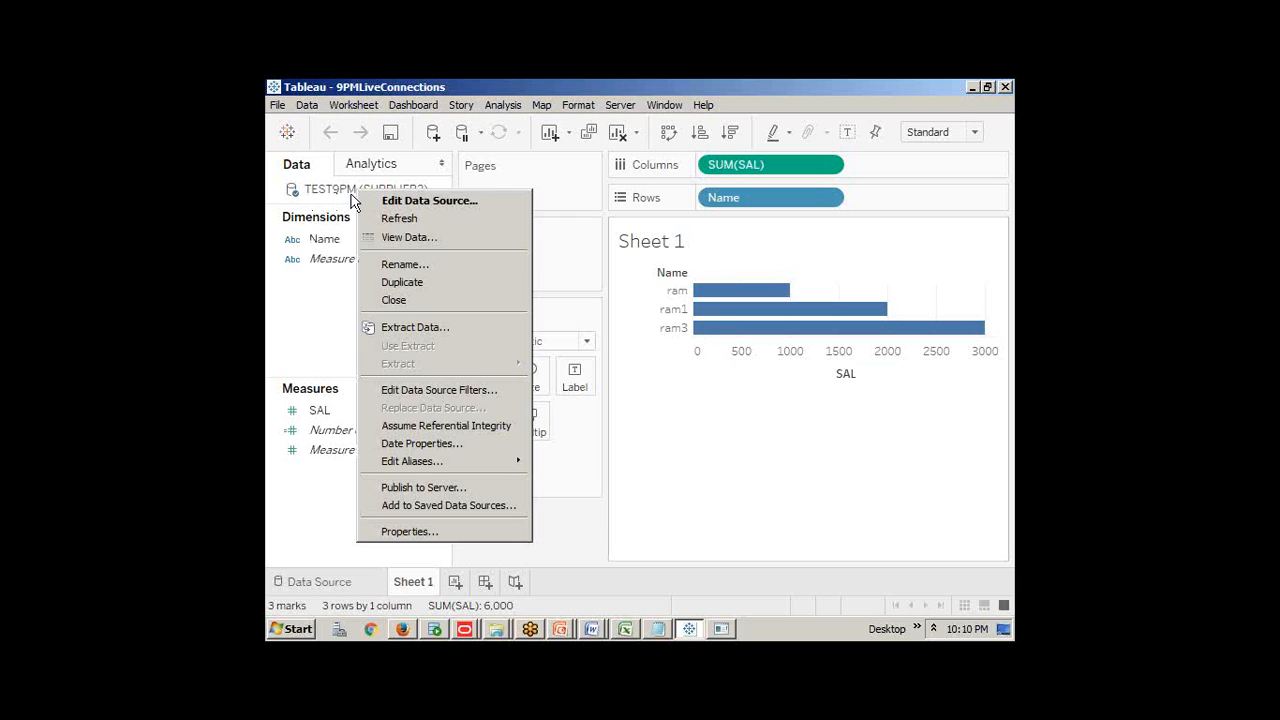
{"action": "left_click", "coordinate": [440, 219]}
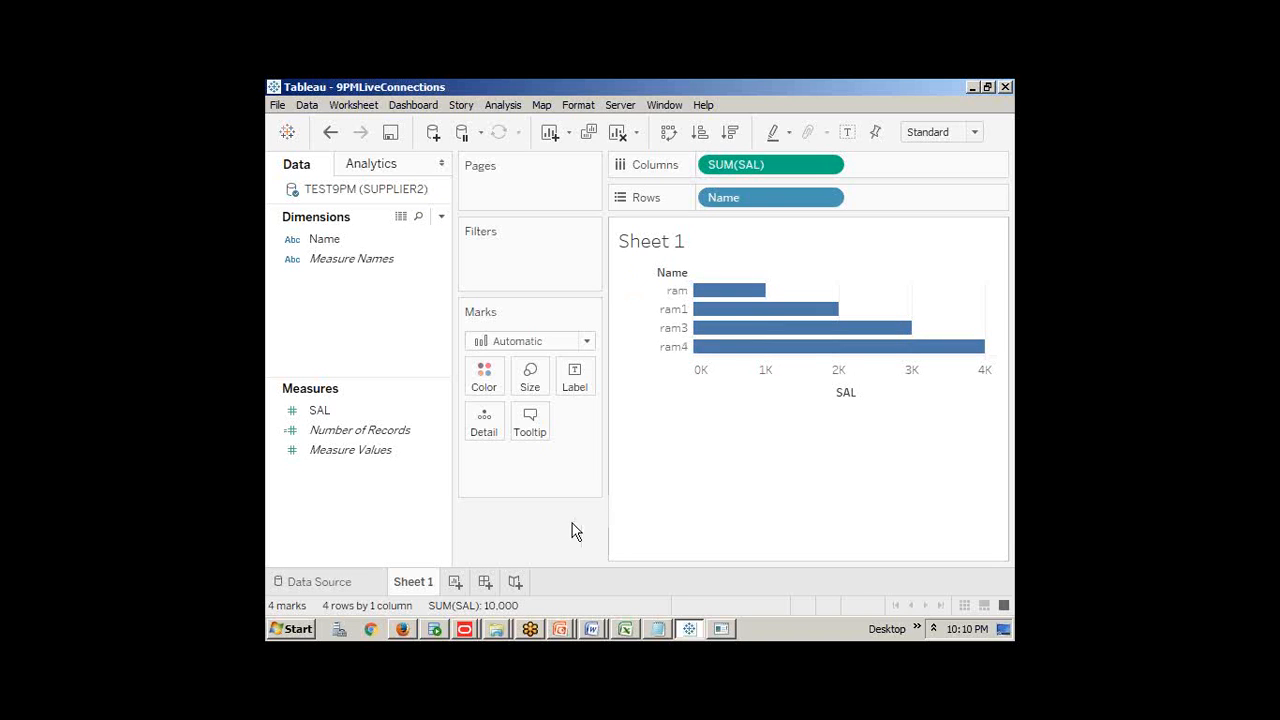
{"action": "key", "text": "alt+Tab"}
{"action": "key", "text": "alt+Tab"}
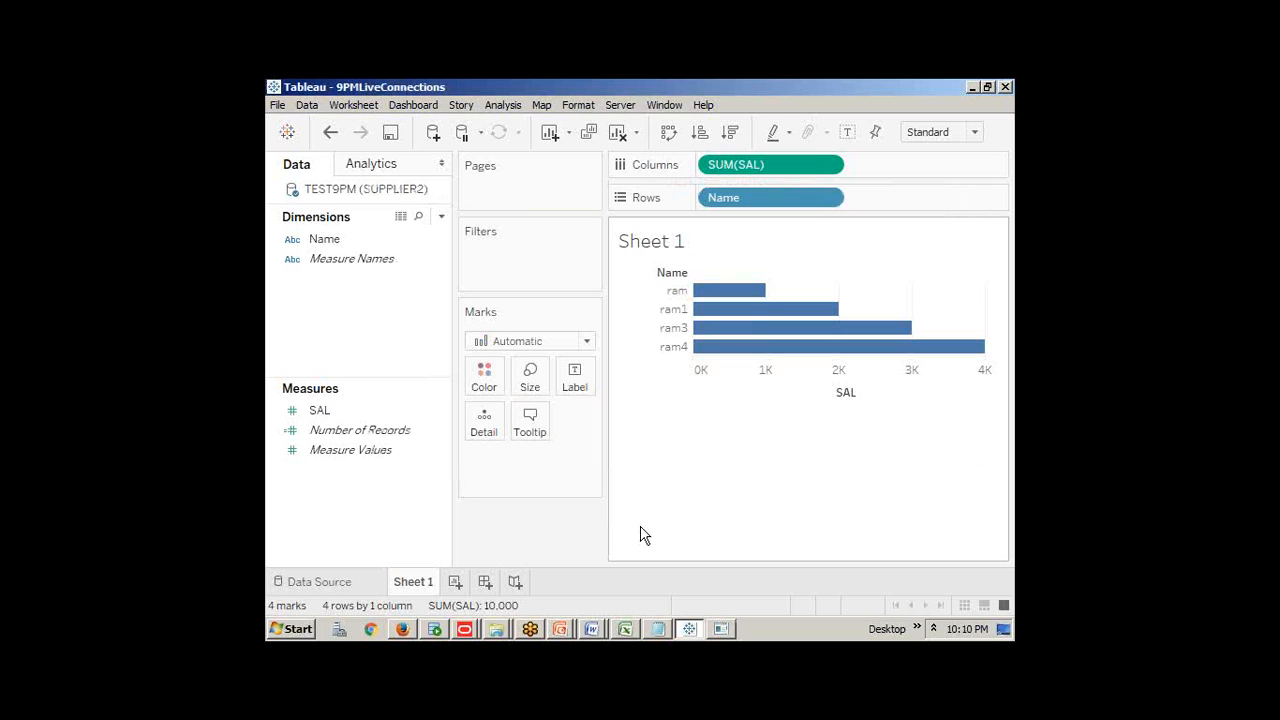
Close the 9PMLiveConnections workbook, saving its changes
{"action": "left_click", "coordinate": [278, 105]}
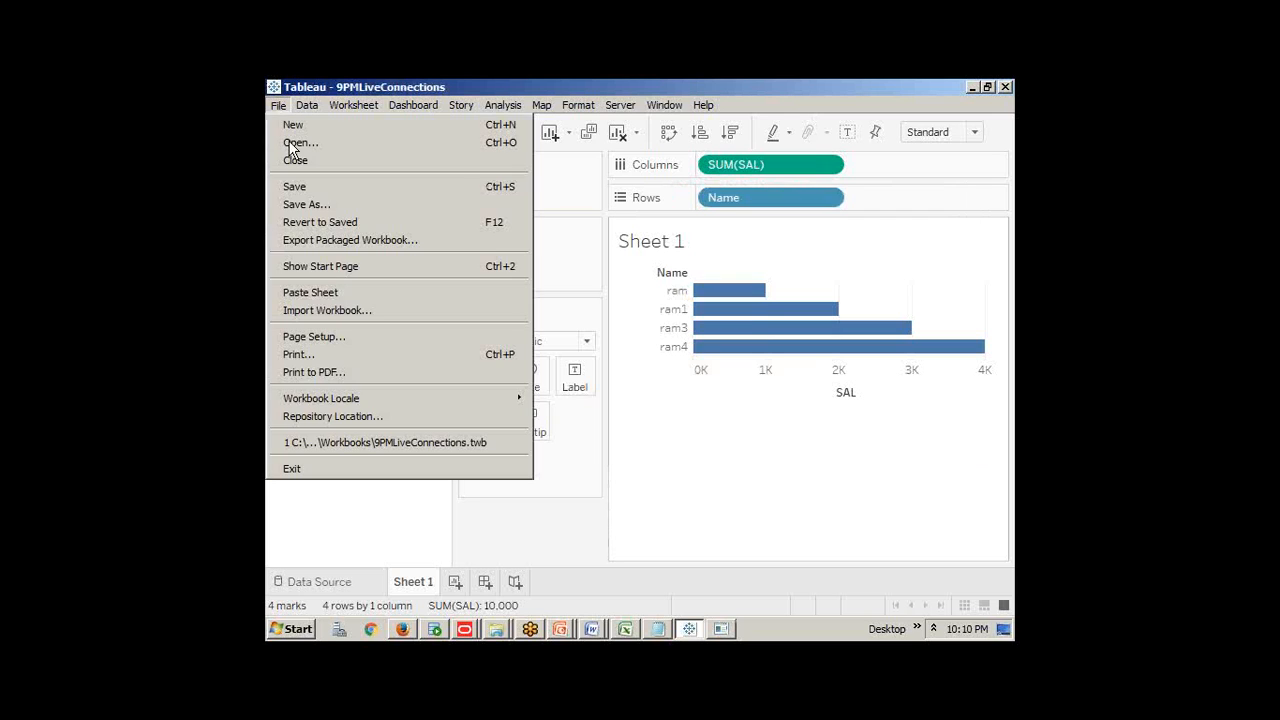
{"action": "left_click", "coordinate": [295, 160]}
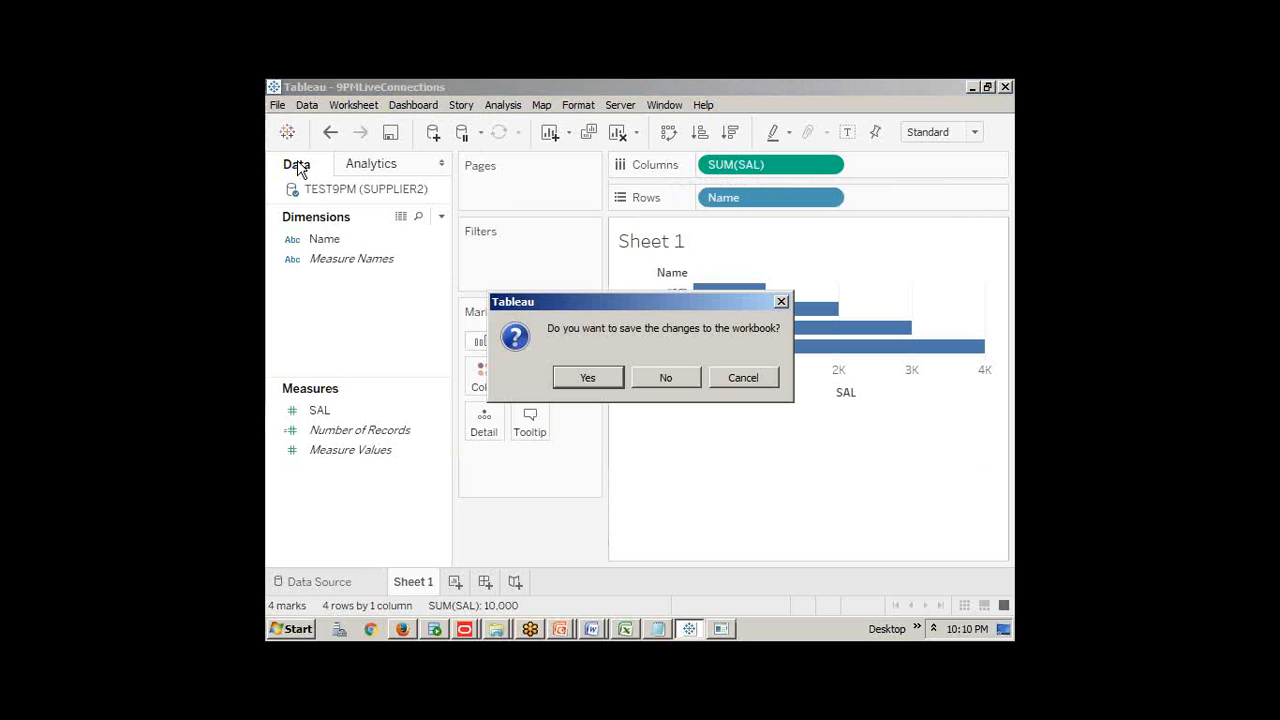
{"action": "left_click", "coordinate": [609, 378]}
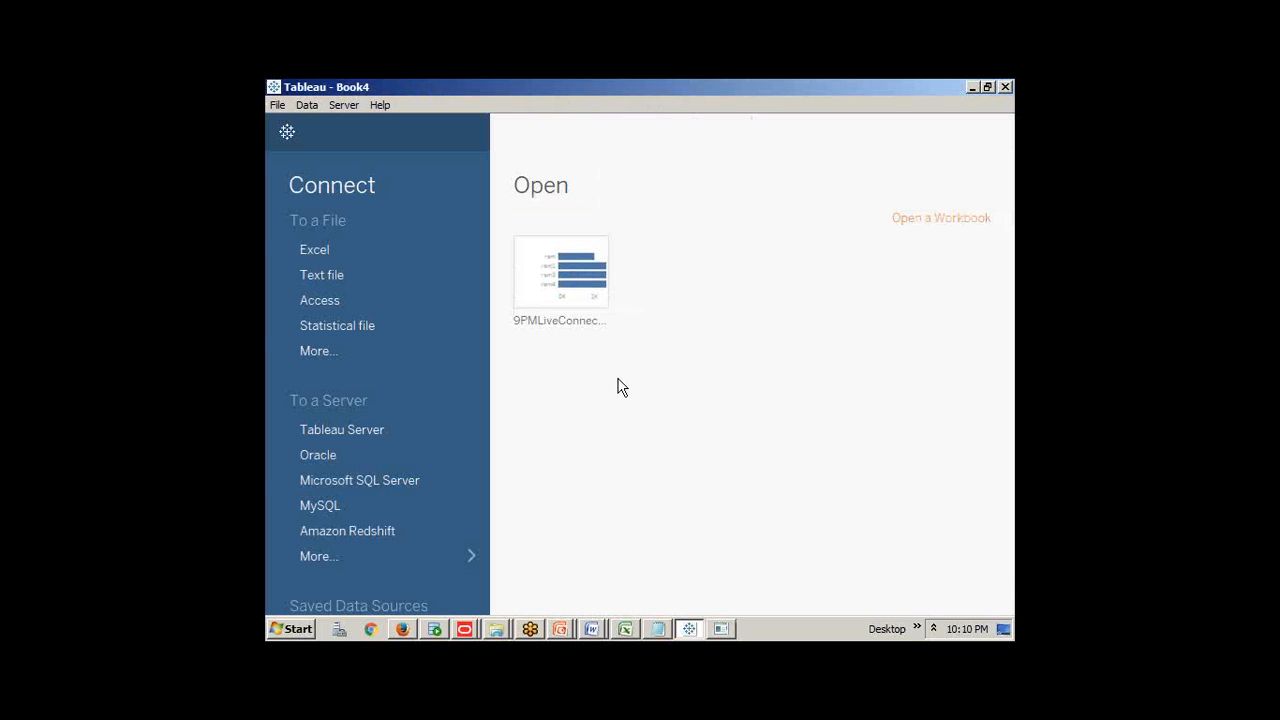
Open the server sign-in from the File menu and cancel it
{"action": "left_click", "coordinate": [278, 105]}
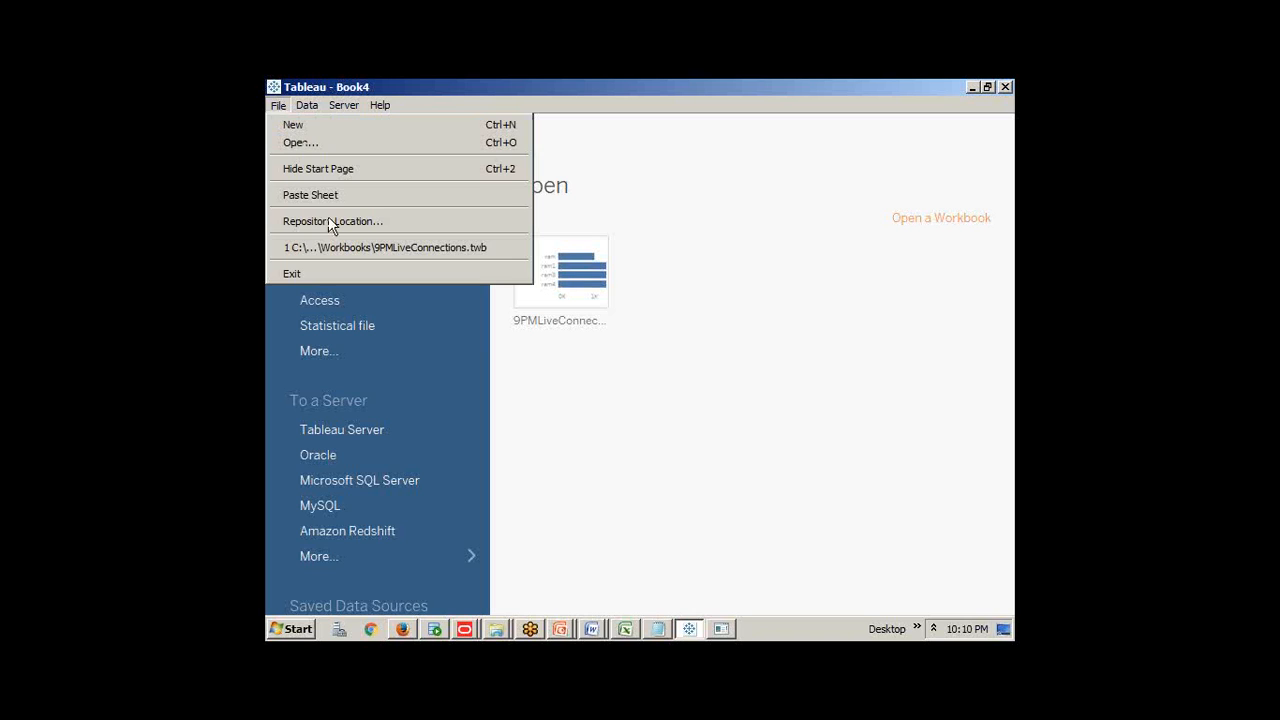
{"action": "left_click", "coordinate": [343, 432]}
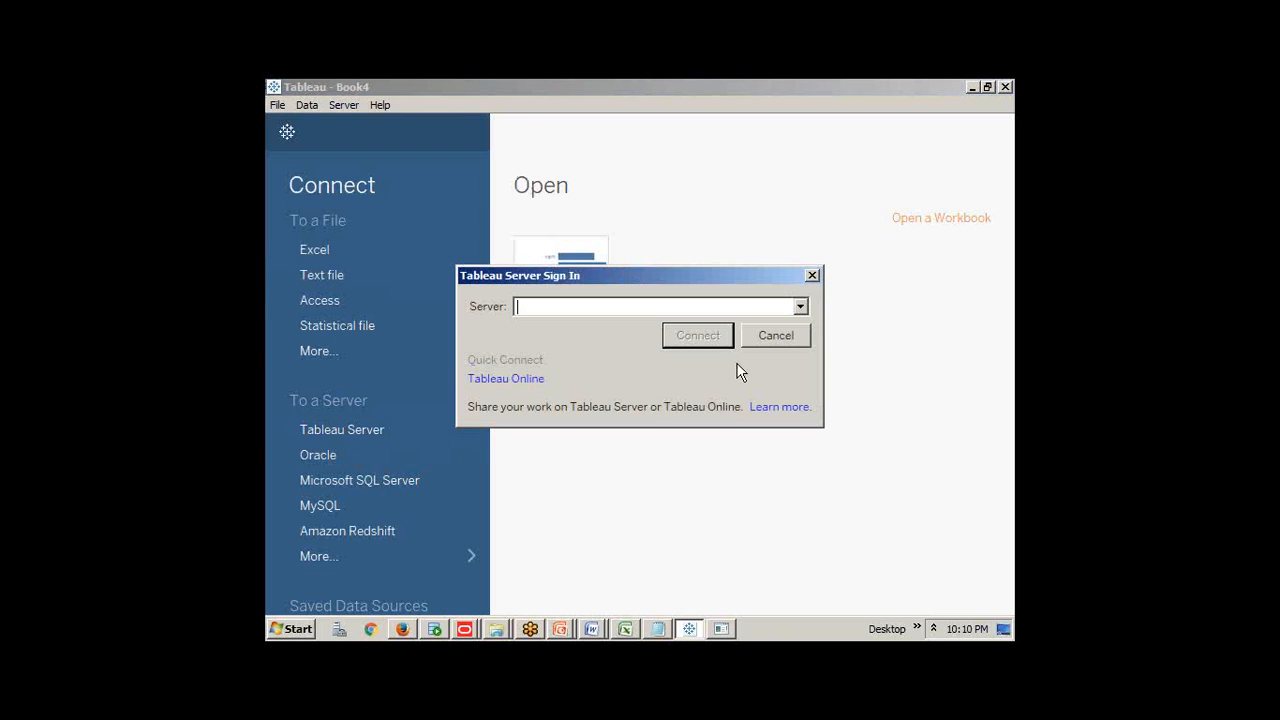
{"action": "left_click", "coordinate": [770, 334]}
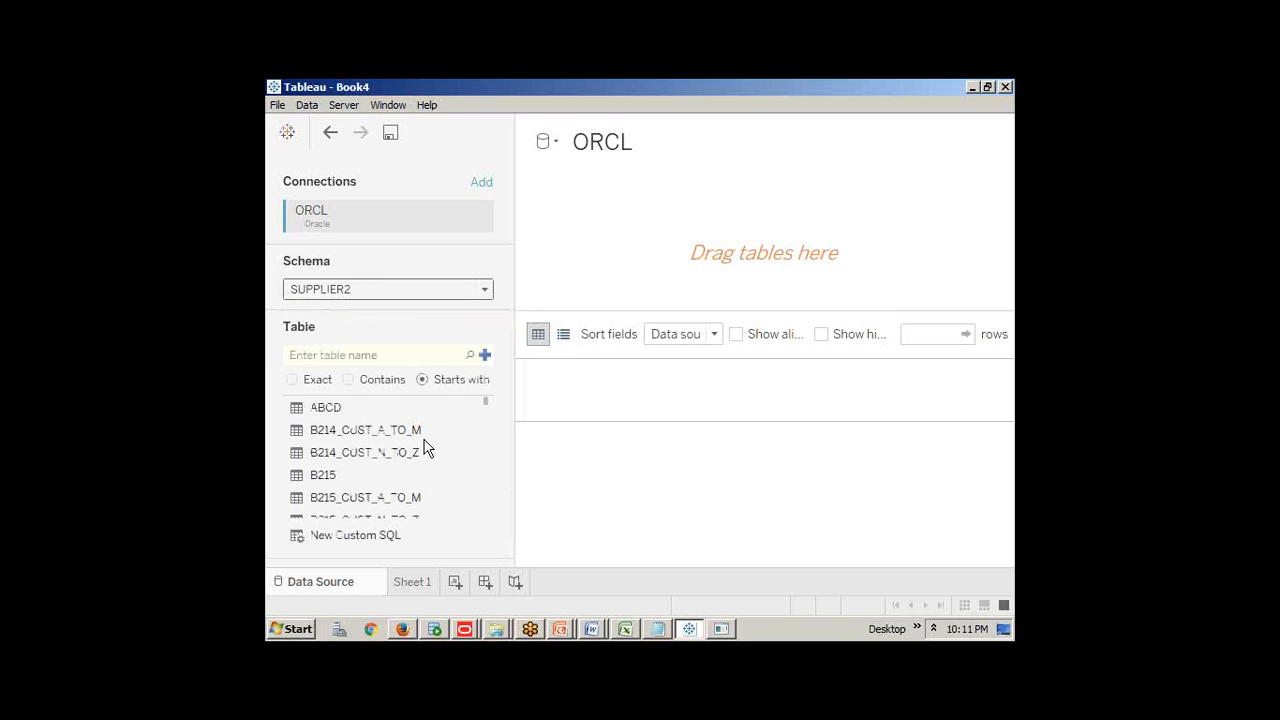
Add the TEST9PM table to the data source canvas
{"action": "scroll", "coordinate": [450, 461], "scroll_direction": "down", "scroll_amount": 5}
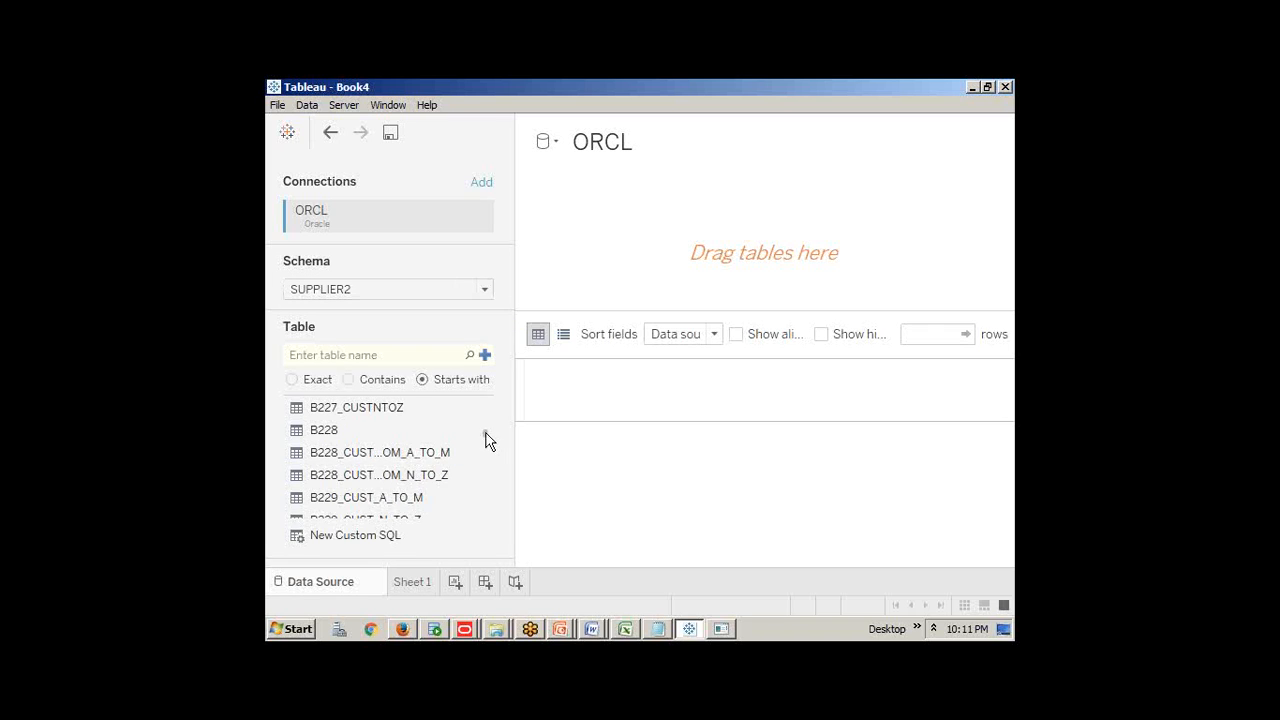
{"action": "left_click_drag", "start_coordinate": [486, 430], "coordinate": [490, 559]}
{"action": "scroll", "coordinate": [366, 482], "scroll_direction": "up", "scroll_amount": 3}
{"action": "scroll", "coordinate": [362, 484], "scroll_direction": "down", "scroll_amount": 1}
{"action": "left_click_drag", "start_coordinate": [360, 486], "coordinate": [668, 271]}
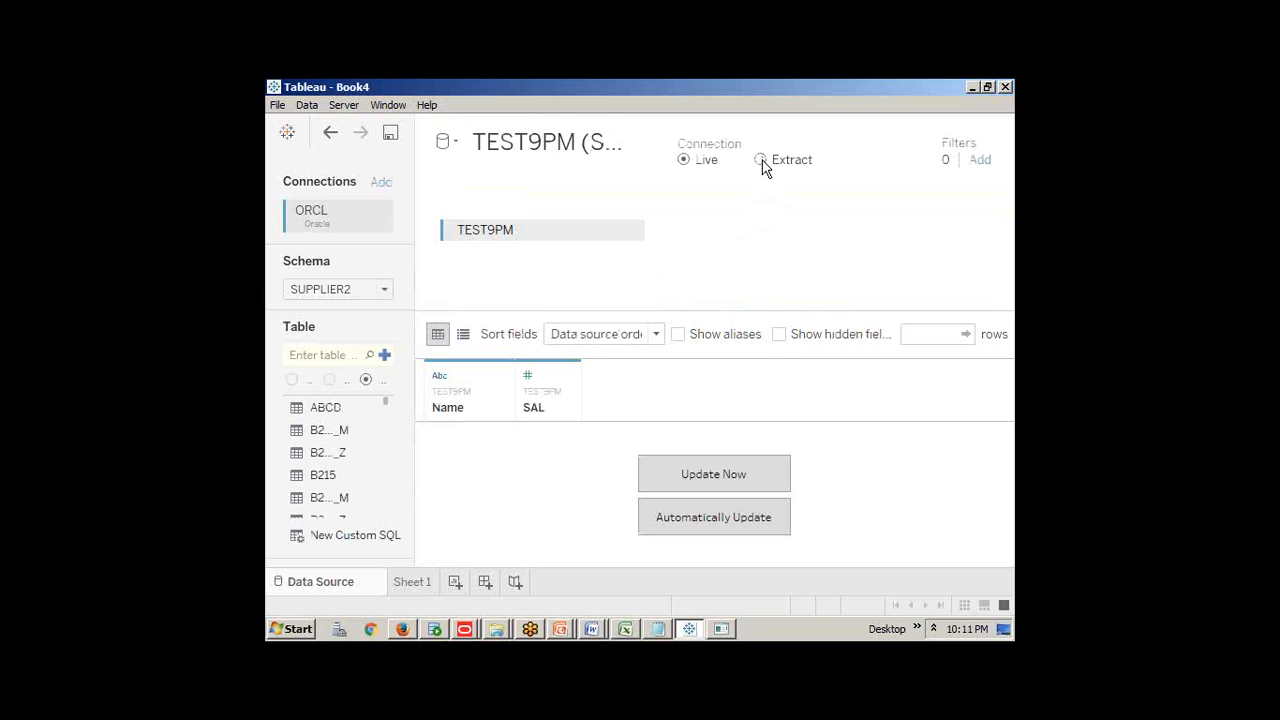
Switch the TEST9PM connection to Extract and open its extract settings with All rows
{"action": "left_click", "coordinate": [762, 162]}
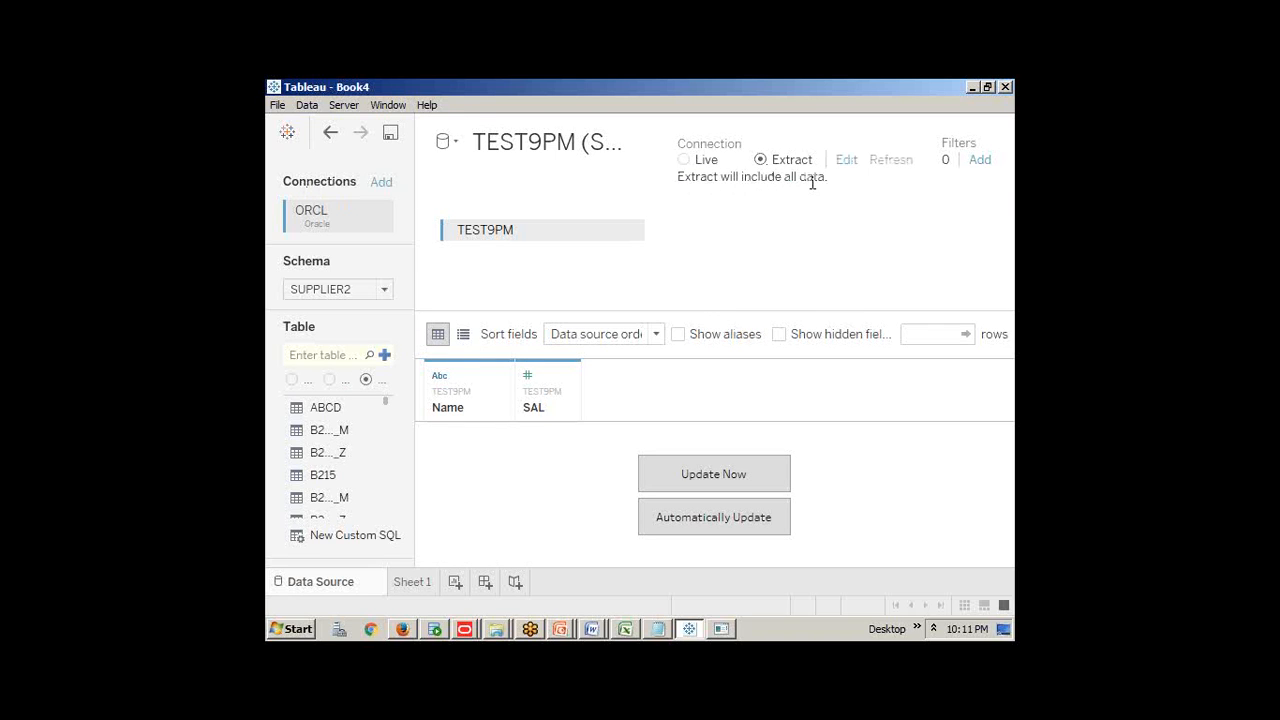
{"action": "left_click", "coordinate": [954, 457]}
{"action": "left_click_drag", "start_coordinate": [662, 176], "coordinate": [828, 176]}
{"action": "left_click_drag", "start_coordinate": [690, 178], "coordinate": [820, 178]}
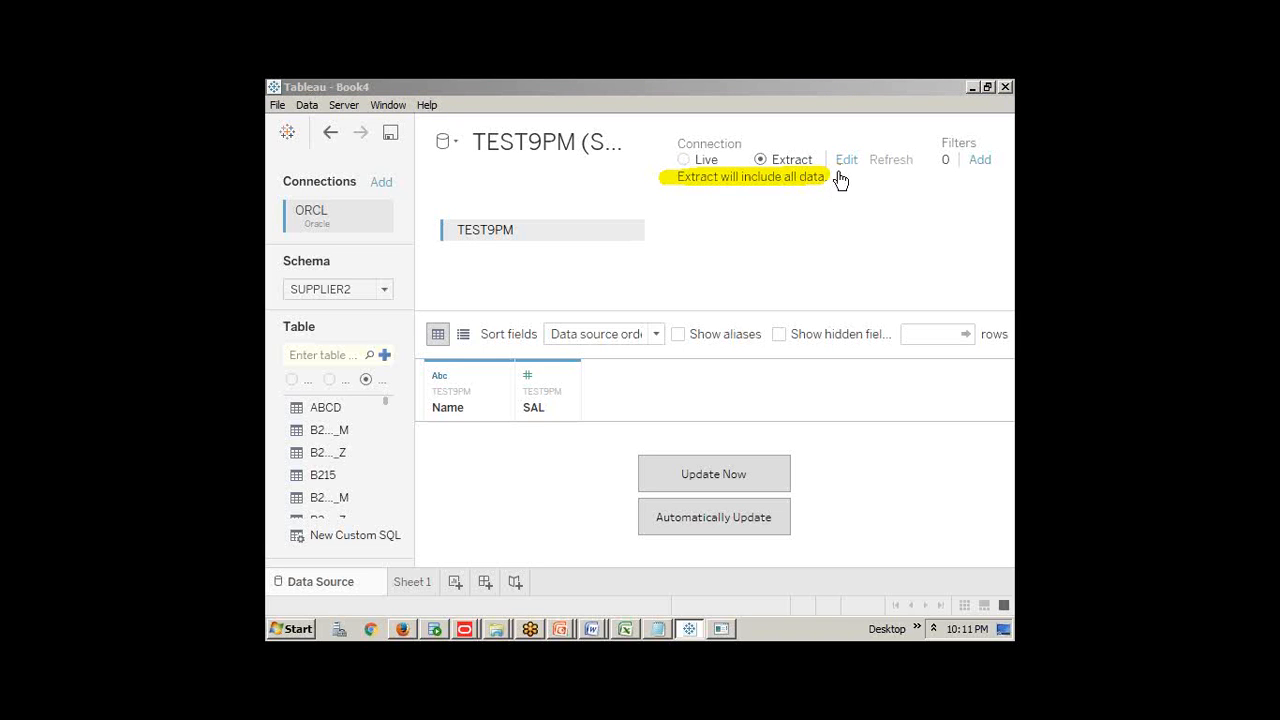
{"action": "left_click", "coordinate": [845, 162]}
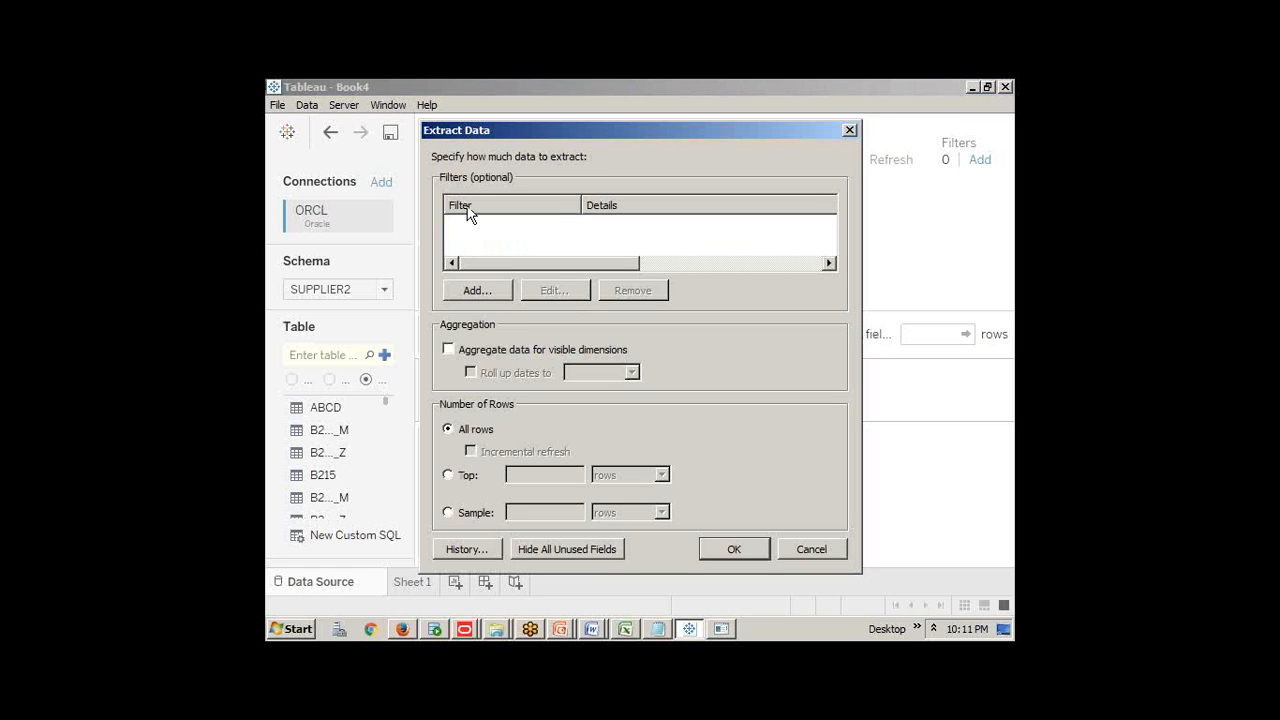
{"action": "left_click", "coordinate": [484, 290]}
{"action": "left_click", "coordinate": [710, 568]}
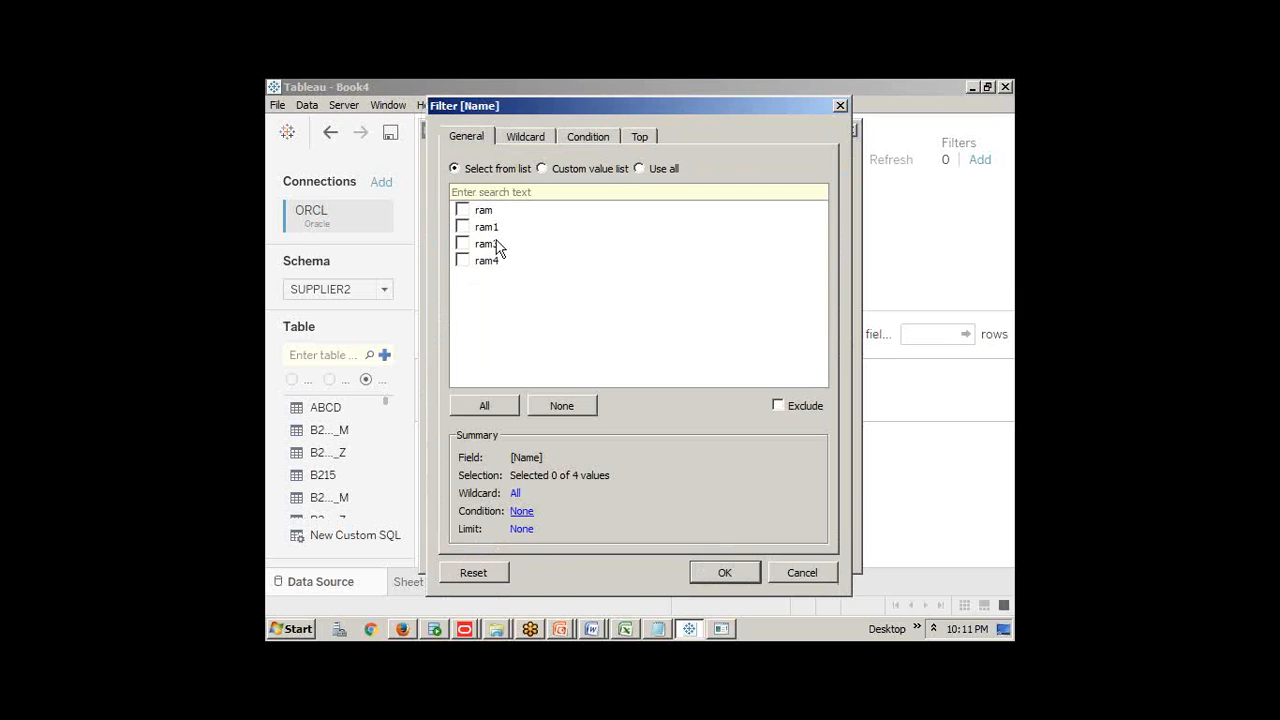
{"action": "left_click", "coordinate": [462, 228]}
{"action": "left_click", "coordinate": [701, 571]}
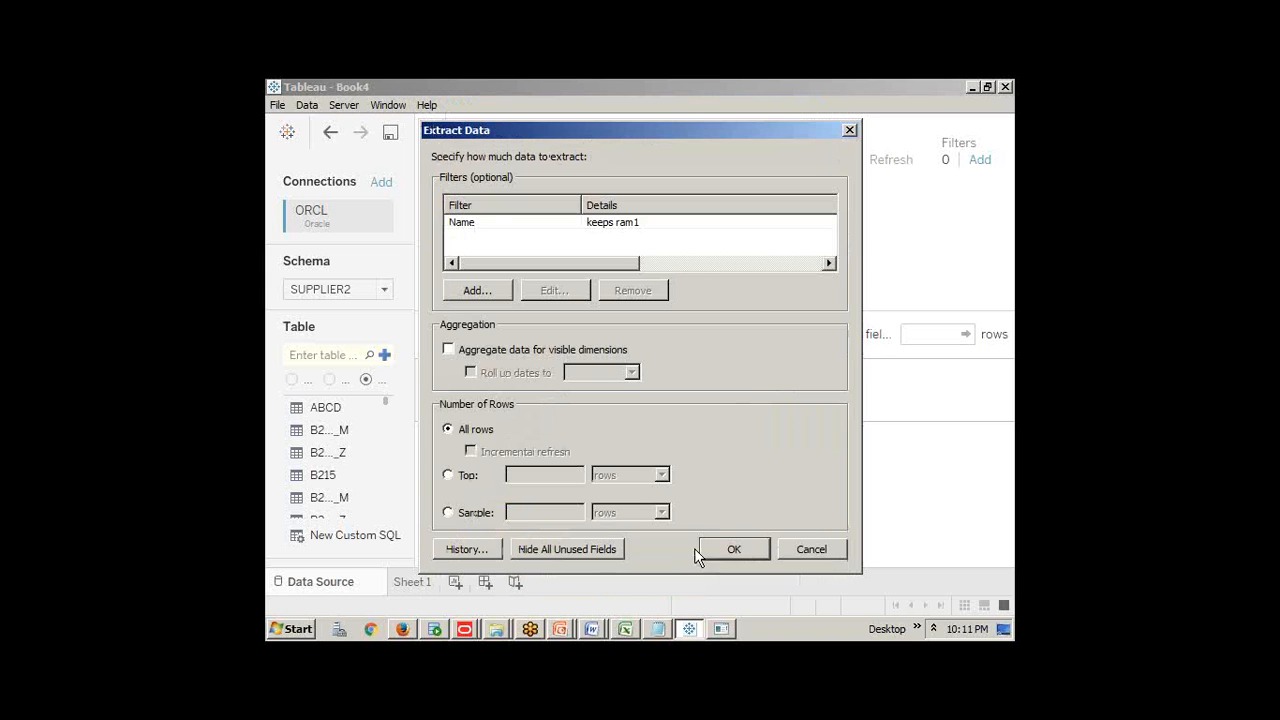
{"action": "left_click", "coordinate": [609, 226]}
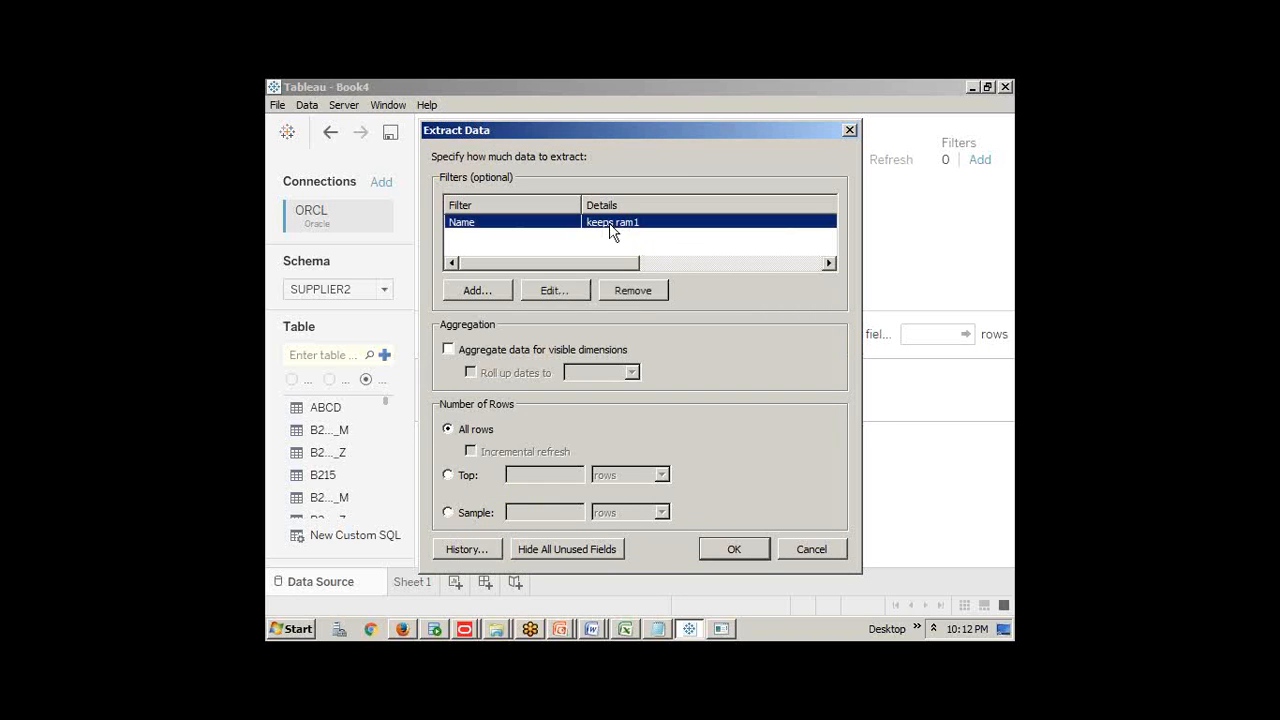
{"action": "left_click", "coordinate": [633, 292]}
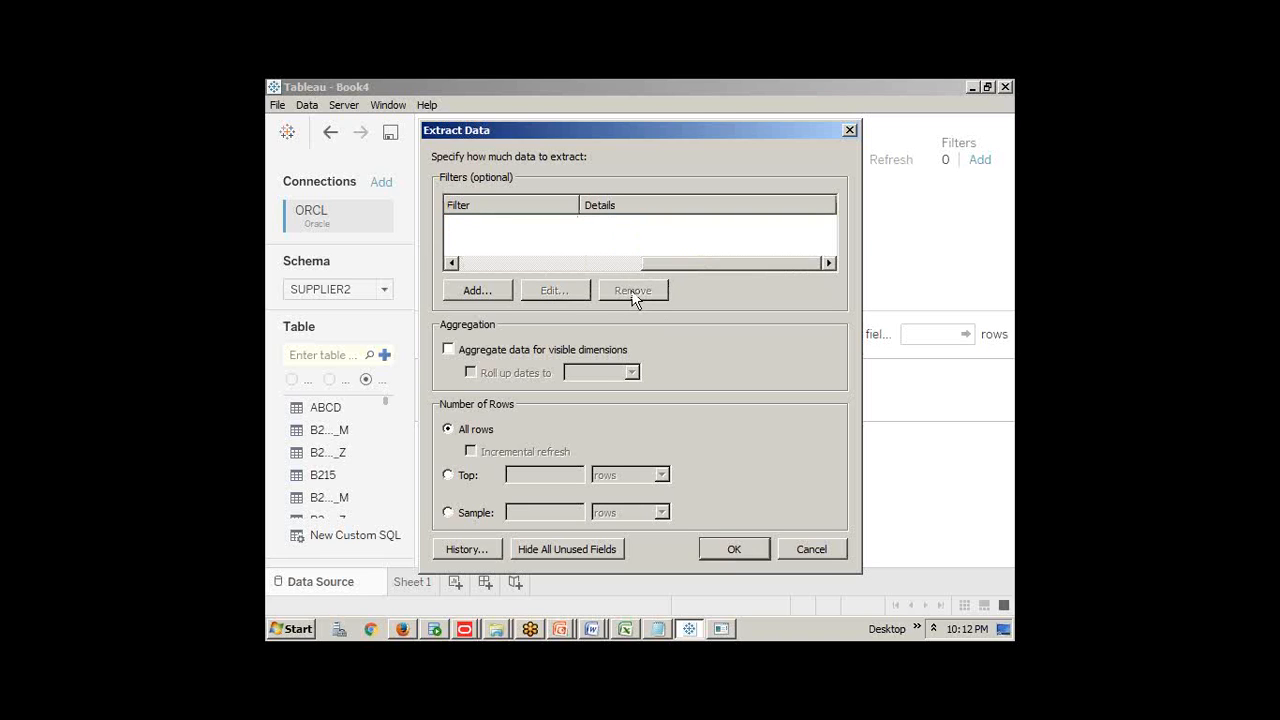
{"action": "left_click", "coordinate": [787, 551]}
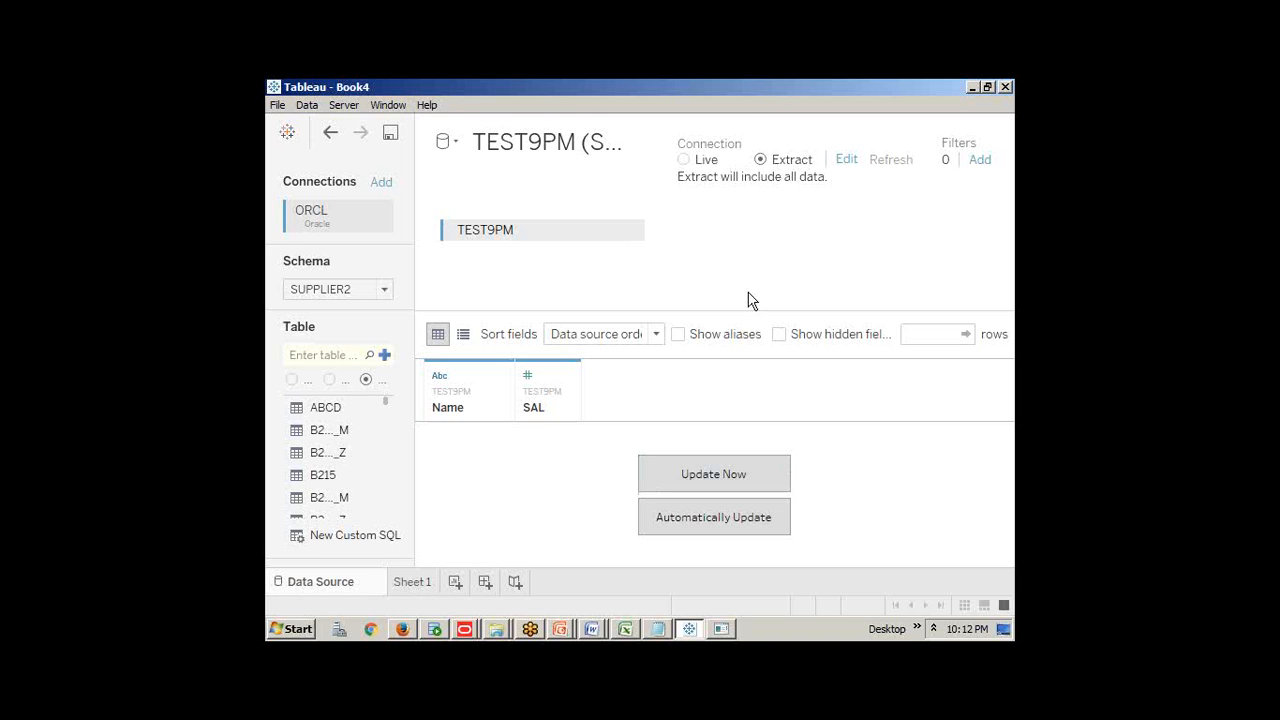
{"action": "left_click", "coordinate": [414, 581]}
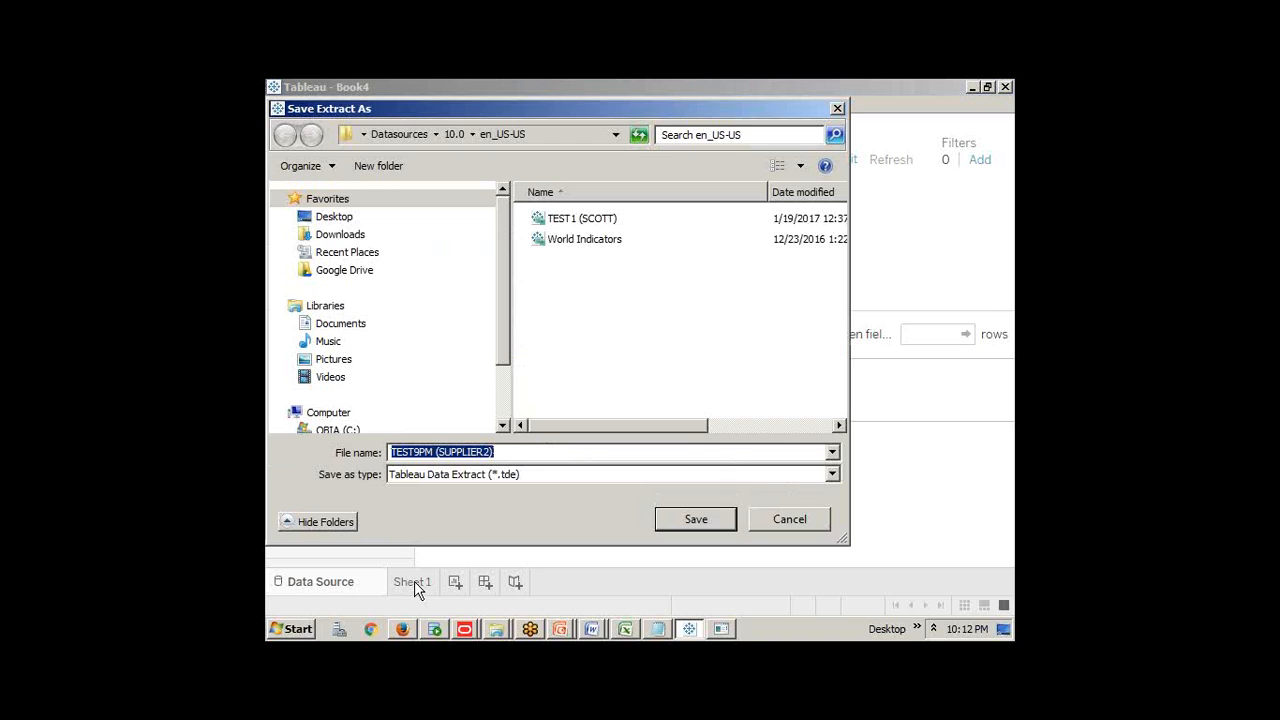
{"action": "left_click", "coordinate": [959, 457]}
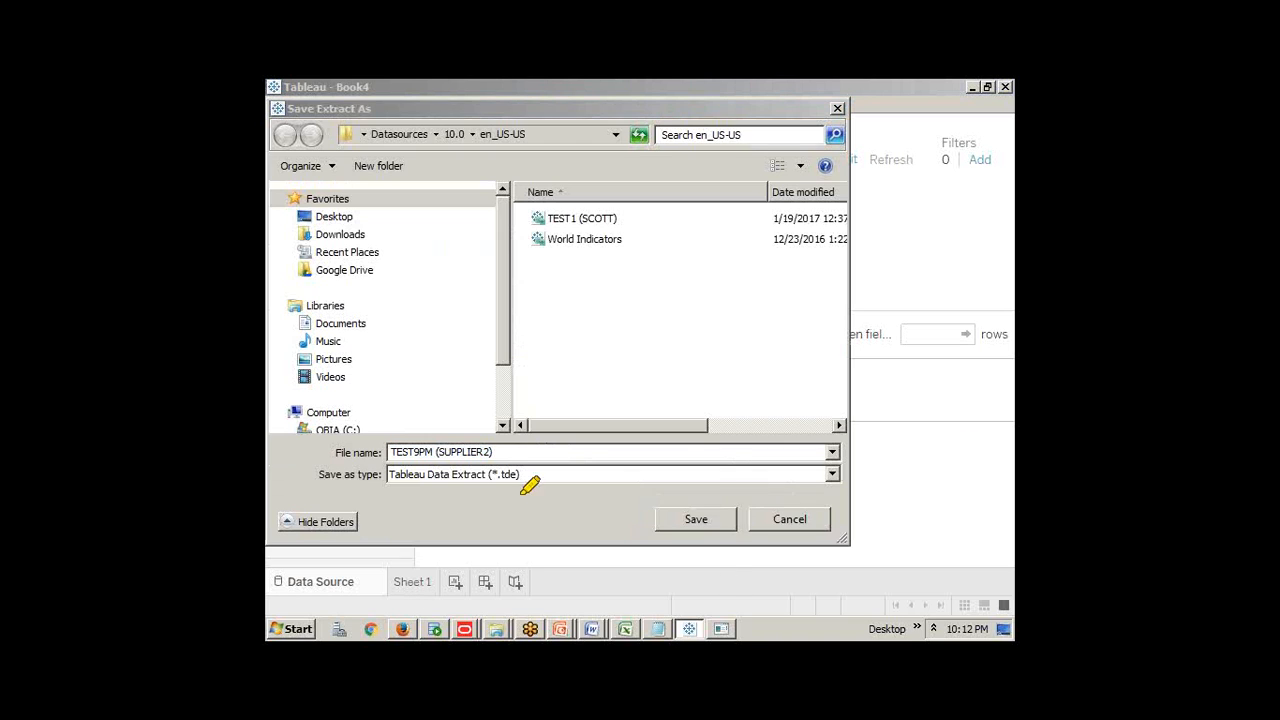
{"action": "left_click_drag", "start_coordinate": [392, 474], "coordinate": [524, 475]}
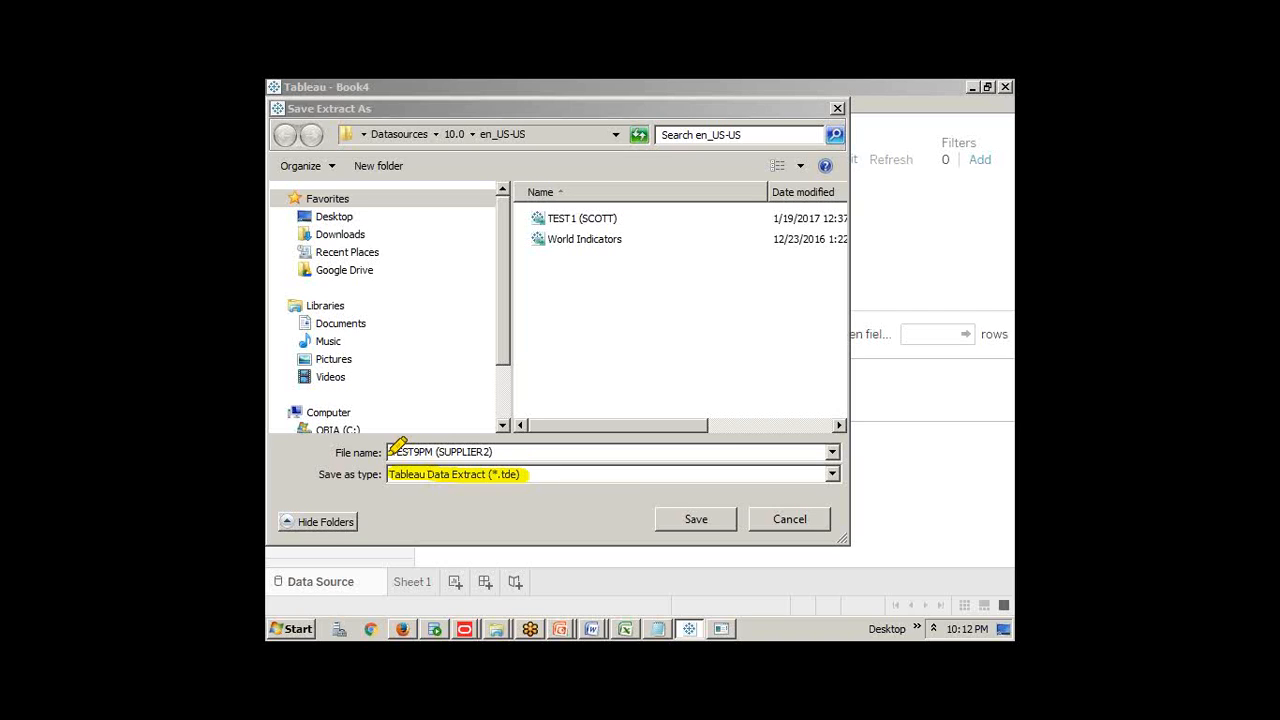
{"action": "left_click_drag", "start_coordinate": [392, 452], "coordinate": [503, 449]}
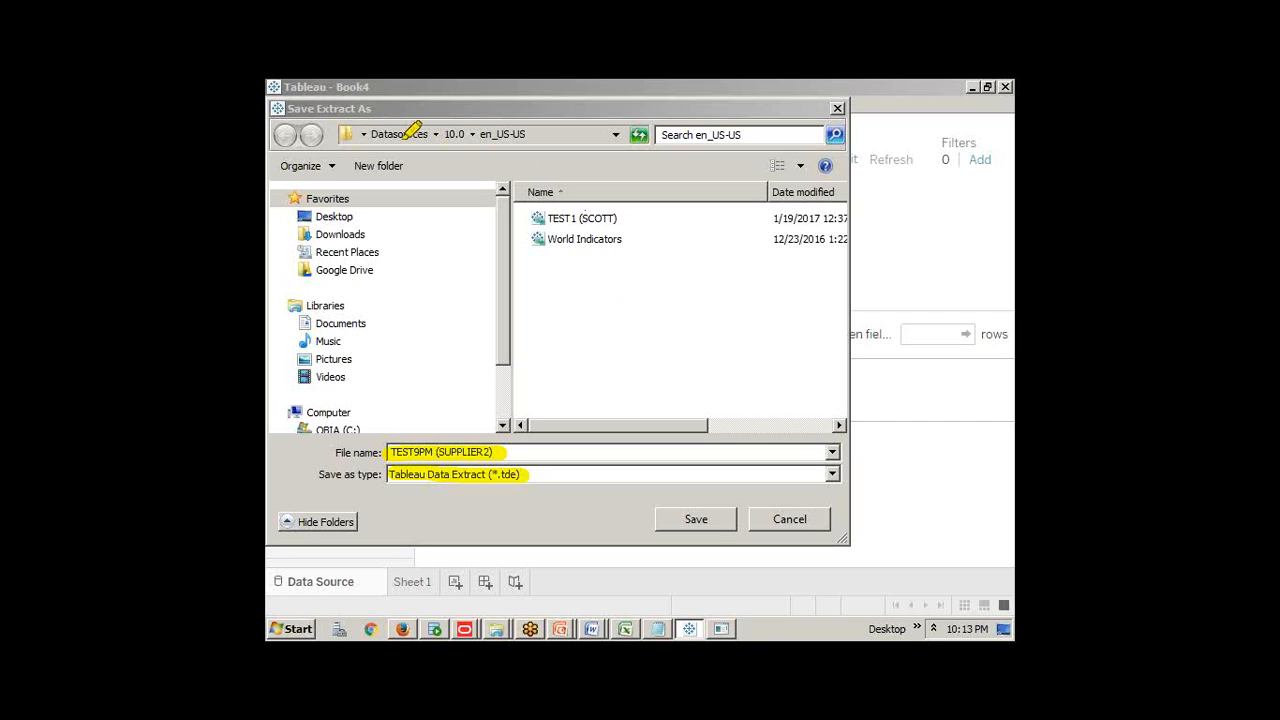
{"action": "left_click_drag", "start_coordinate": [371, 122], "coordinate": [437, 127]}
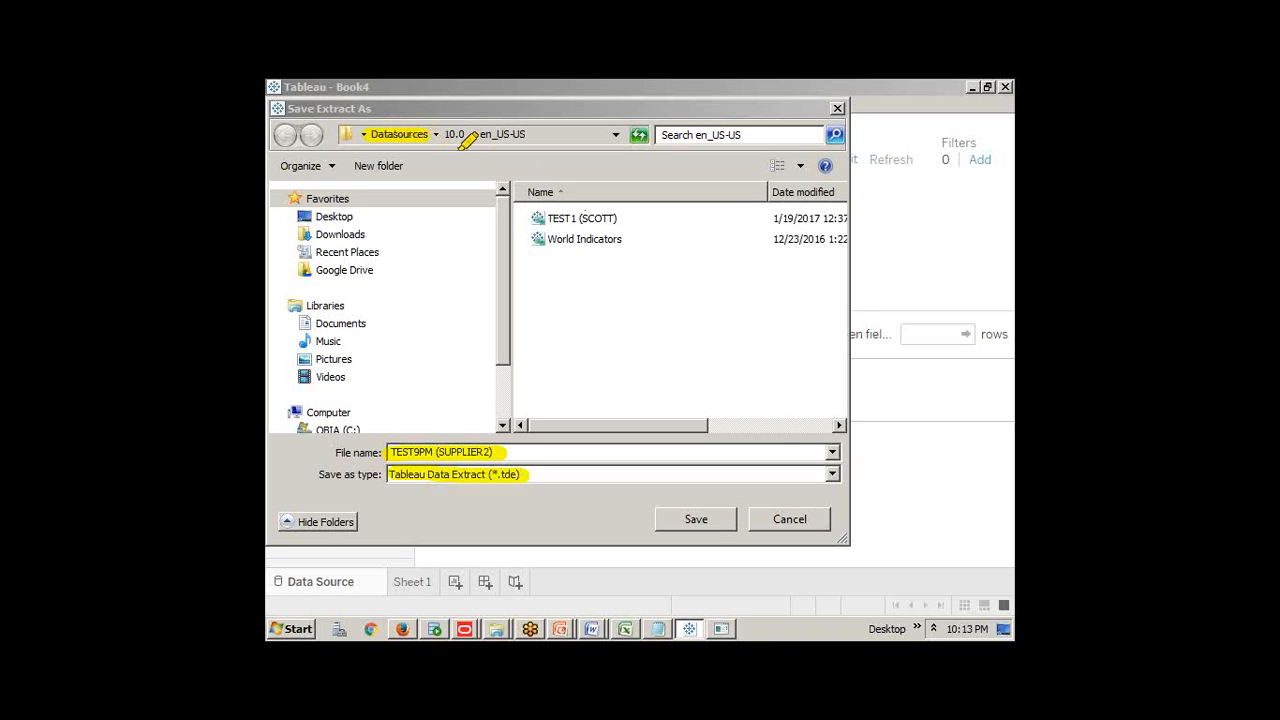
{"action": "left_click_drag", "start_coordinate": [438, 477], "coordinate": [521, 479]}
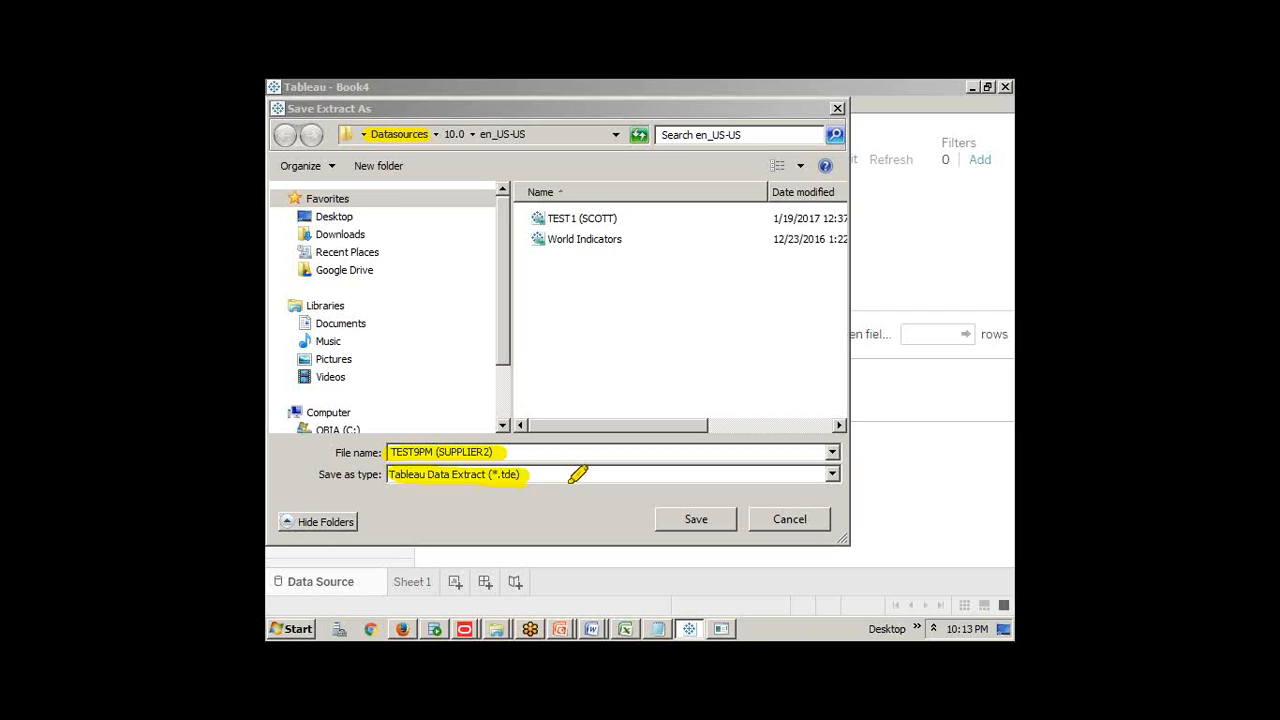
{"action": "left_click", "coordinate": [672, 520]}
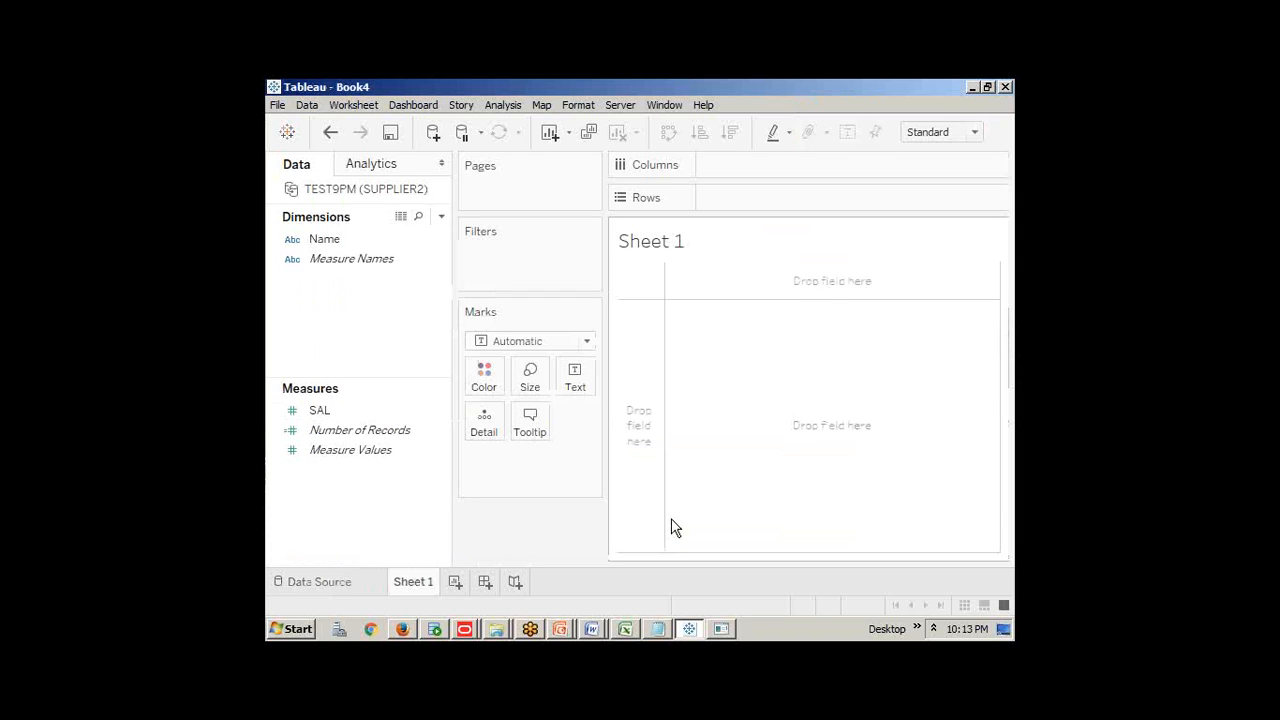
Chart SAL by Name as bars and save the workbook as '9PMExtract Connections'
{"action": "left_click_drag", "start_coordinate": [337, 248], "coordinate": [751, 206]}
{"action": "left_click_drag", "start_coordinate": [323, 411], "coordinate": [731, 169]}
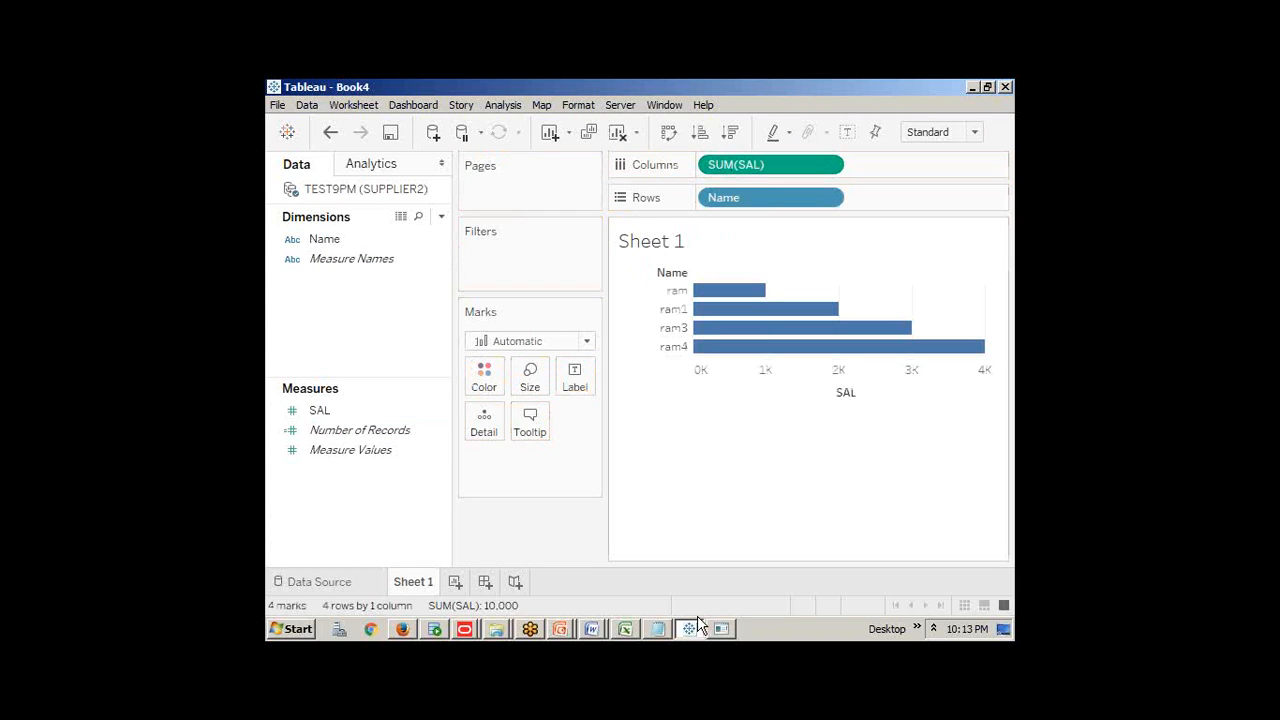
{"action": "left_click", "coordinate": [278, 105]}
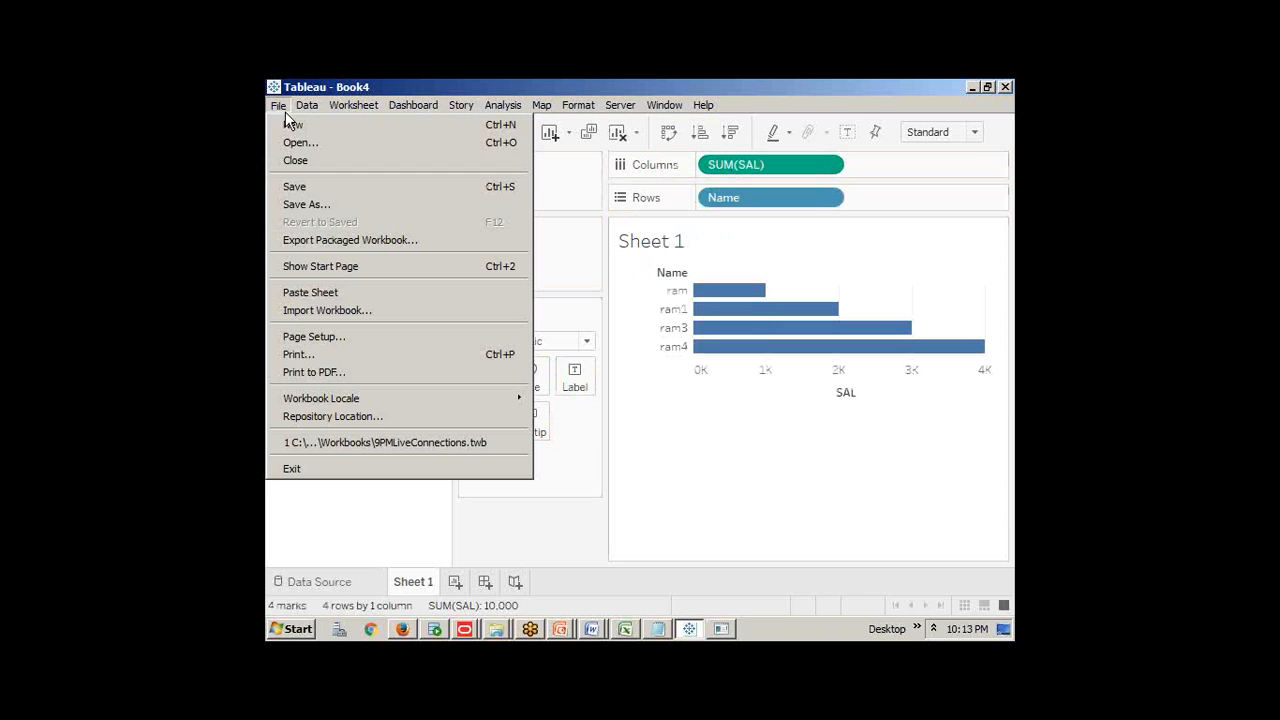
{"action": "left_click", "coordinate": [296, 187]}
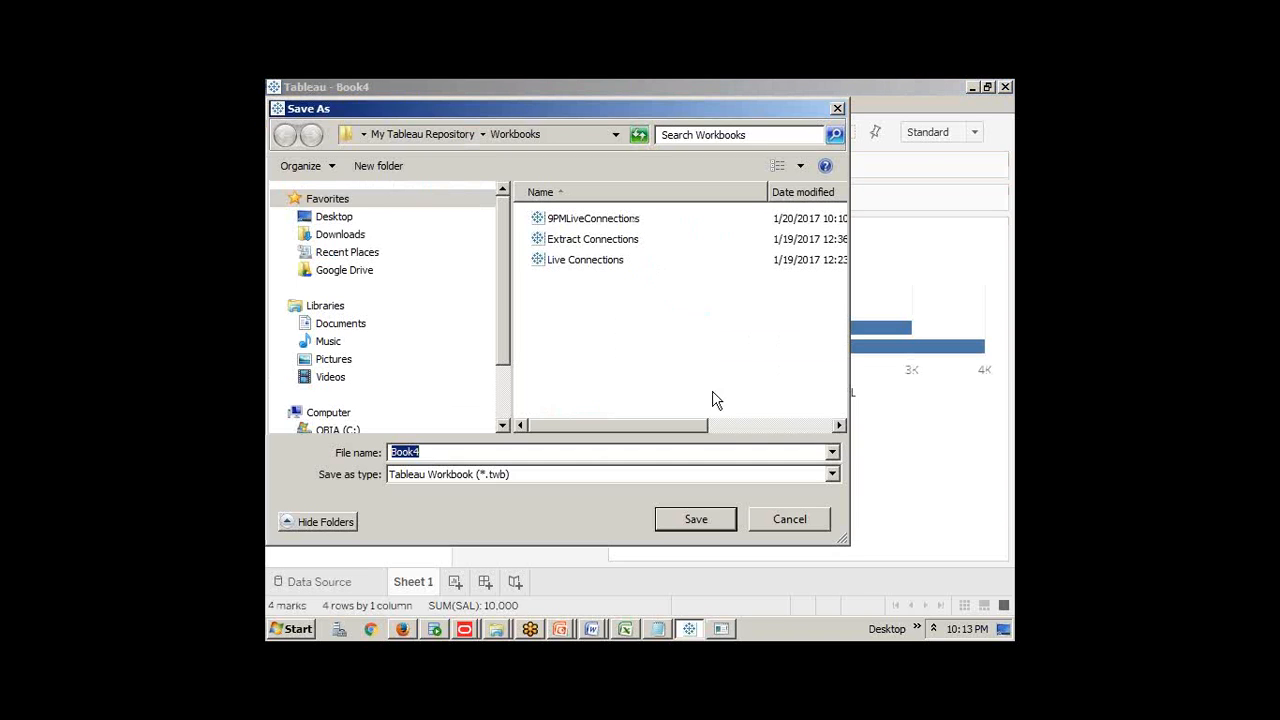
{"action": "left_click", "coordinate": [585, 245]}
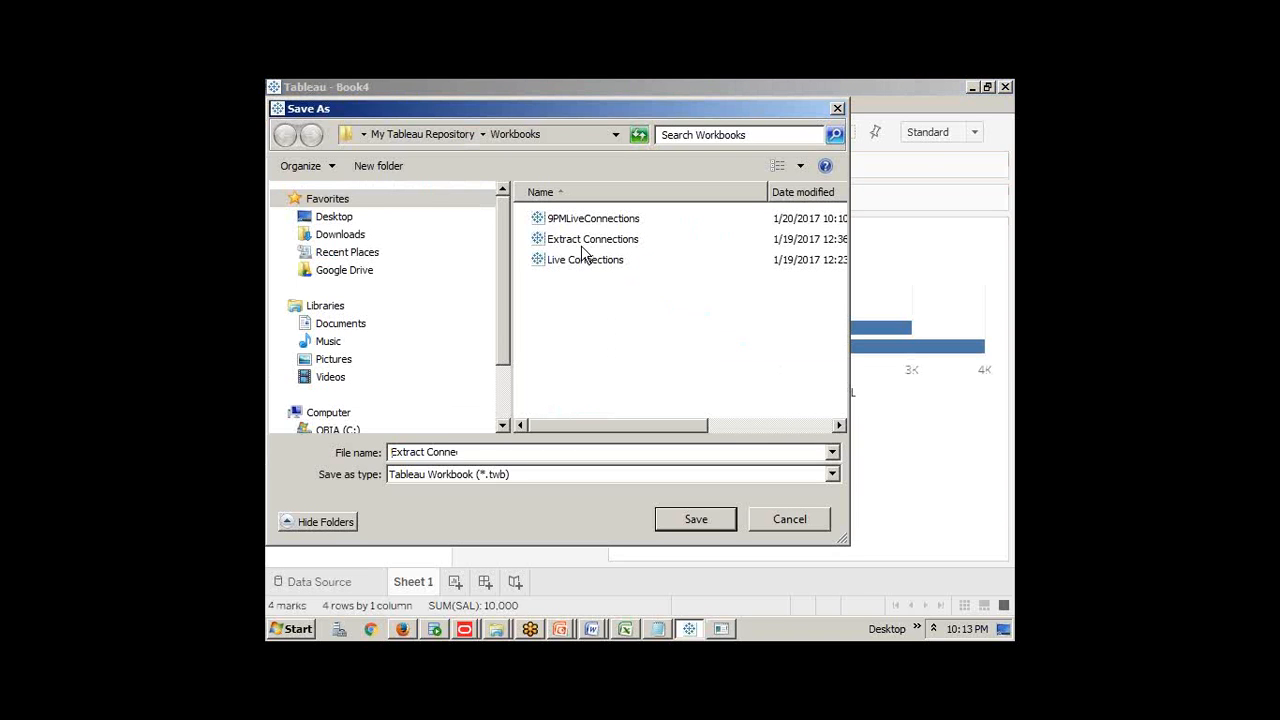
{"action": "left_click", "coordinate": [405, 452]}
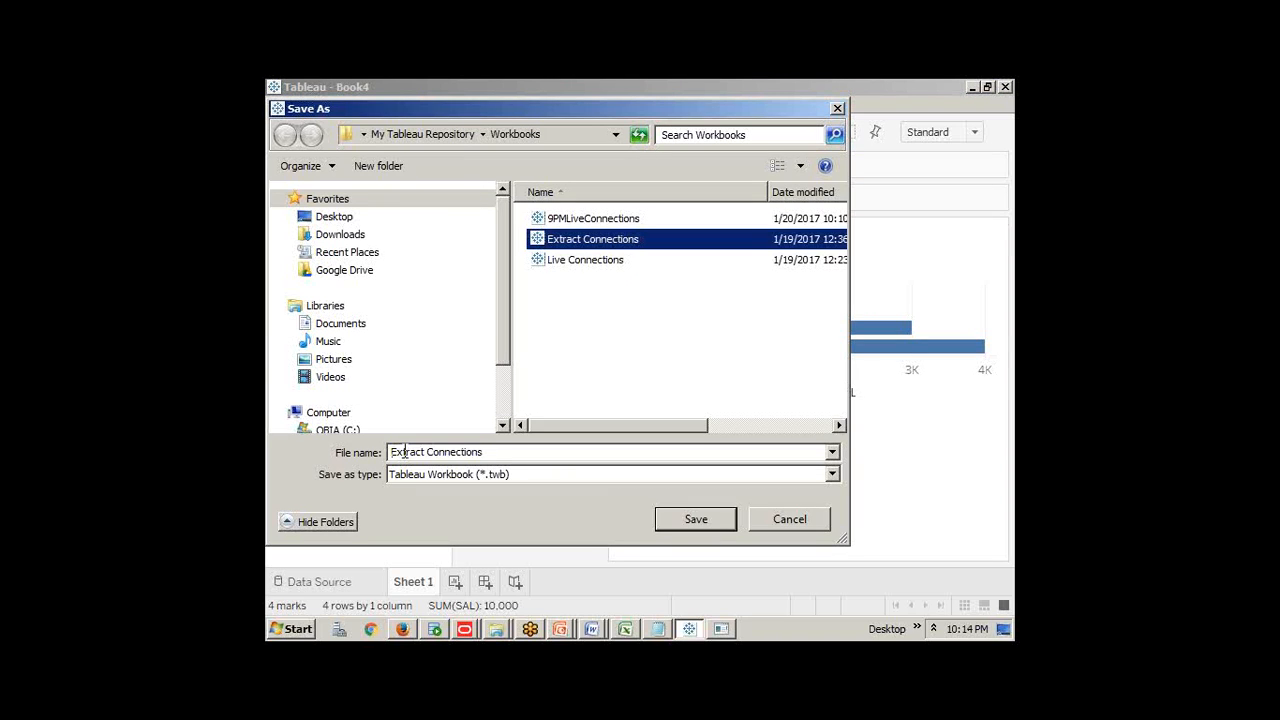
{"action": "type", "text": "9PM"}
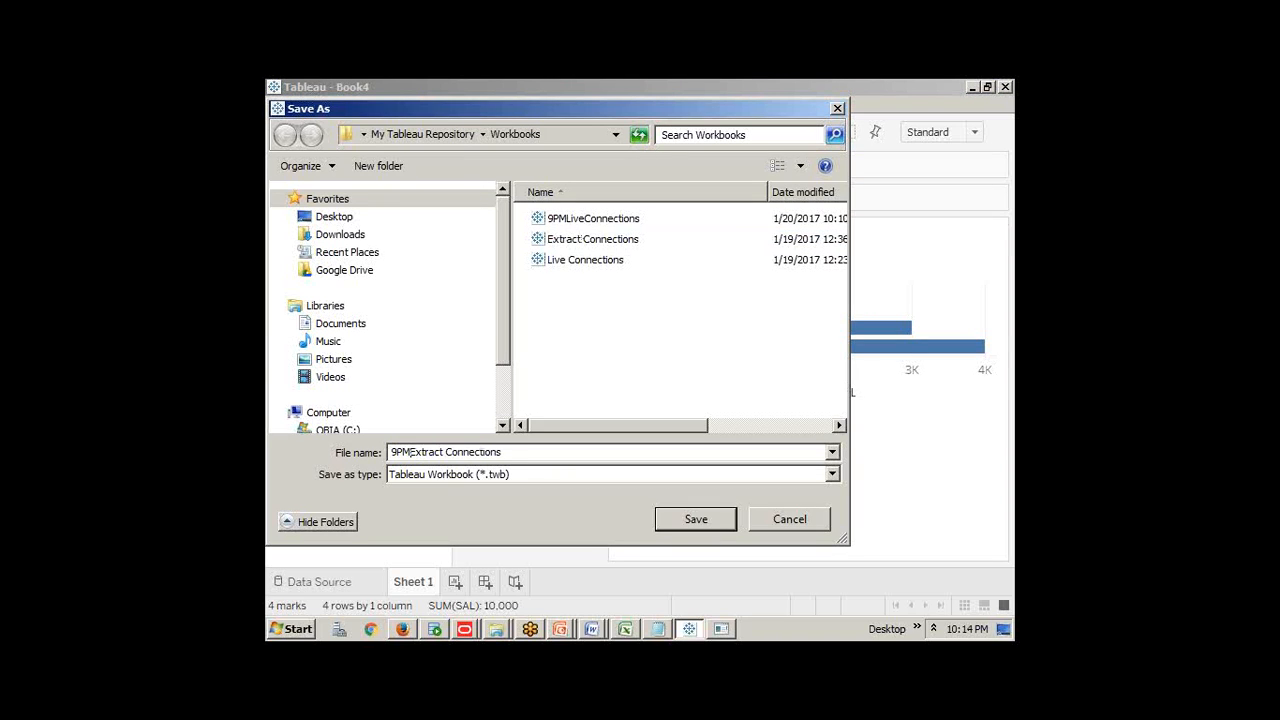
{"action": "key", "text": "Return"}
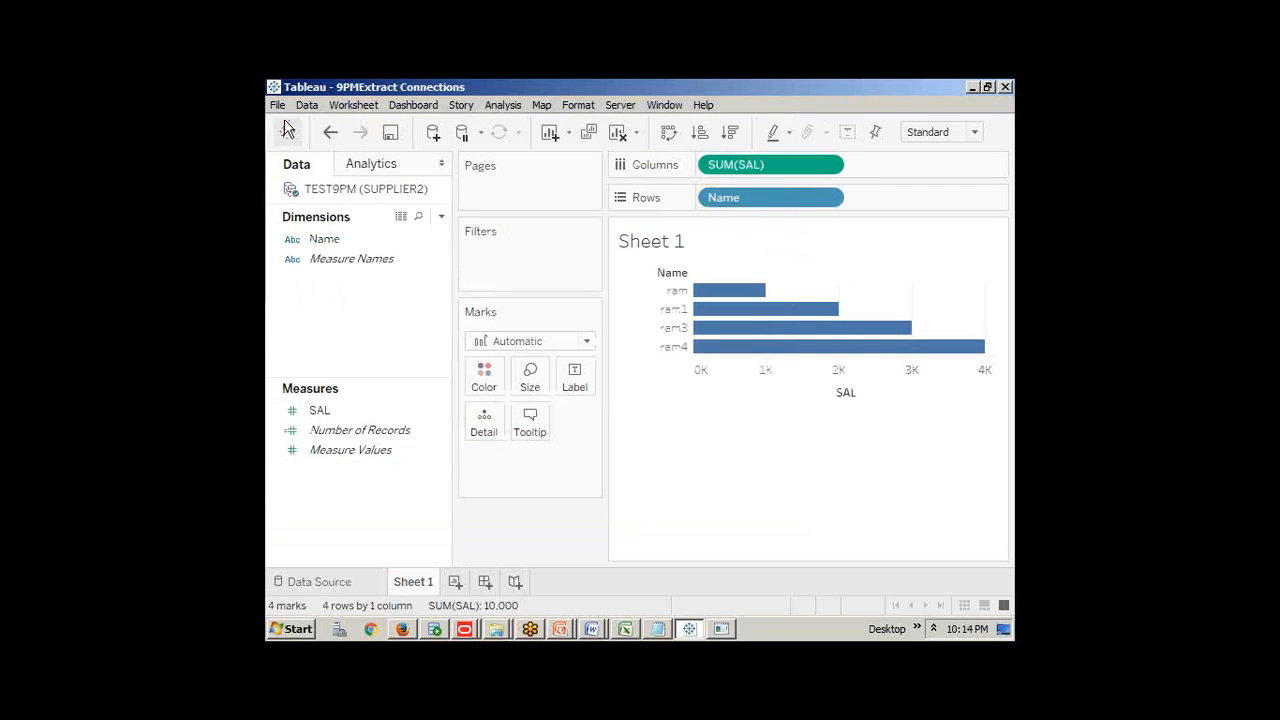
Close the workbook to the start page and switch to SQL Plus
{"action": "left_click", "coordinate": [277, 104]}
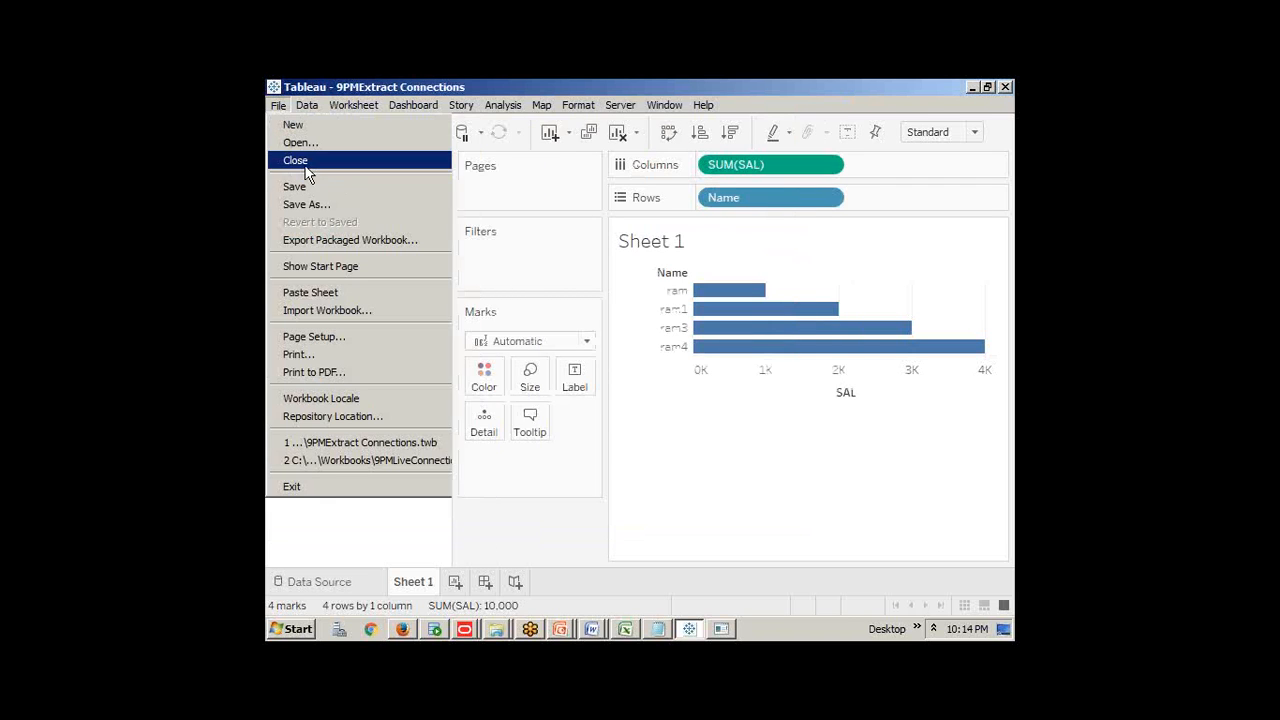
{"action": "left_click", "coordinate": [306, 165]}
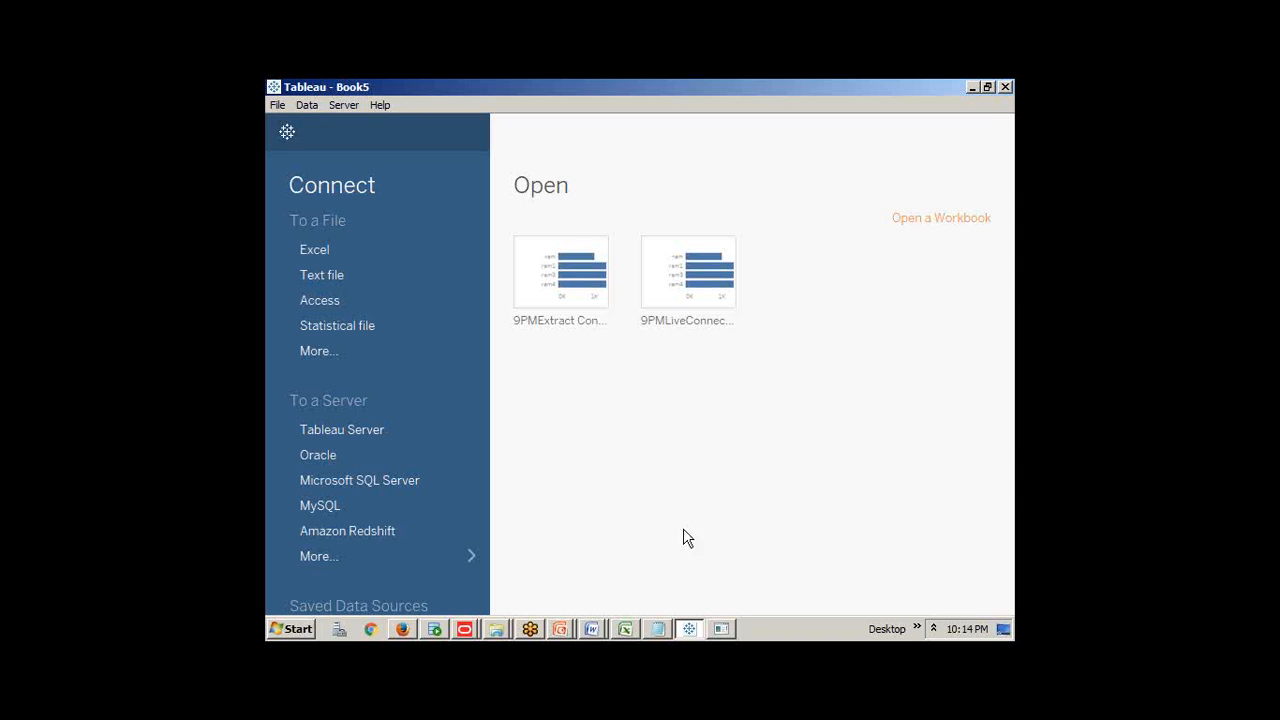
{"action": "left_click", "coordinate": [721, 628]}
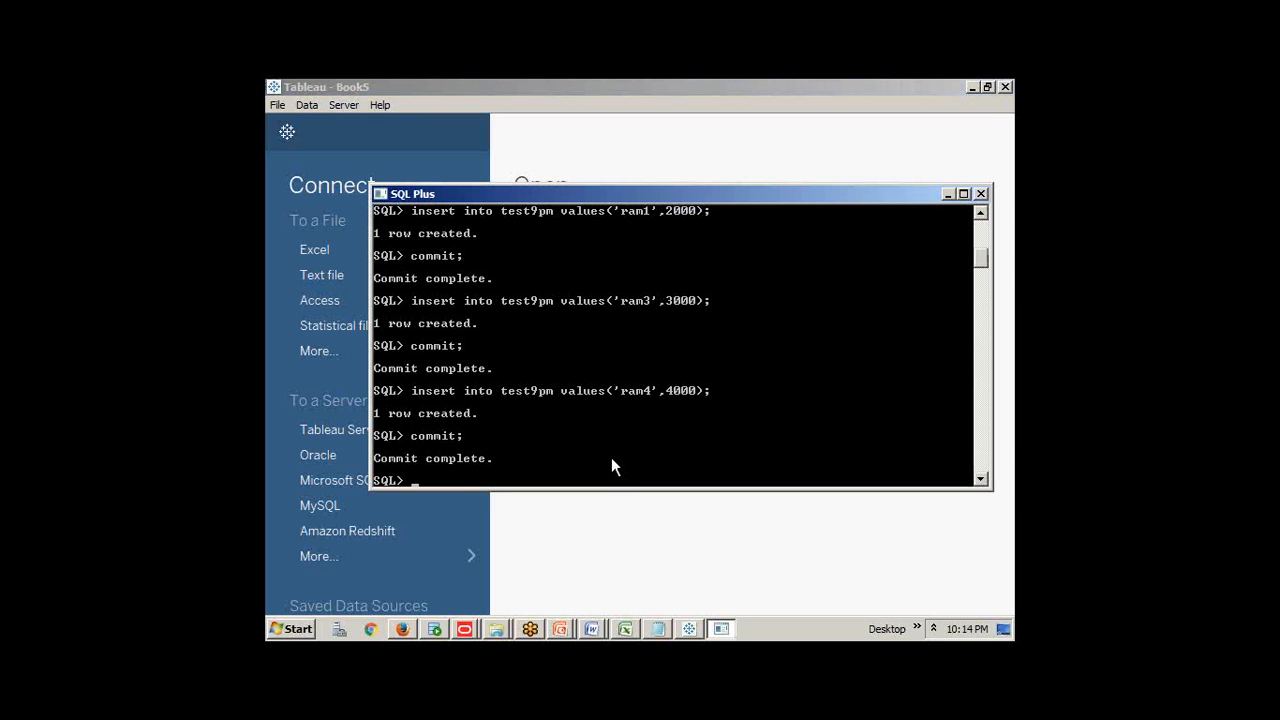
Insert and commit a ram5 row with salary 5000 into test9pm, then return to Tableau
{"action": "key", "text": "Up"}
{"action": "key", "text": "Up"}
{"action": "key", "text": "Left"}
{"action": "key", "text": "Left"}
{"action": "key", "text": "Left"}
{"action": "key", "text": "Left"}
{"action": "key", "text": "Left"}
{"action": "key", "text": "Left"}
{"action": "key", "text": "Left"}
{"action": "key", "text": "Left"}
{"action": "key", "text": "Left"}
{"action": "key", "text": "BackSpace"}
{"action": "type", "text": "5"}
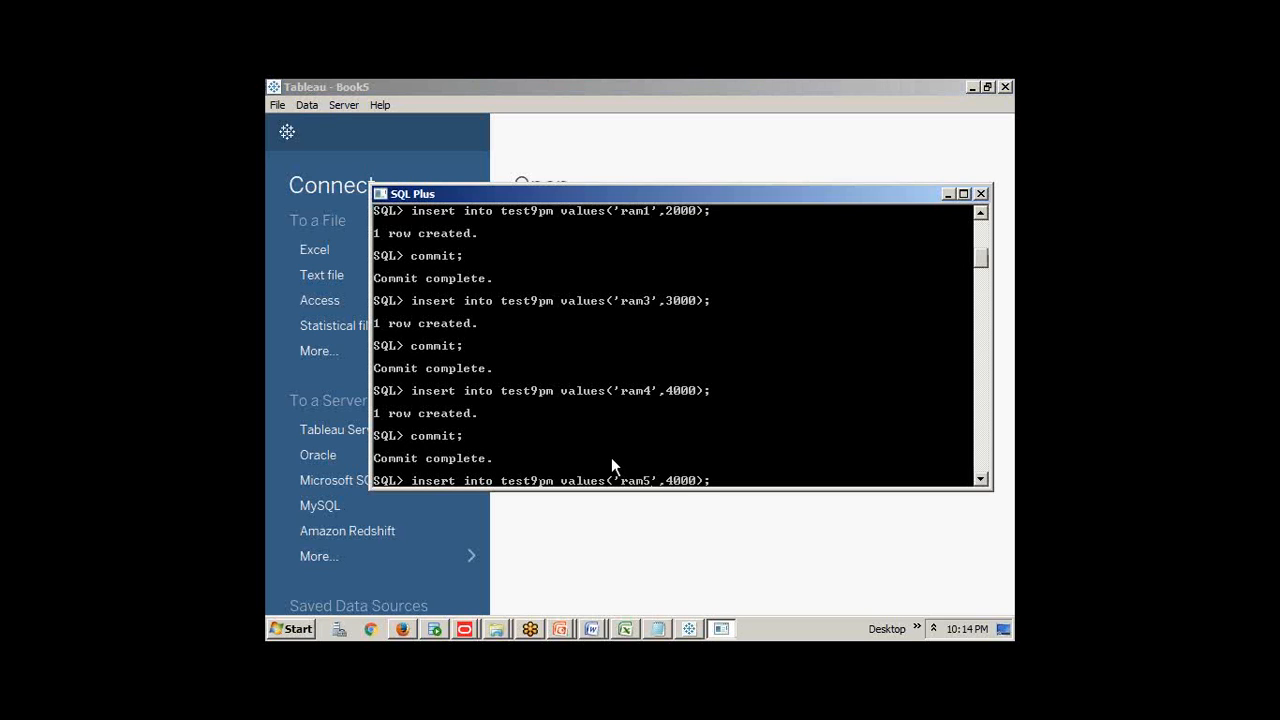
{"action": "key", "text": "BackSpace"}
{"action": "type", "text": "5"}
{"action": "key", "text": "Return"}
{"action": "type", "text": "commit;"}
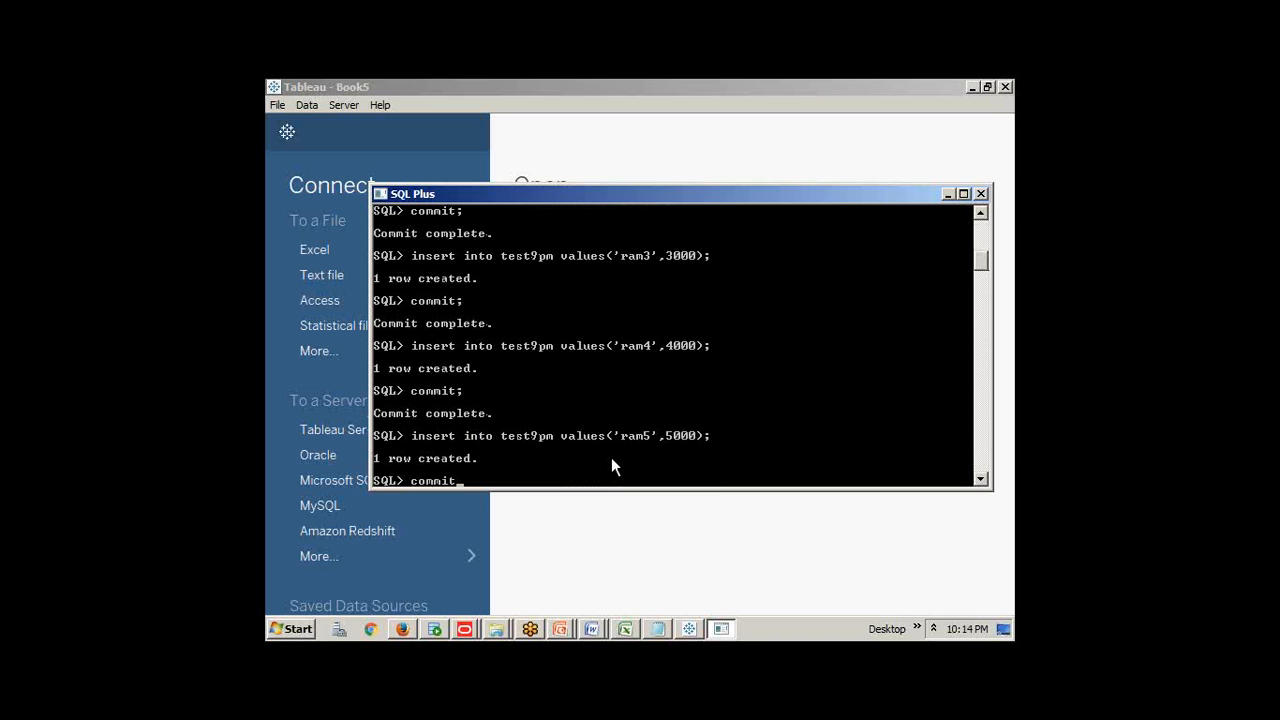
{"action": "key", "text": "Return"}
{"action": "left_click", "coordinate": [640, 548]}
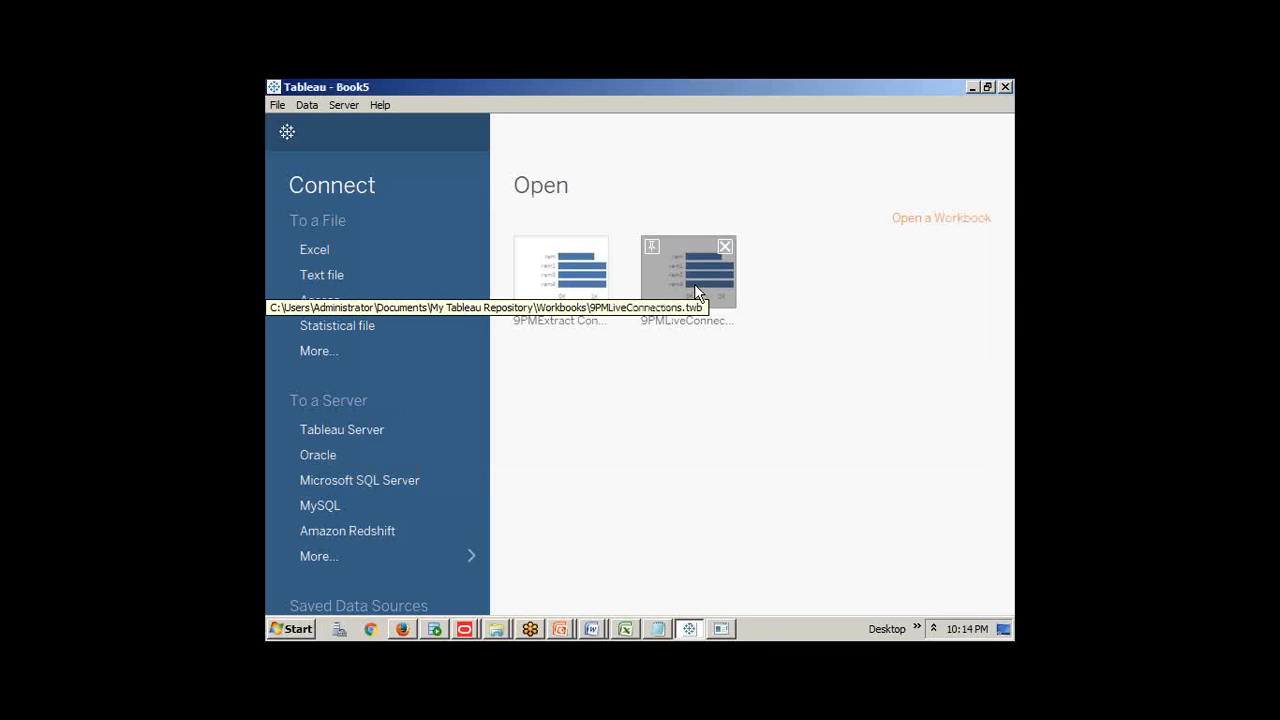
Open the 9PMExtract Connections workbook; its chart still shows four bars without ram5
{"action": "left_click", "coordinate": [561, 280]}
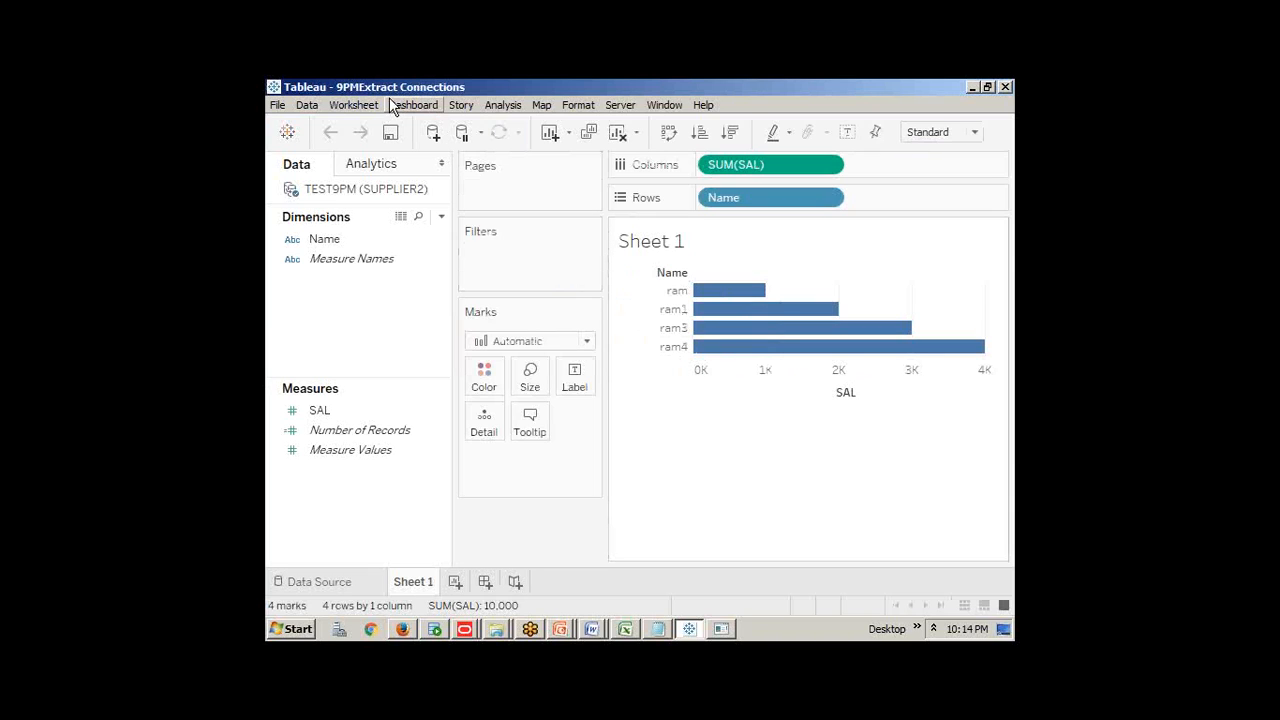
Show the Extract submenu for the TEST9PM data source in the Data pane
{"action": "right_click", "coordinate": [368, 193]}
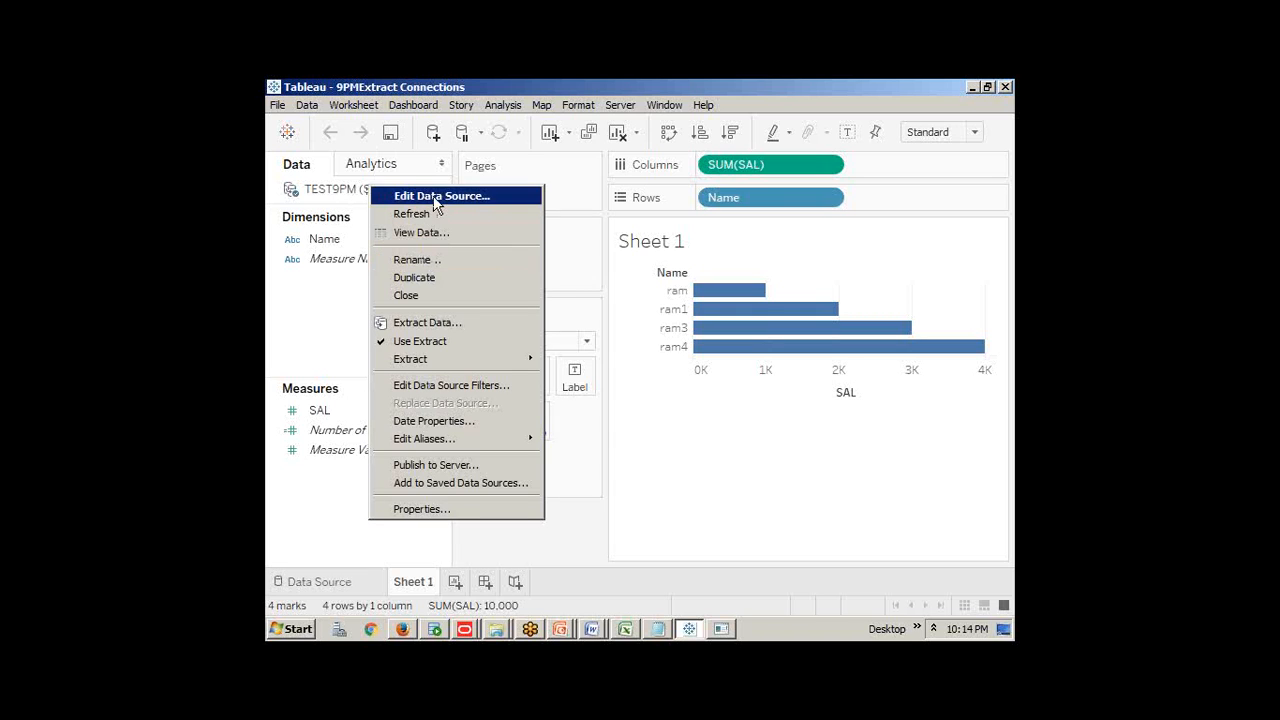
{"action": "mouse_move", "coordinate": [436, 356]}
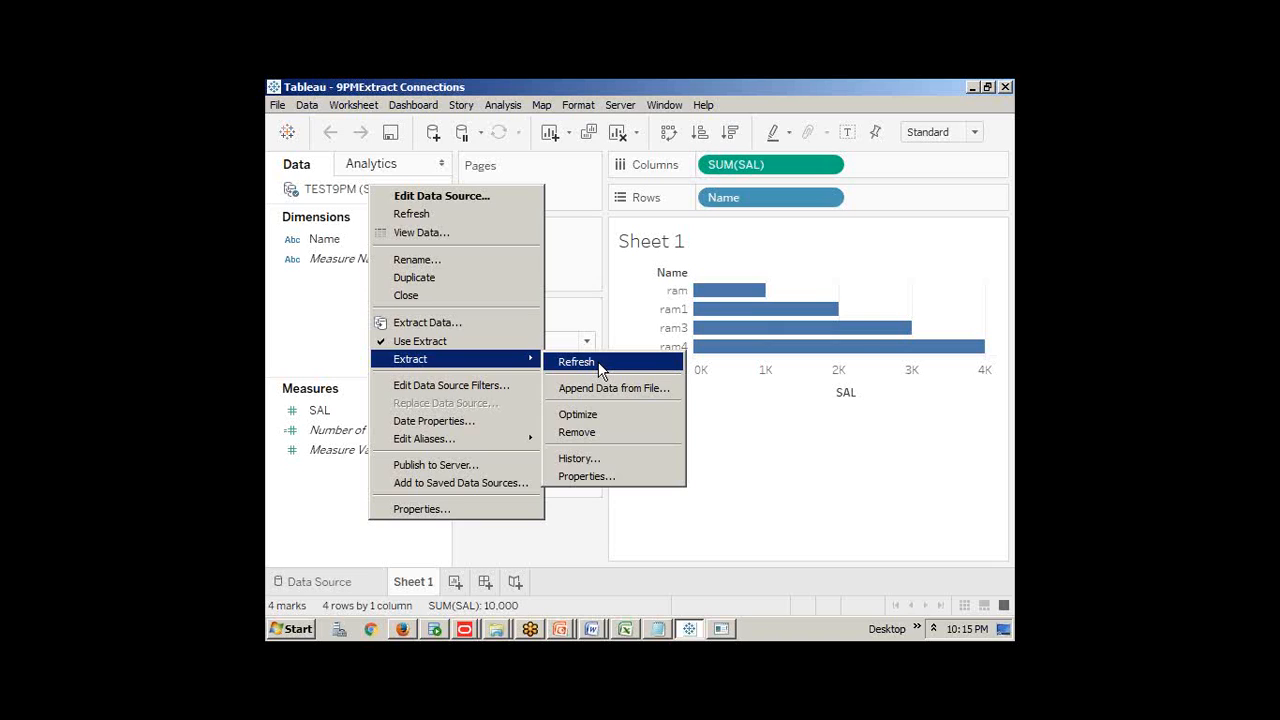
Refresh the TEST9PM extract and confirm, so a ram5 bar appears at 5,000
{"action": "left_click", "coordinate": [598, 364]}
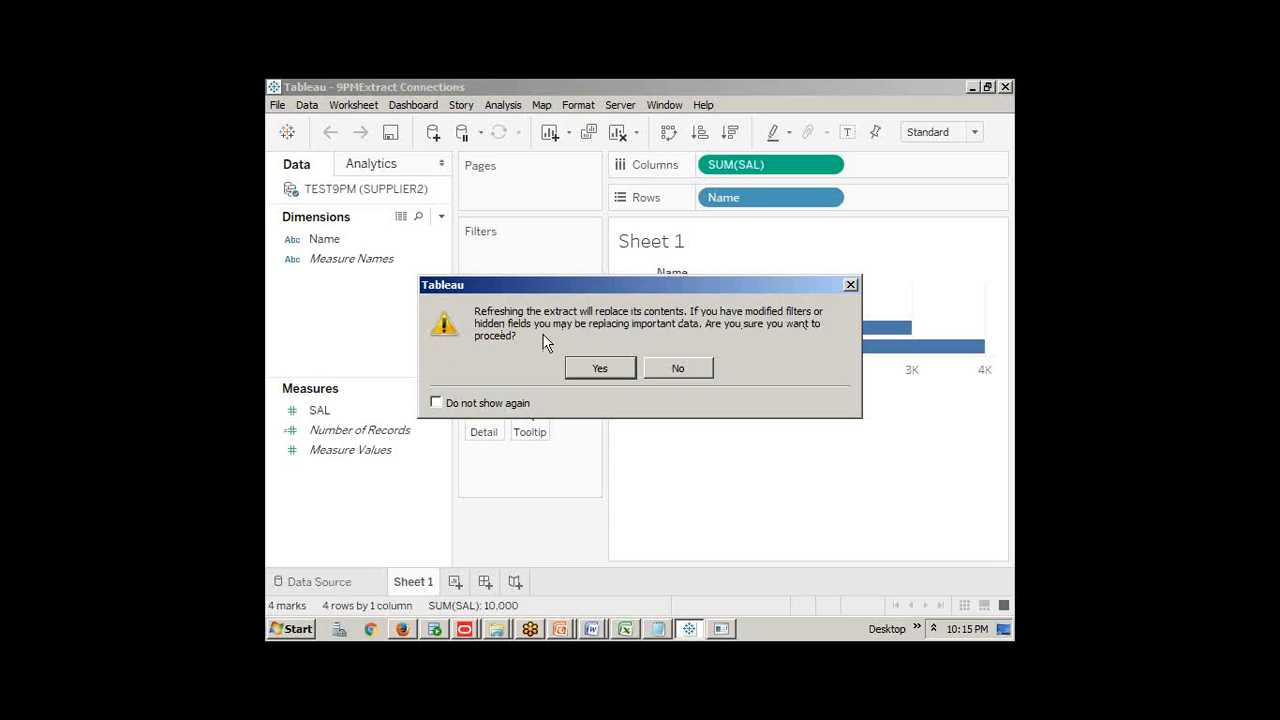
{"action": "left_click", "coordinate": [620, 372]}
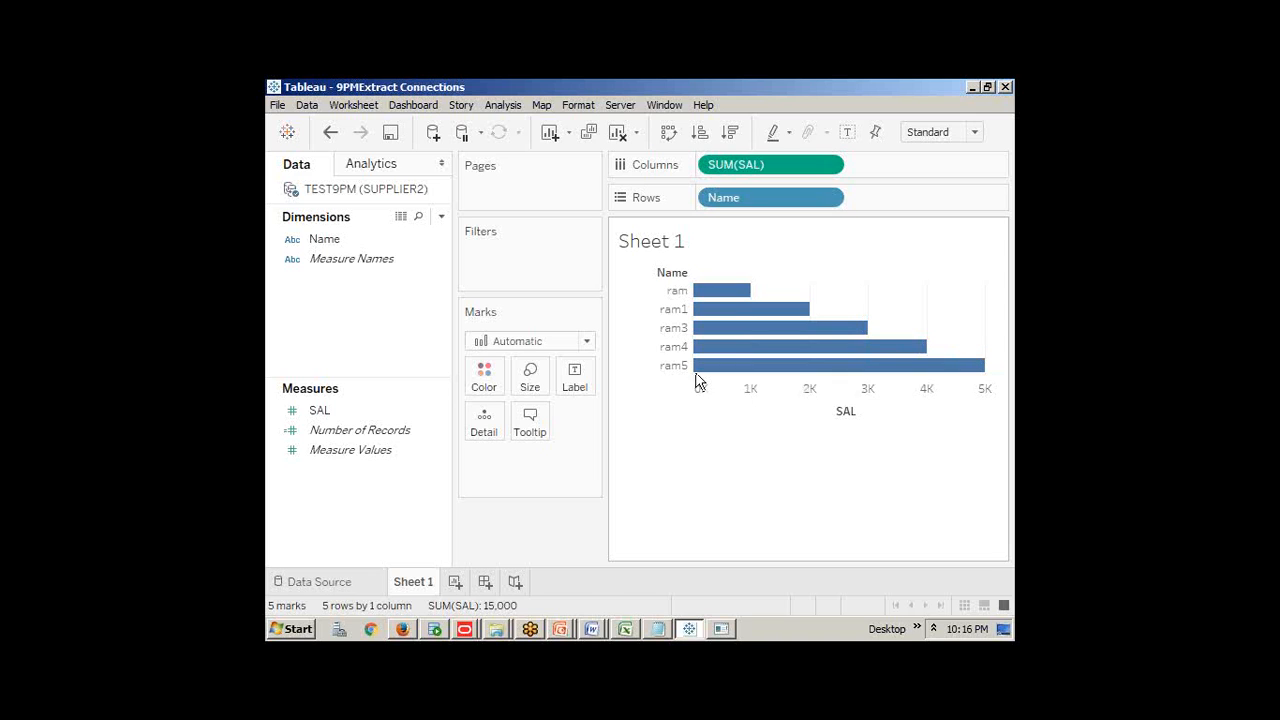
{"action": "left_click", "coordinate": [295, 629]}
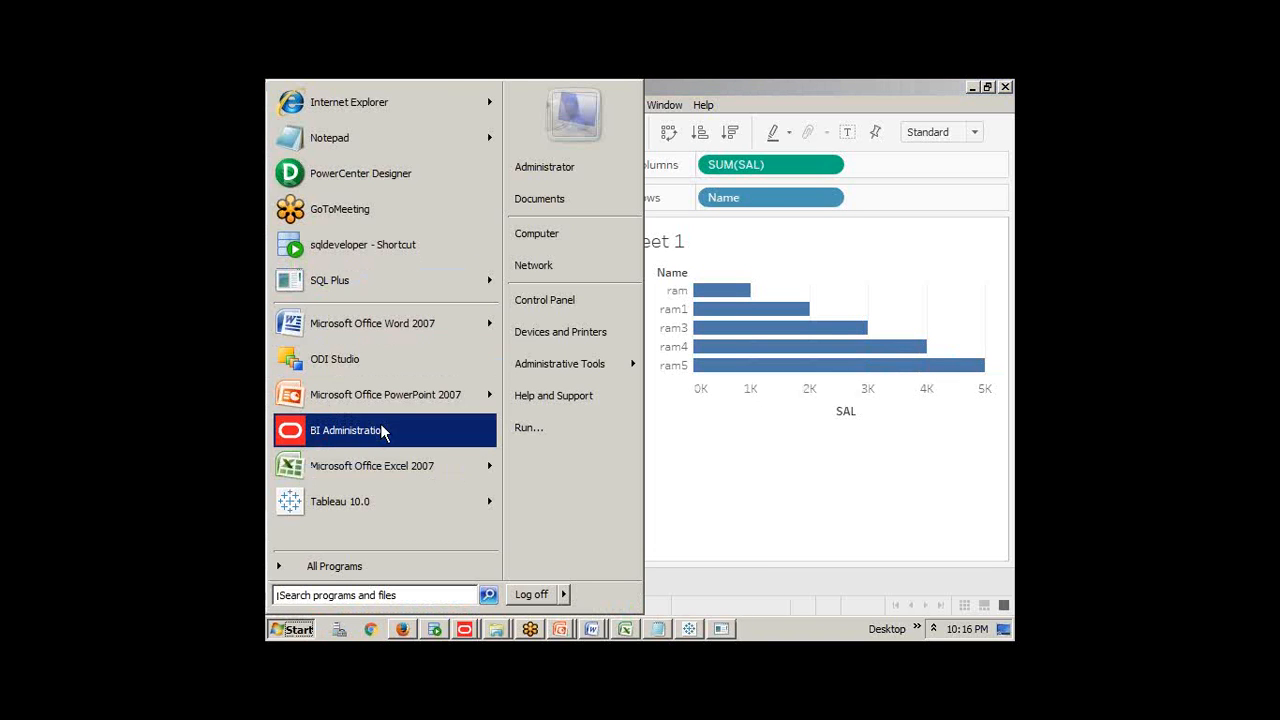
In Document1, delete the pasted picture and start a numbered item 'Develop a report from oracle using live connection'
{"action": "left_click", "coordinate": [591, 628]}
{"action": "left_click", "coordinate": [562, 595]}
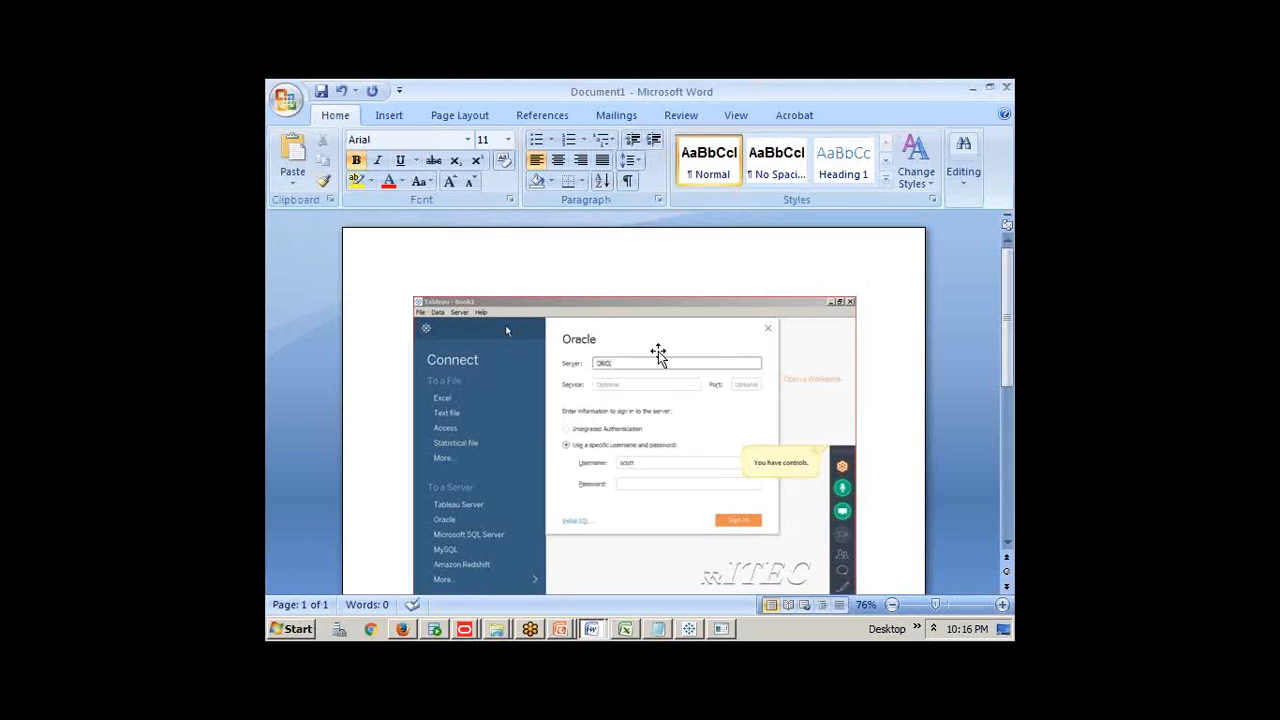
{"action": "left_click", "coordinate": [655, 381]}
{"action": "key", "text": "Delete"}
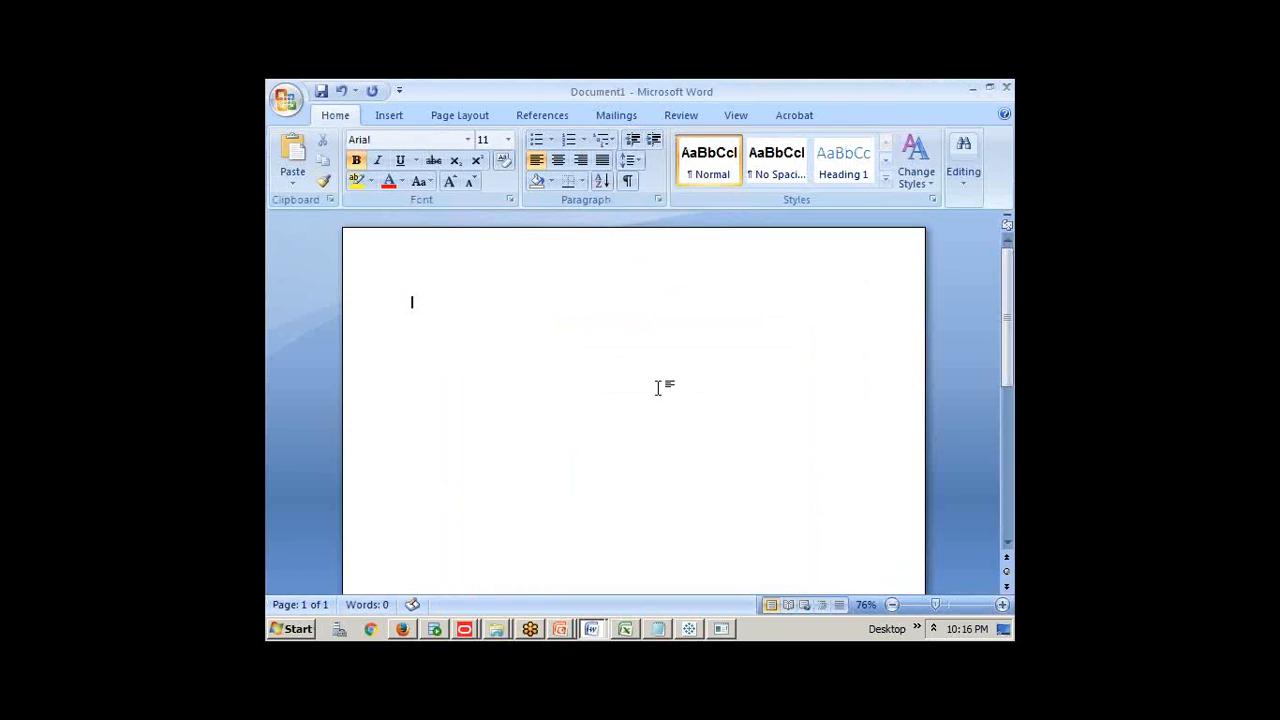
{"action": "left_click", "coordinate": [570, 141]}
{"action": "type", "text": "Develop"}
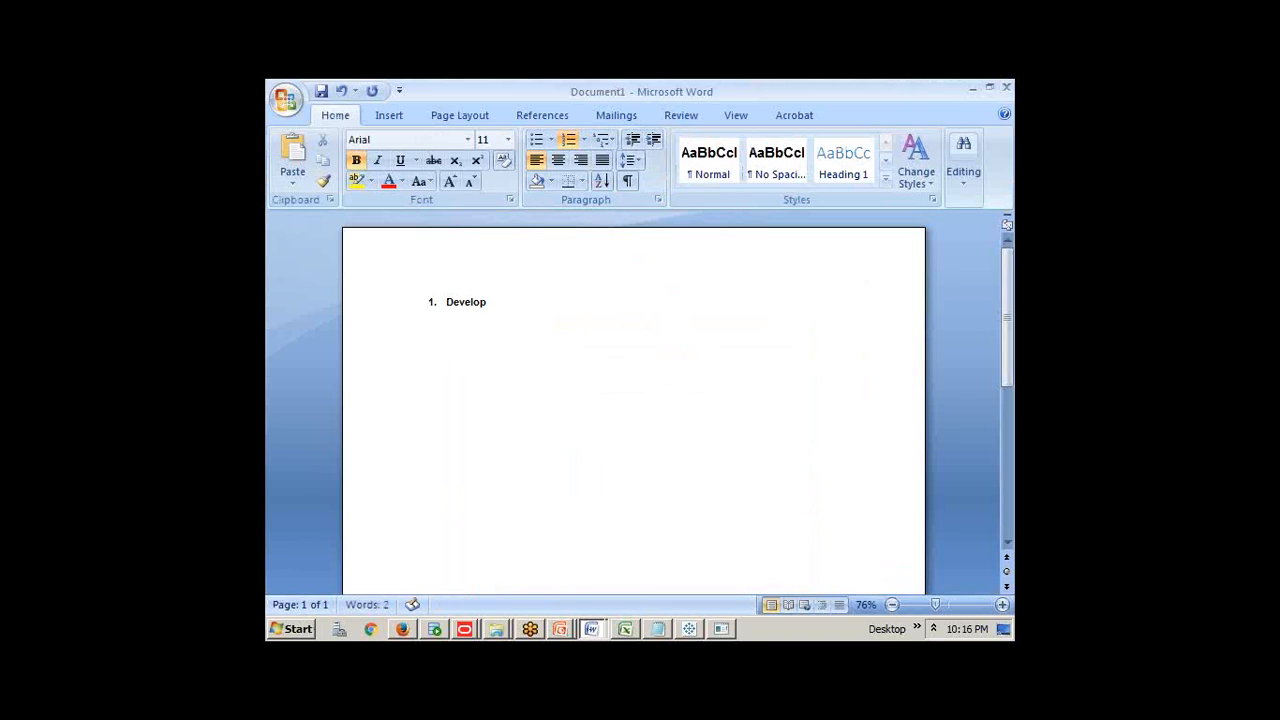
{"action": "type", "text": " a report from live connection"}
{"action": "left_click", "coordinate": [556, 302]}
{"action": "type", "text": "oracle using"}
Add item 2 as a copy of the oracle line with oracle changed to ecxel
{"action": "left_click_drag", "start_coordinate": [702, 302], "coordinate": [446, 309]}
{"action": "key", "text": "ctrl+c"}
{"action": "left_click", "coordinate": [720, 298]}
{"action": "key", "text": "Return"}
{"action": "key", "text": "ctrl+v"}
{"action": "double_click", "coordinate": [572, 315]}
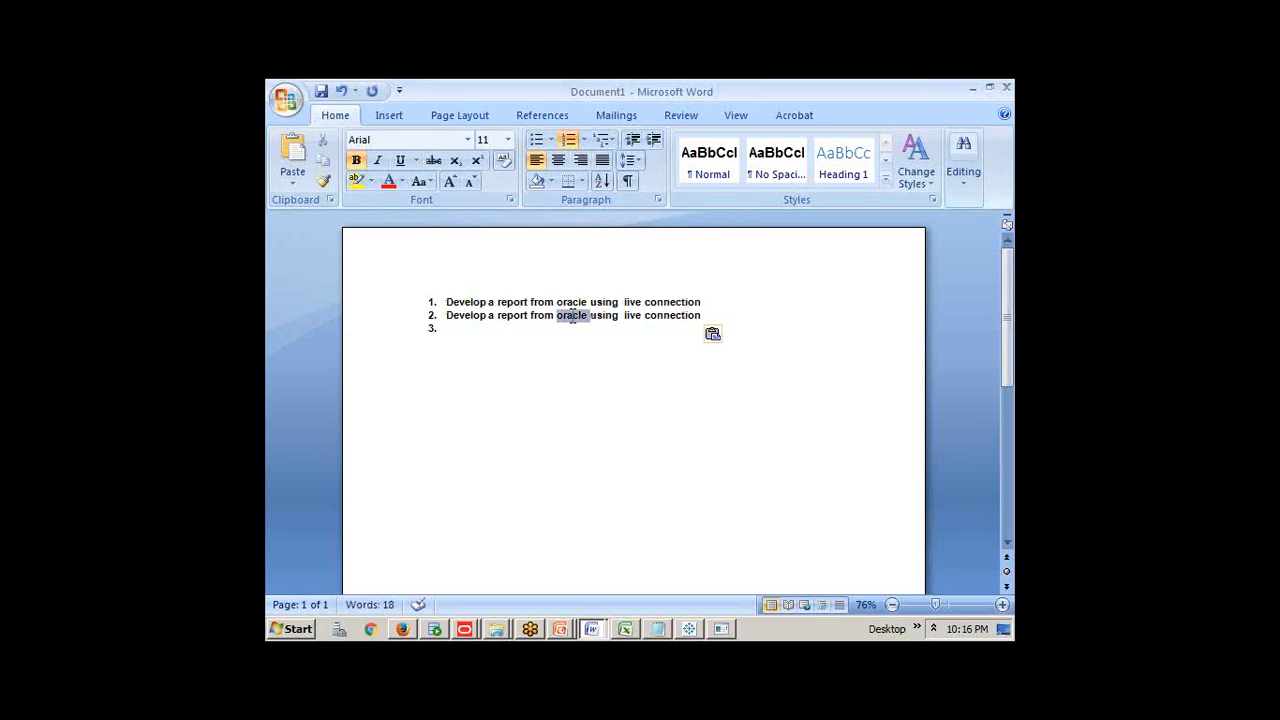
{"action": "type", "text": "ecxel"}
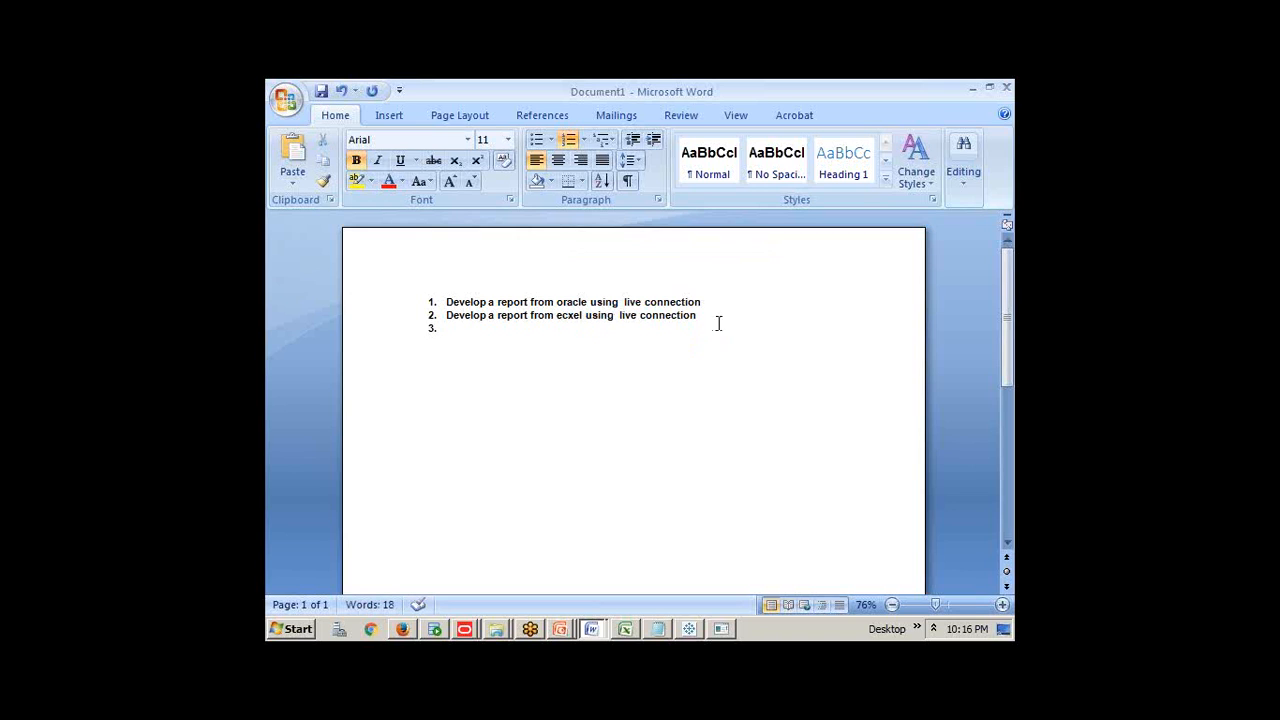
{"action": "key", "text": "End"}
Add item 3 as the same line for test(csv)
{"action": "key", "text": "Return"}
{"action": "key", "text": "ctrl+v"}
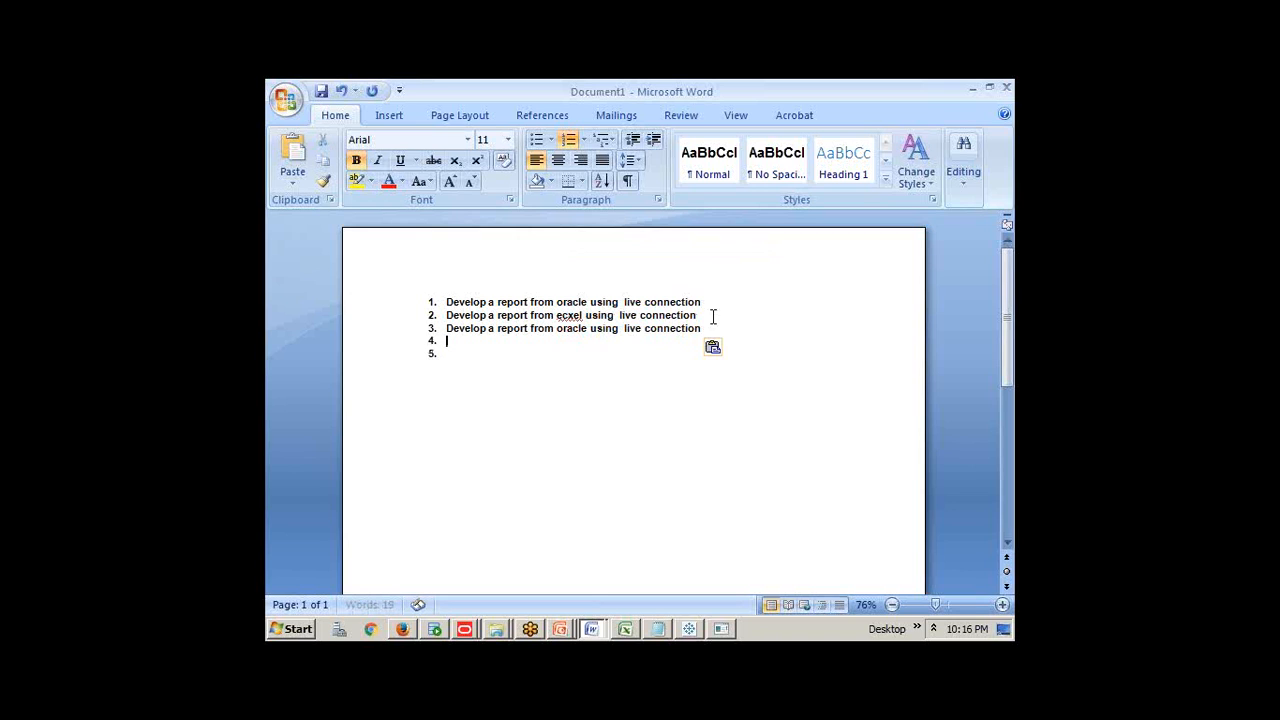
{"action": "double_click", "coordinate": [575, 330]}
{"action": "type", "text": "testc(csv"}
{"action": "key", "text": "Right"}
{"action": "type", "text": "sv)"}
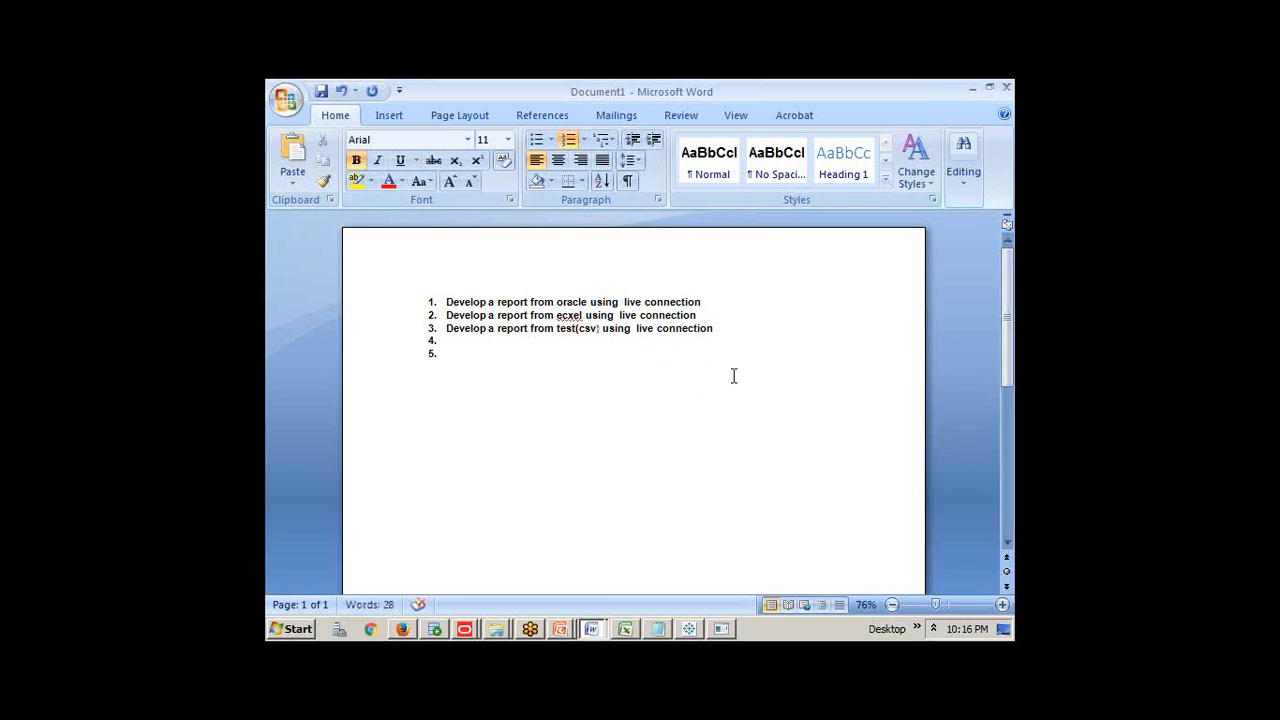
{"action": "left_click_drag", "start_coordinate": [712, 329], "coordinate": [447, 302]}
{"action": "key", "text": "ctrl+c"}
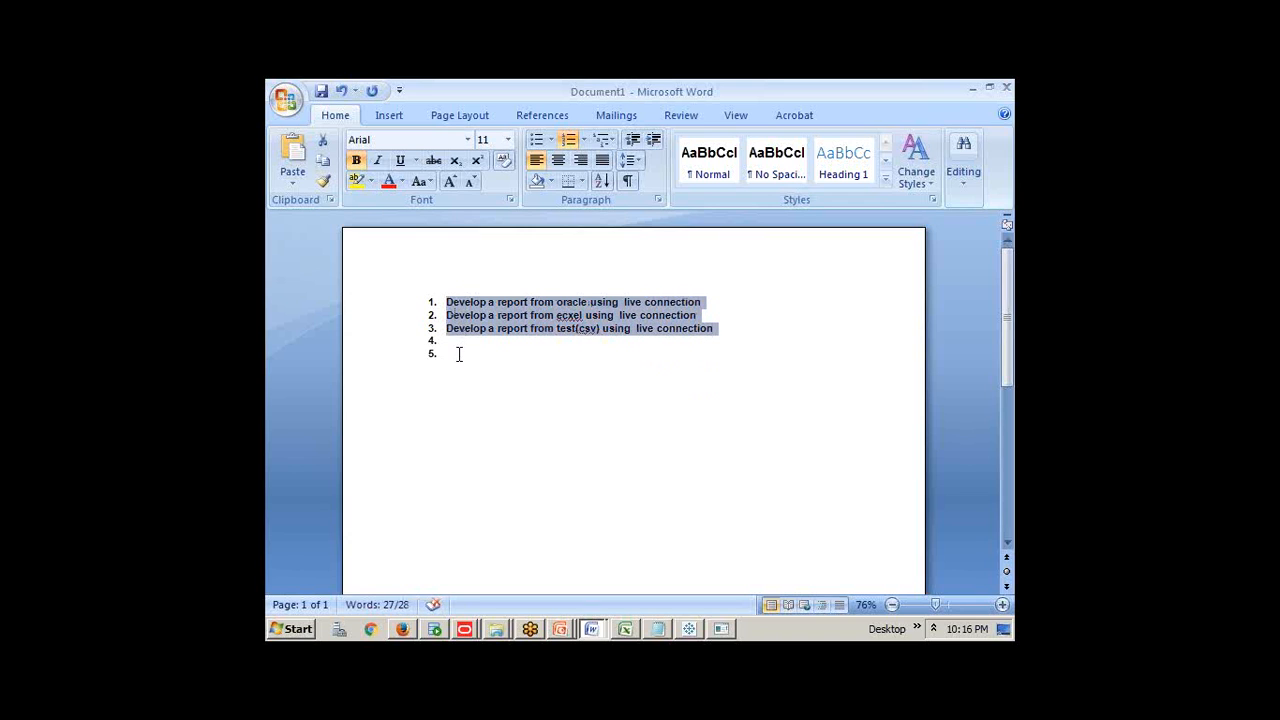
Paste the three reports as new items and change 'live' to 'Extract(alldata)'
{"action": "left_click", "coordinate": [459, 354]}
{"action": "key", "text": "ctrl+v"}
{"action": "double_click", "coordinate": [628, 353]}
{"action": "type", "text": "Extract(alldata"}
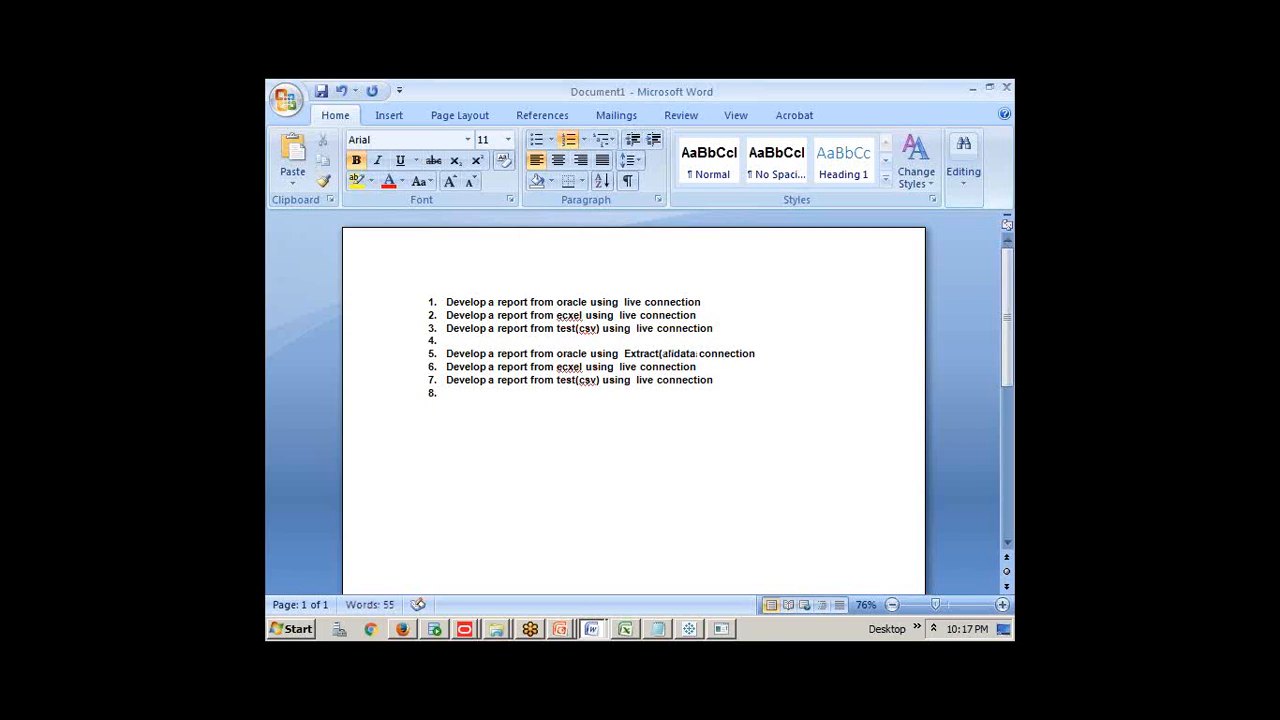
{"action": "type", "text": ")"}
{"action": "left_click_drag", "start_coordinate": [624, 353], "coordinate": [706, 362]}
{"action": "key", "text": "ctrl+c"}
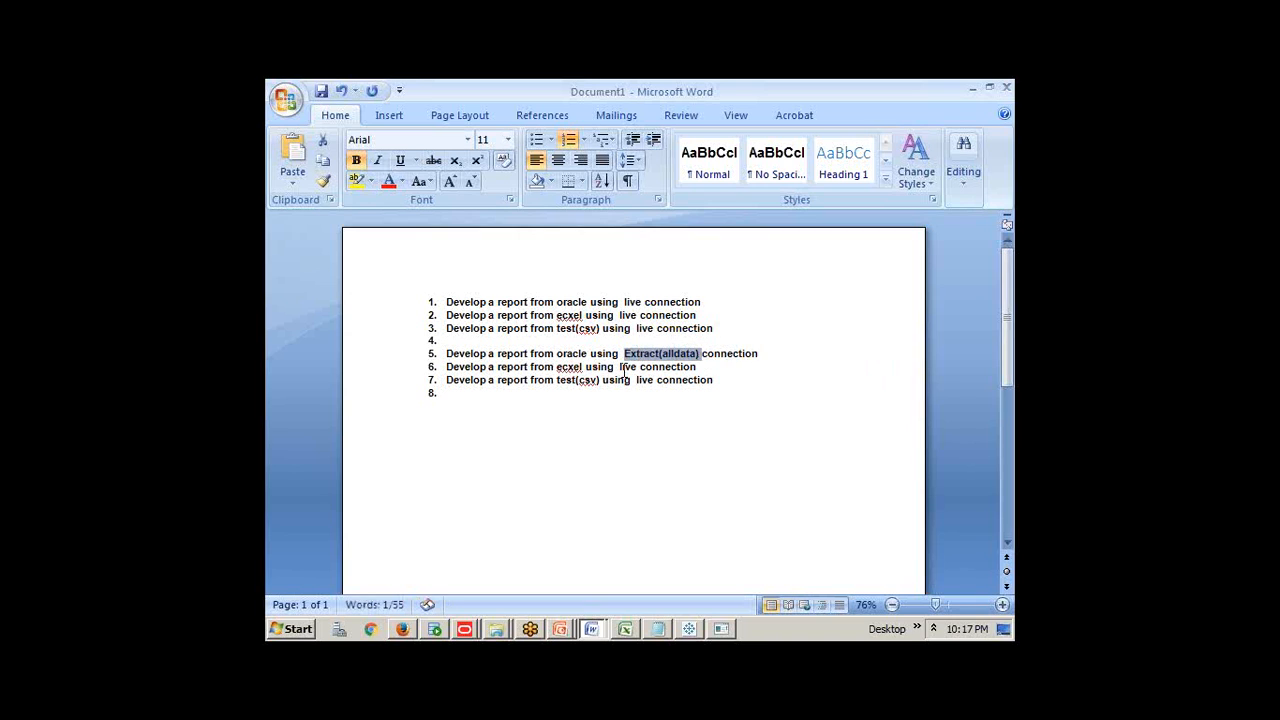
{"action": "left_click_drag", "start_coordinate": [619, 367], "coordinate": [660, 381]}
{"action": "key", "text": "ctrl+v"}
{"action": "key", "text": "ctrl+v"}
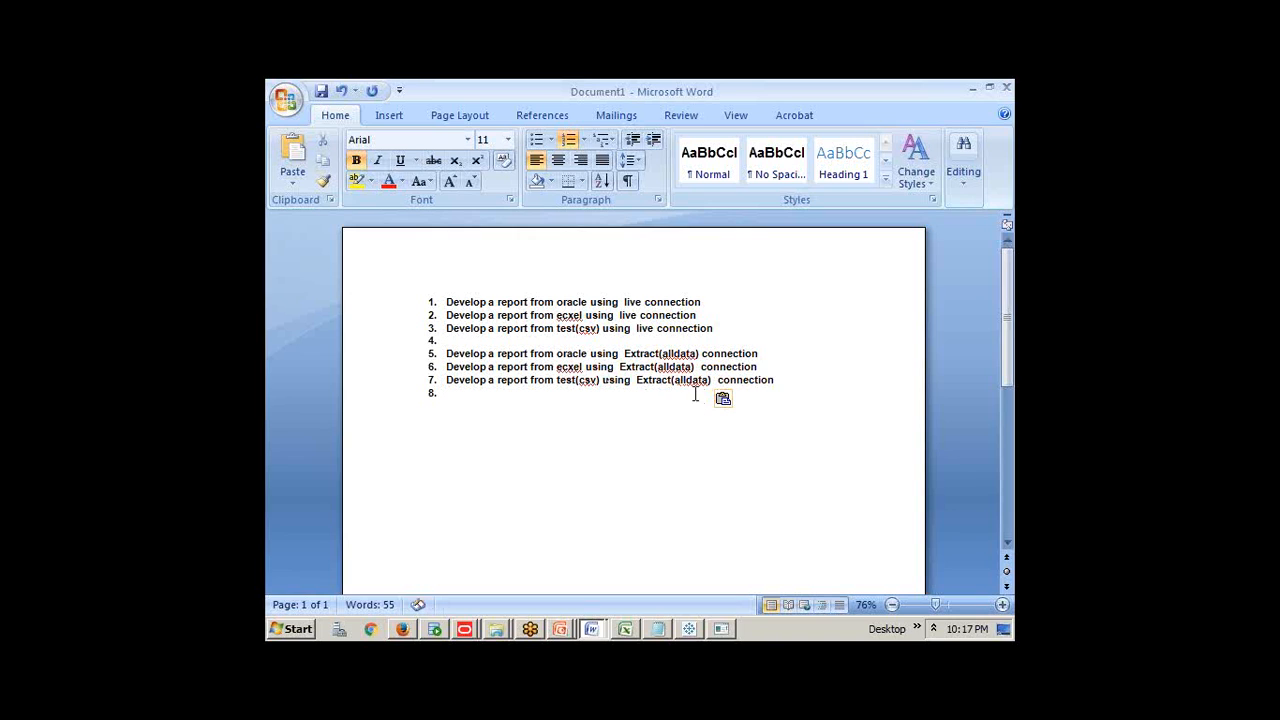
{"action": "left_click", "coordinate": [780, 384]}
{"action": "key", "text": "Return"}
{"action": "key", "text": "Return"}
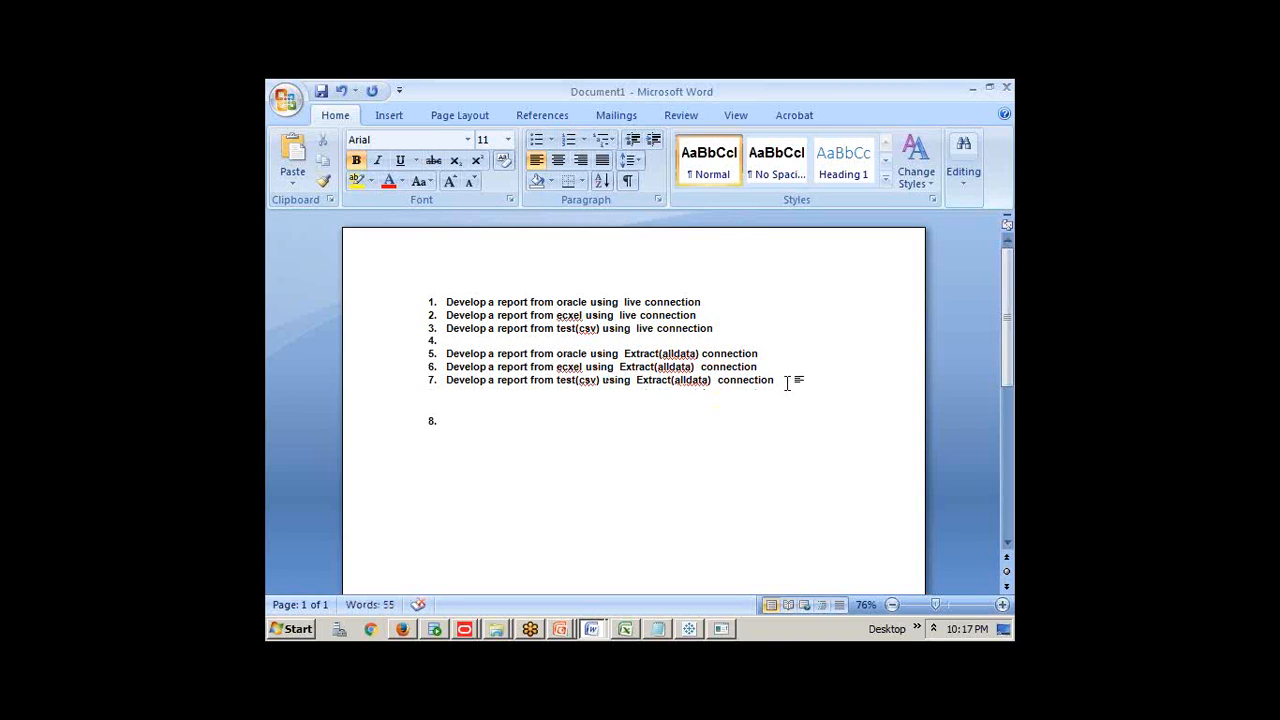
{"action": "left_click", "coordinate": [495, 421]}
{"action": "key", "text": "ctrl+v"}
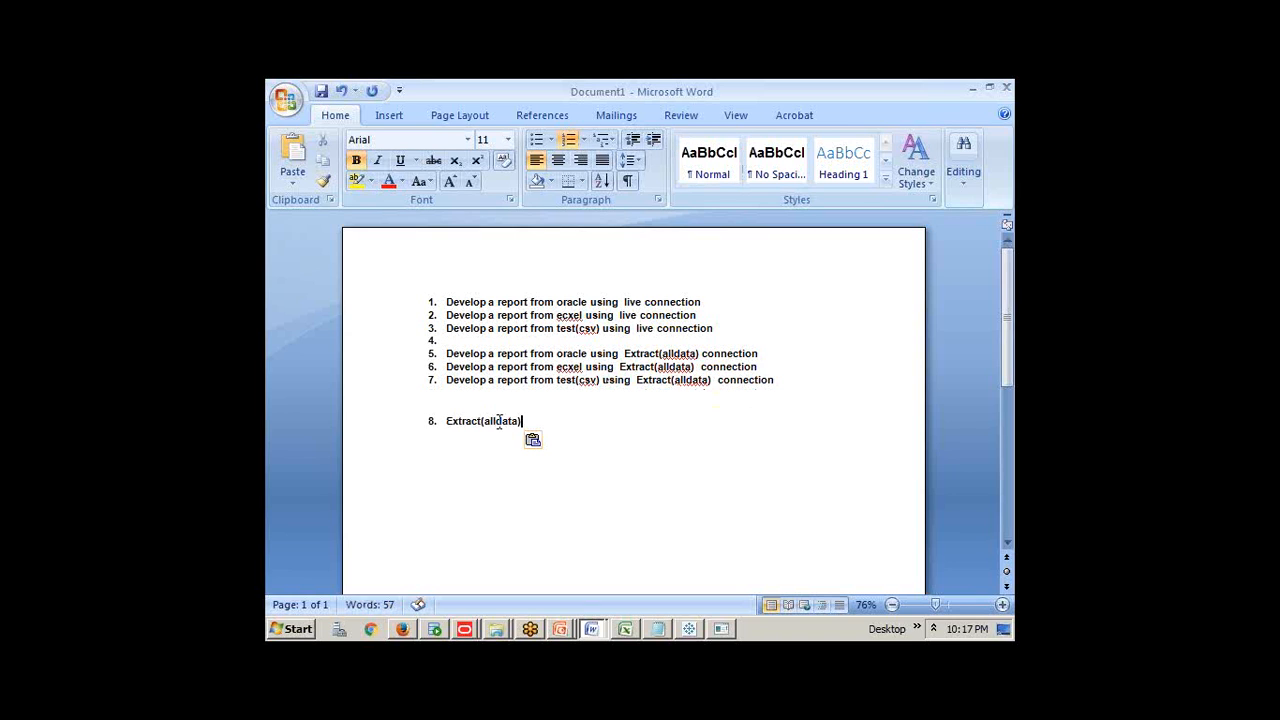
Paste another copy of the three reports and change alldata to 'some data' in each
{"action": "left_click_drag", "start_coordinate": [779, 380], "coordinate": [449, 352]}
{"action": "key", "text": "ctrl+c"}
{"action": "left_click_drag", "start_coordinate": [522, 421], "coordinate": [454, 418]}
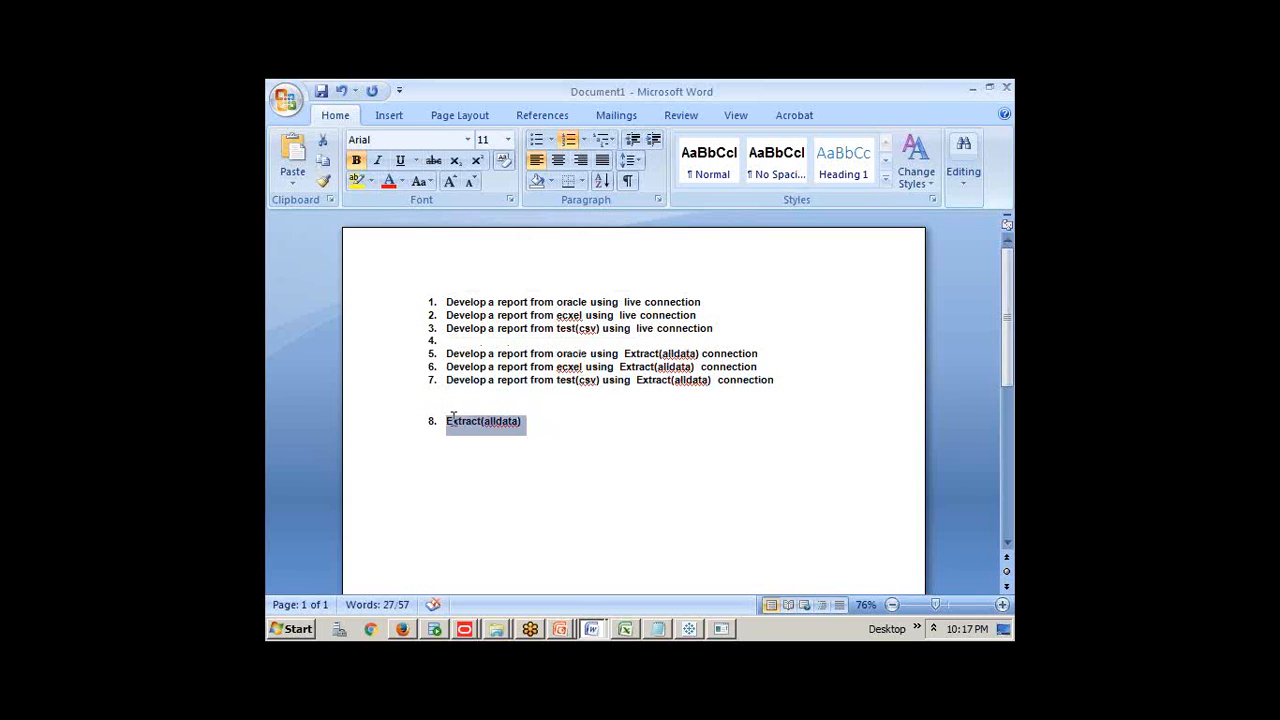
{"action": "key", "text": "ctrl+v"}
{"action": "left_click", "coordinate": [672, 421]}
{"action": "key", "text": "BackSpace"}
{"action": "key", "text": "BackSpace"}
{"action": "key", "text": "BackSpace"}
{"action": "type", "text": "some"}
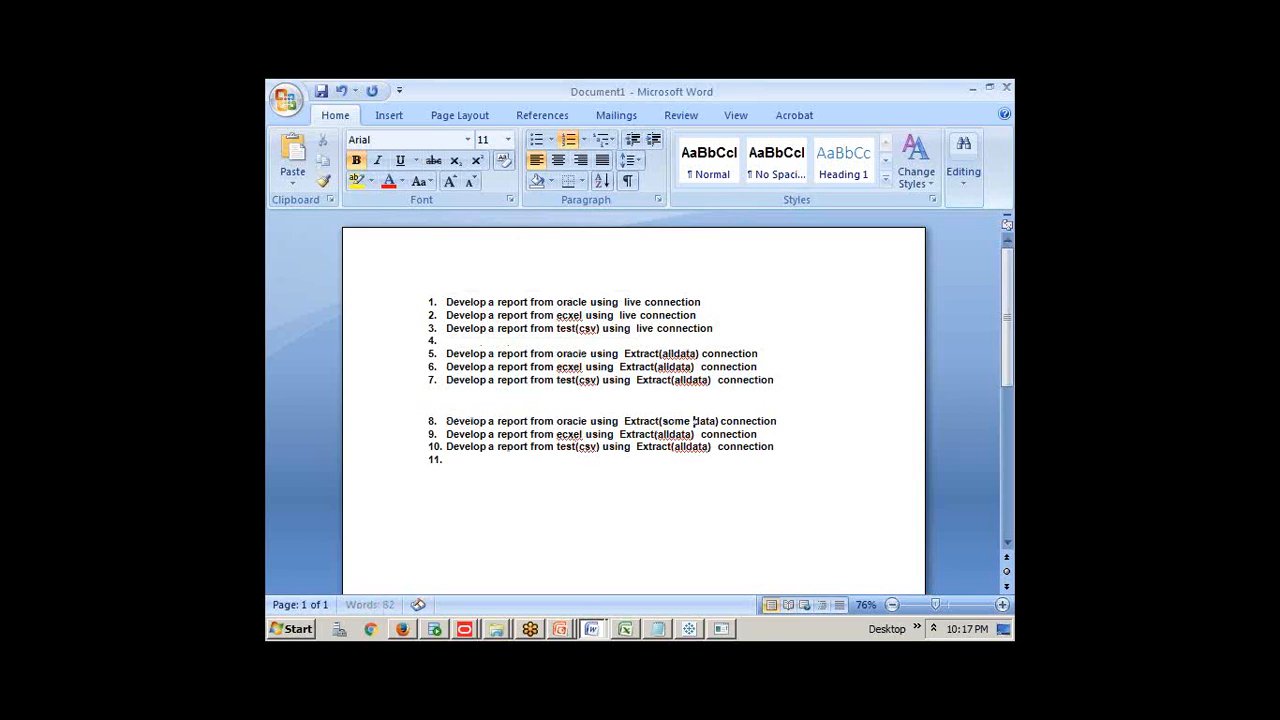
{"action": "left_click", "coordinate": [668, 434]}
{"action": "key", "text": "BackSpace"}
{"action": "key", "text": "BackSpace"}
{"action": "key", "text": "BackSpace"}
{"action": "type", "text": "som"}
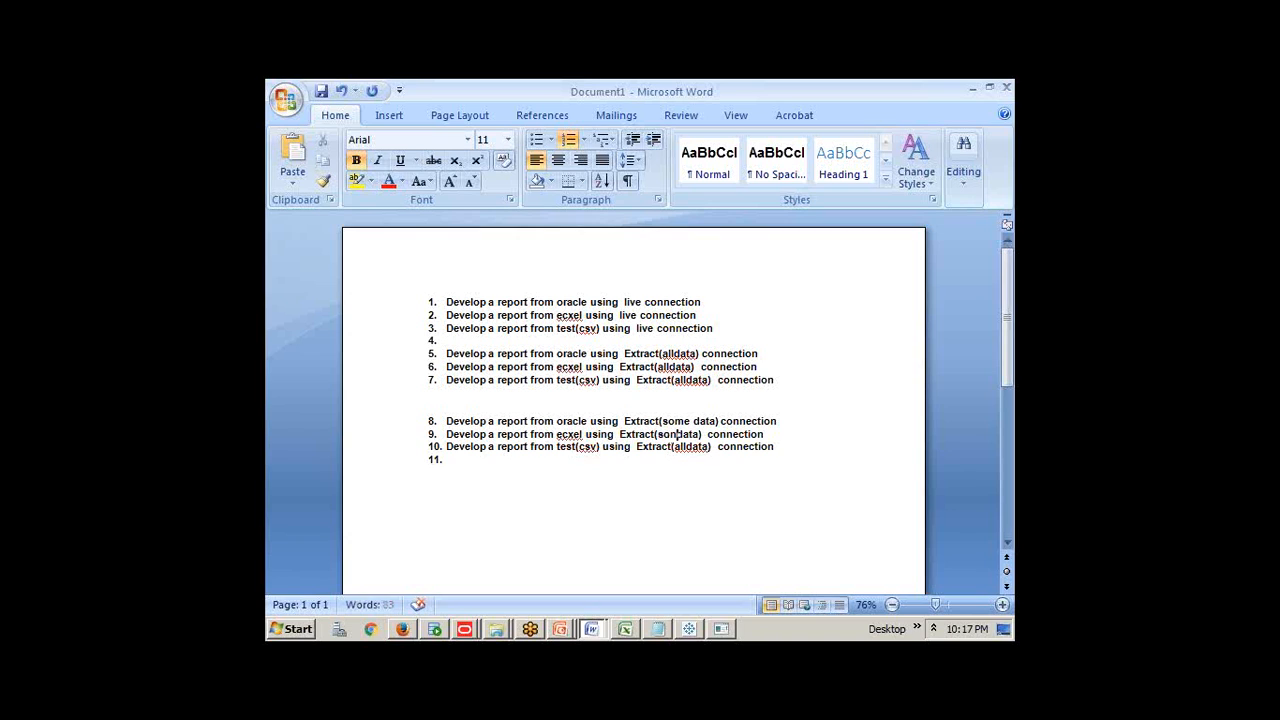
{"action": "type", "text": "e"}
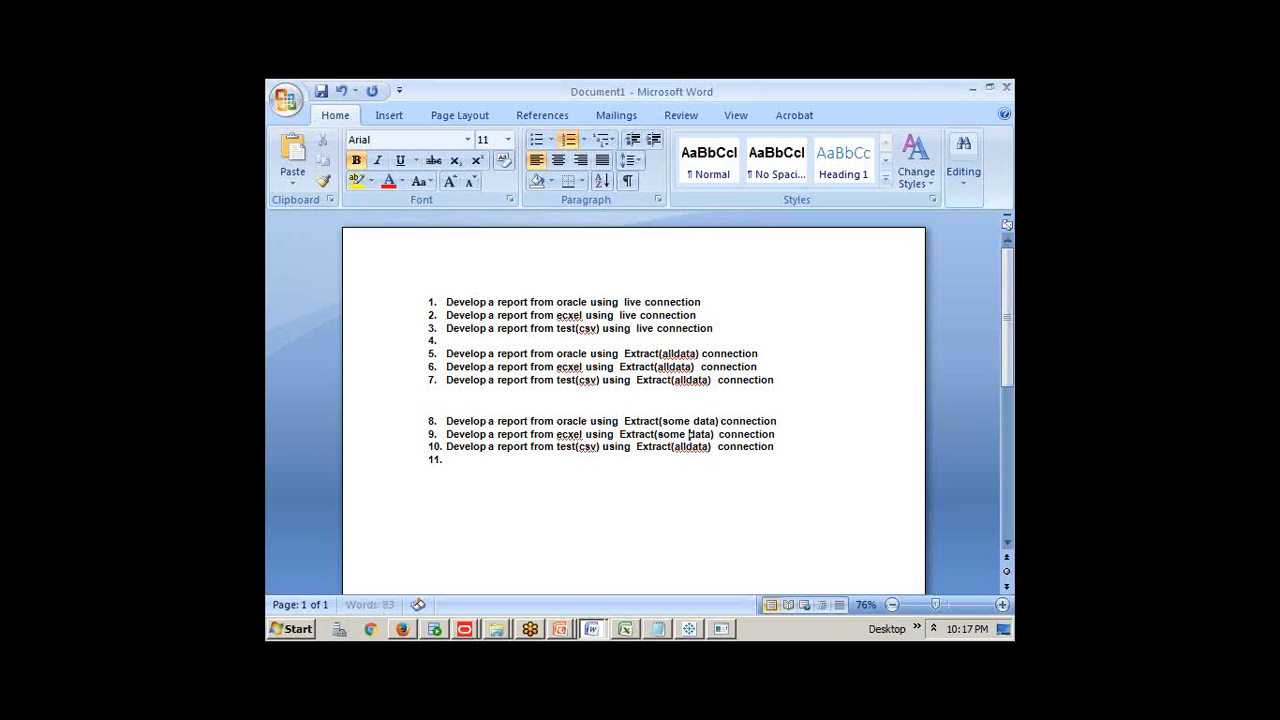
{"action": "left_click", "coordinate": [686, 447]}
{"action": "key", "text": "BackSpace"}
{"action": "key", "text": "BackSpace"}
{"action": "key", "text": "BackSpace"}
{"action": "type", "text": "some"}
Remove numbering from the empty items and type 'TDE' on the last line
{"action": "left_click", "coordinate": [461, 340]}
{"action": "key", "text": "BackSpace"}
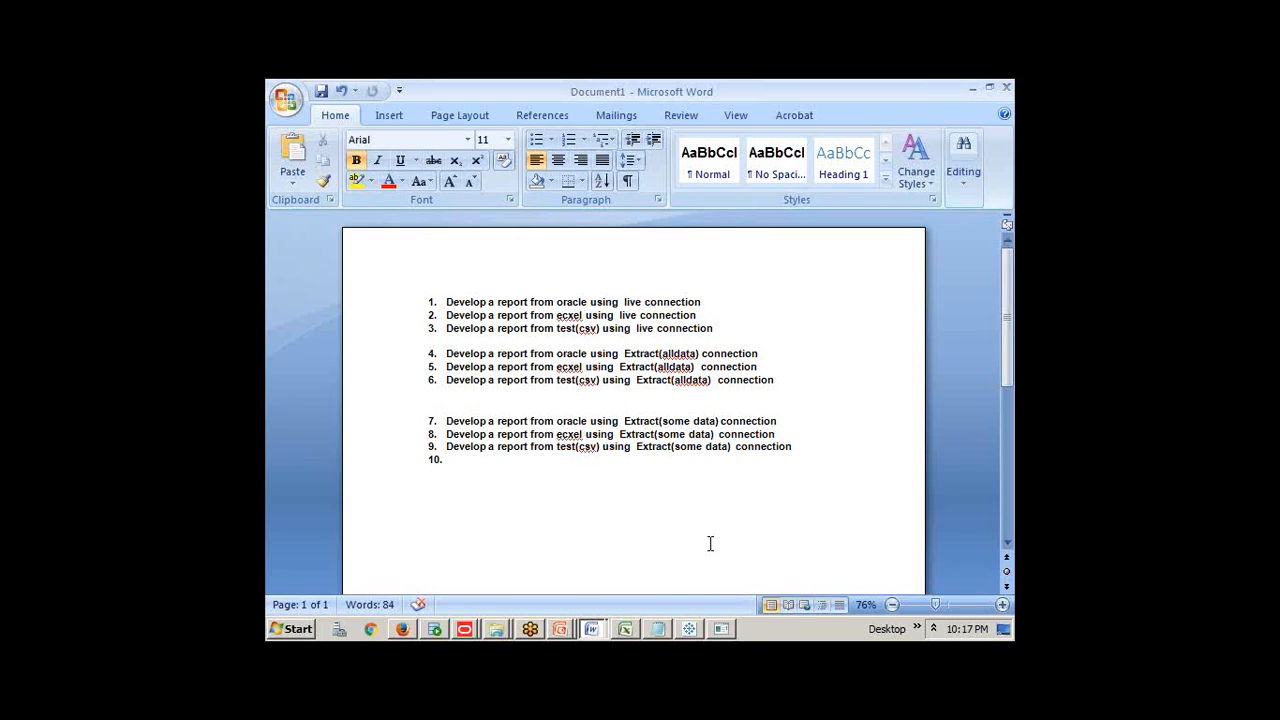
{"action": "left_click", "coordinate": [468, 463]}
{"action": "key", "text": "BackSpace"}
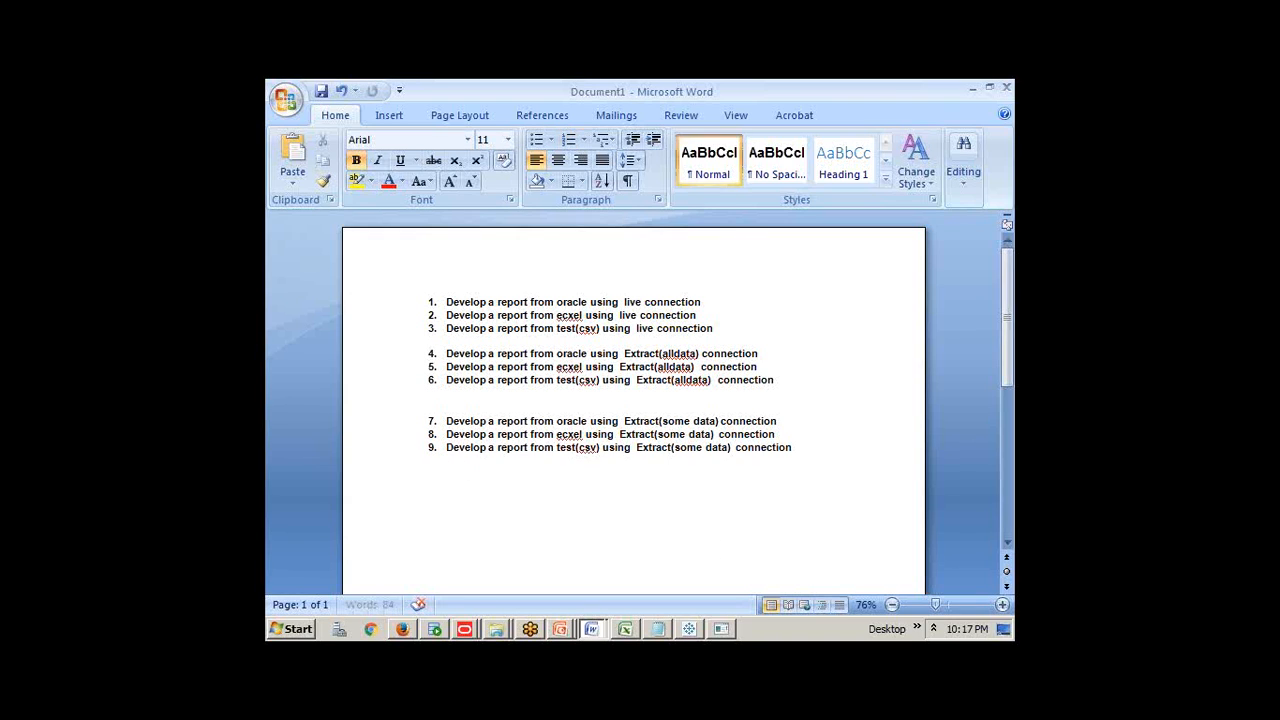
{"action": "type", "text": "TDE"}
Show the Tableau Class Room Notes document scrolled to section 1.3.6 Handson 6: About TDE
{"action": "left_click", "coordinate": [600, 630]}
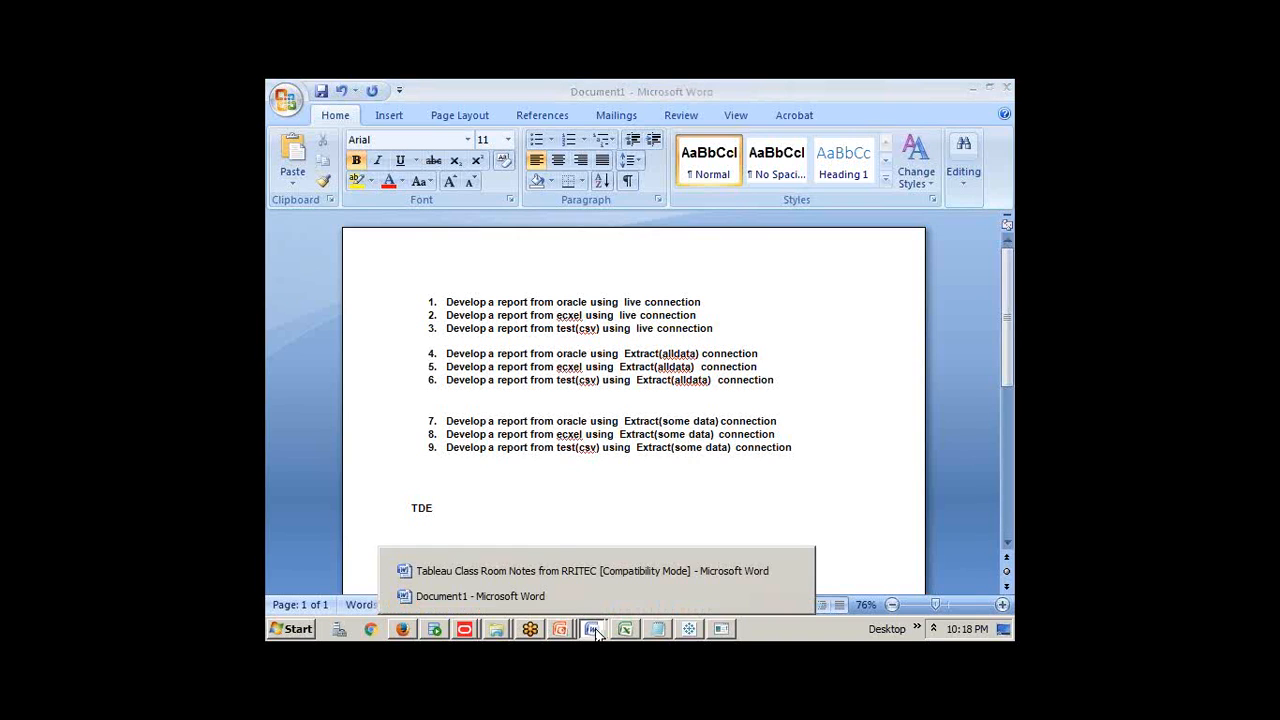
{"action": "left_click", "coordinate": [552, 571]}
{"action": "scroll", "coordinate": [572, 517], "scroll_direction": "down", "scroll_amount": 10}
{"action": "scroll", "coordinate": [572, 517], "scroll_direction": "down", "scroll_amount": 20}
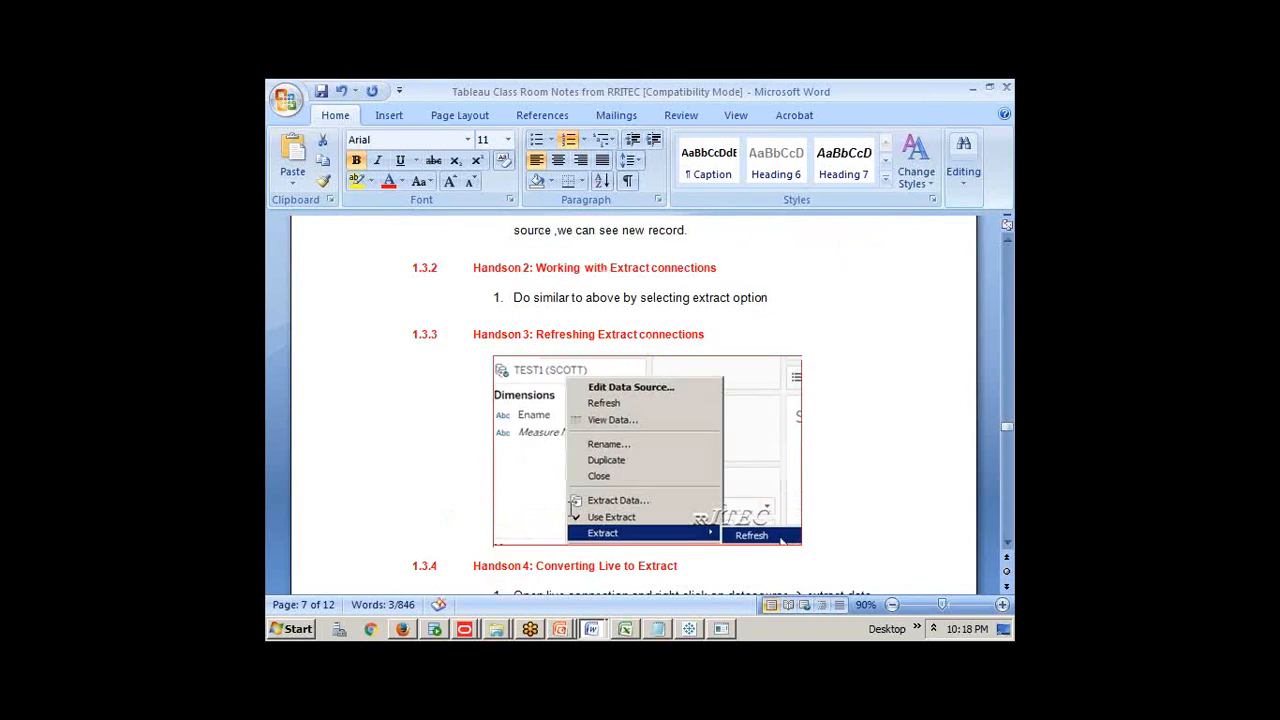
{"action": "scroll", "coordinate": [572, 510], "scroll_direction": "down", "scroll_amount": 3}
{"action": "left_click_drag", "start_coordinate": [823, 494], "coordinate": [537, 422]}
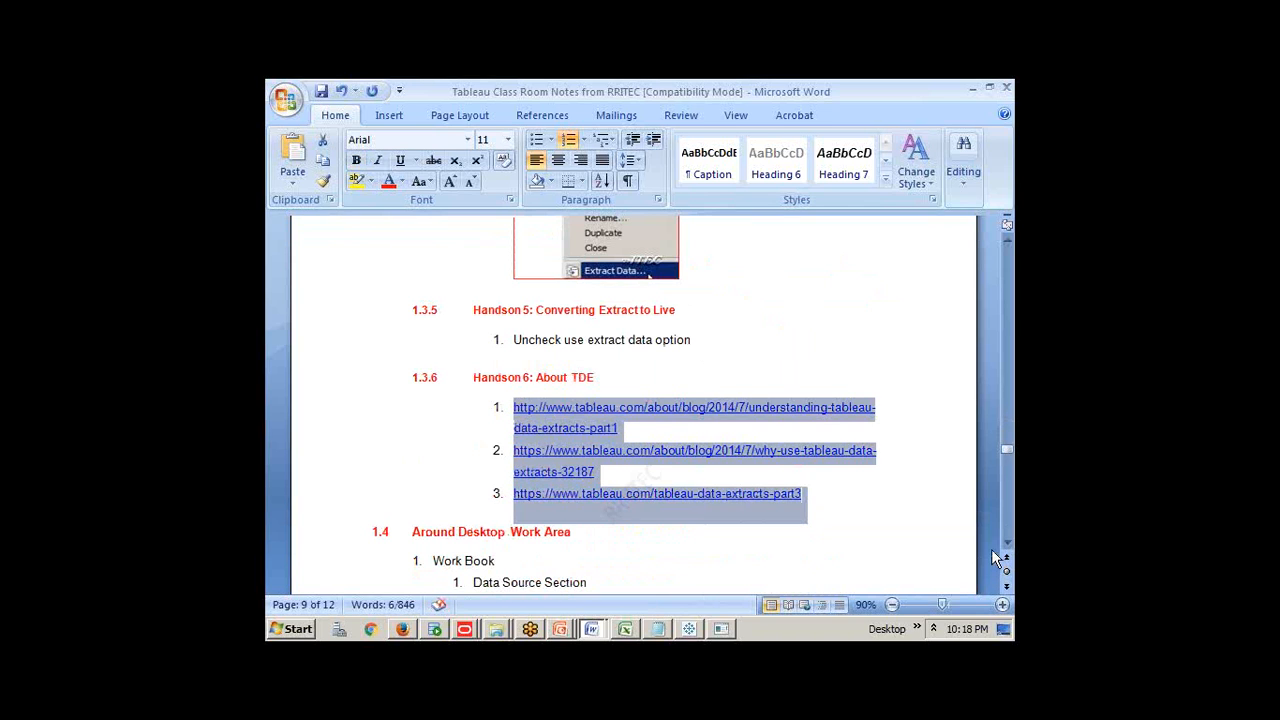
{"action": "left_click", "coordinate": [728, 516]}
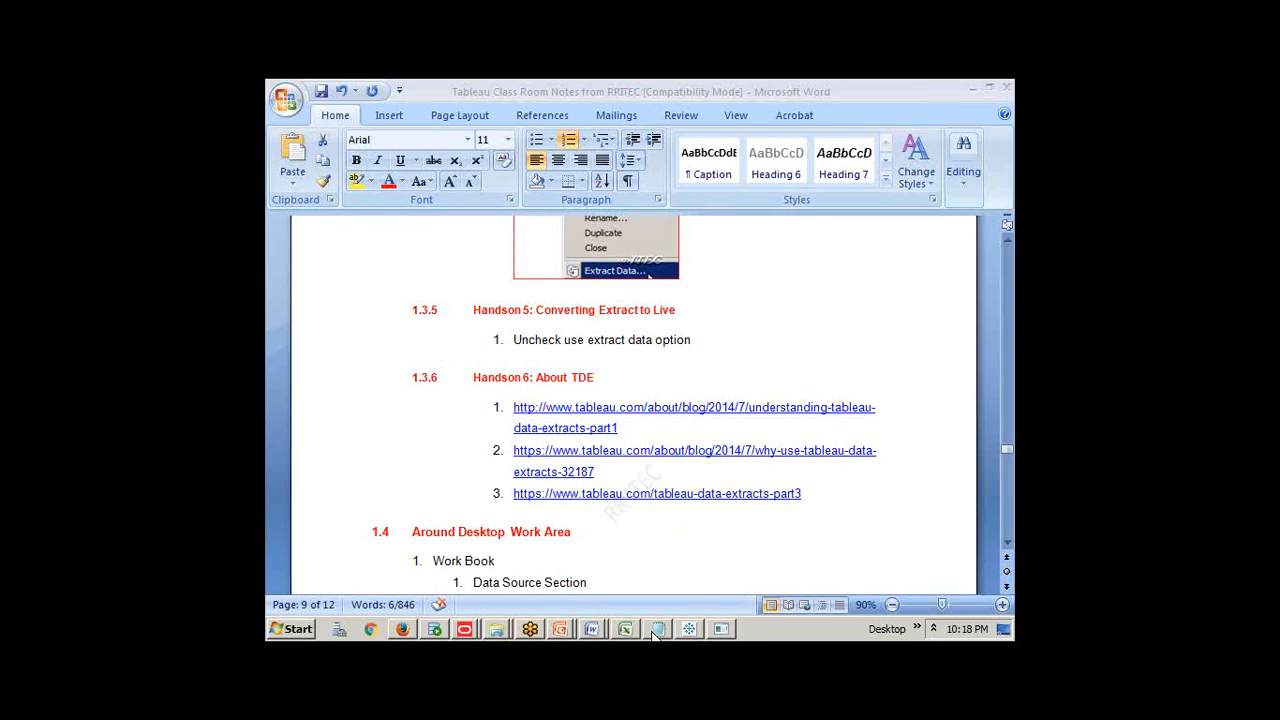
Return to the notes document and select the Around Desktop Work Area heading
{"action": "mouse_move", "coordinate": [722, 631]}
{"action": "key", "text": "alt+Tab"}
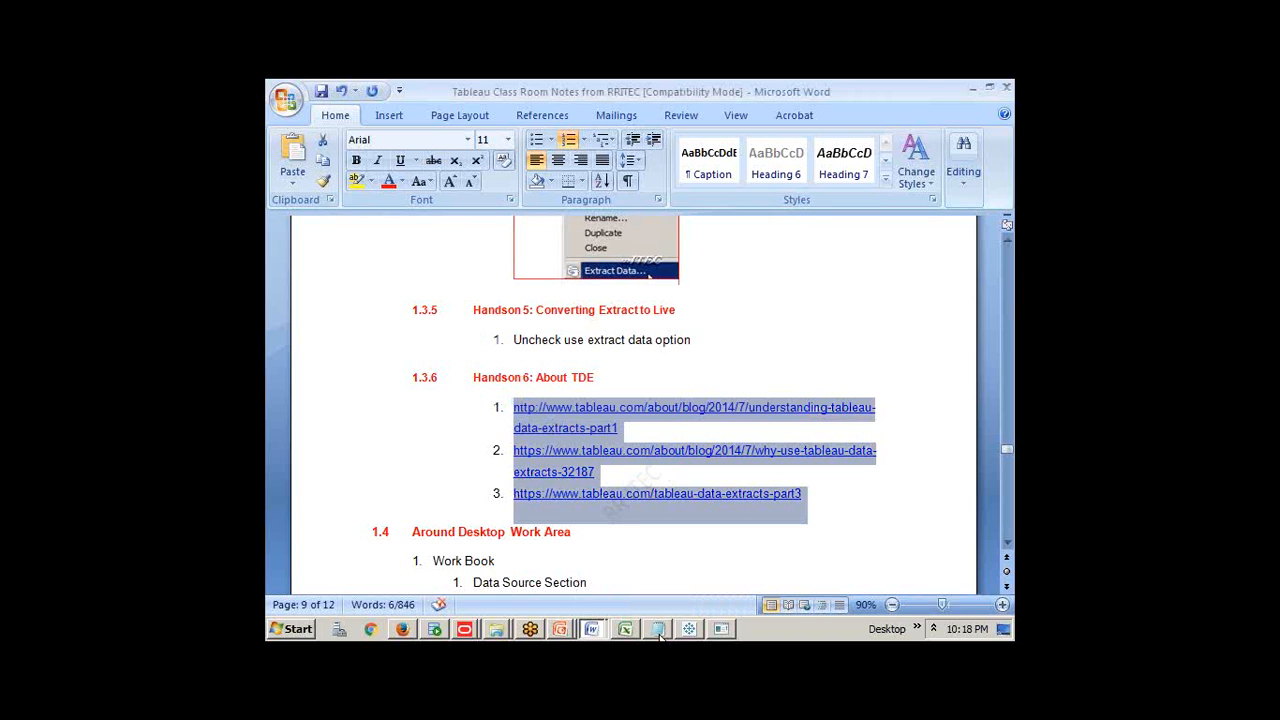
{"action": "left_click", "coordinate": [659, 634]}
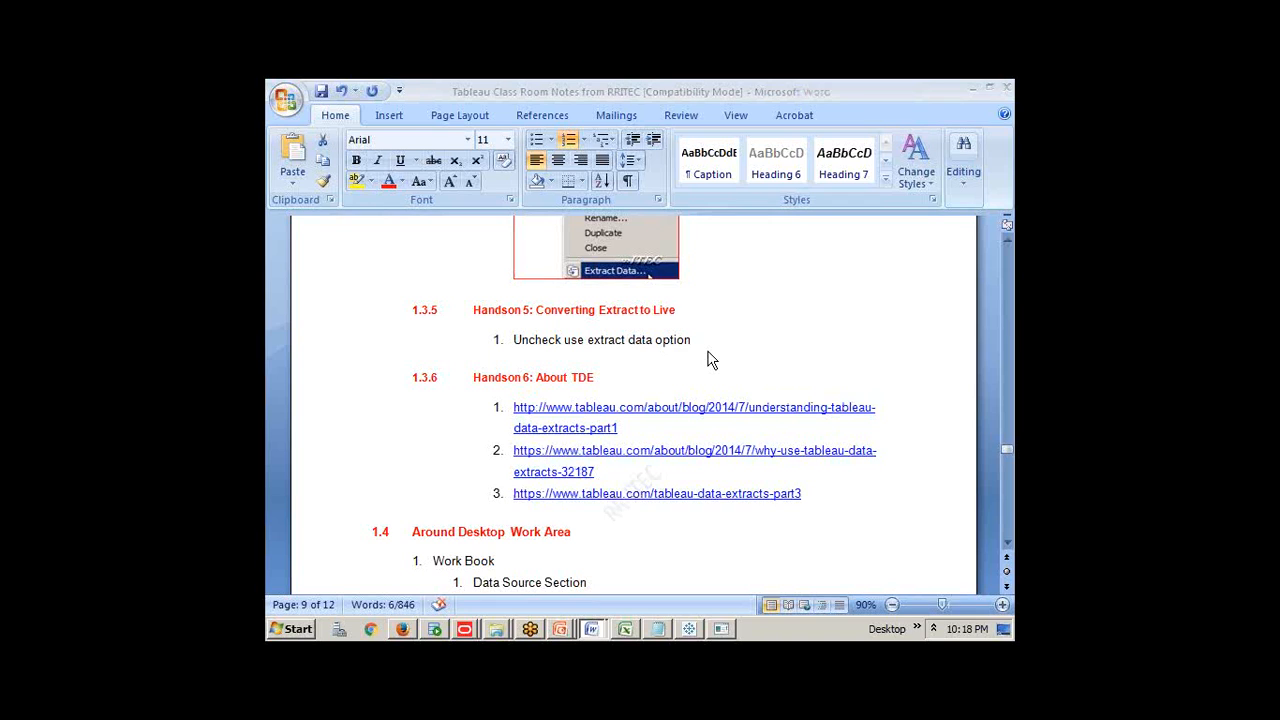
{"action": "left_click", "coordinate": [583, 534]}
{"action": "left_click_drag", "start_coordinate": [583, 534], "coordinate": [436, 540]}
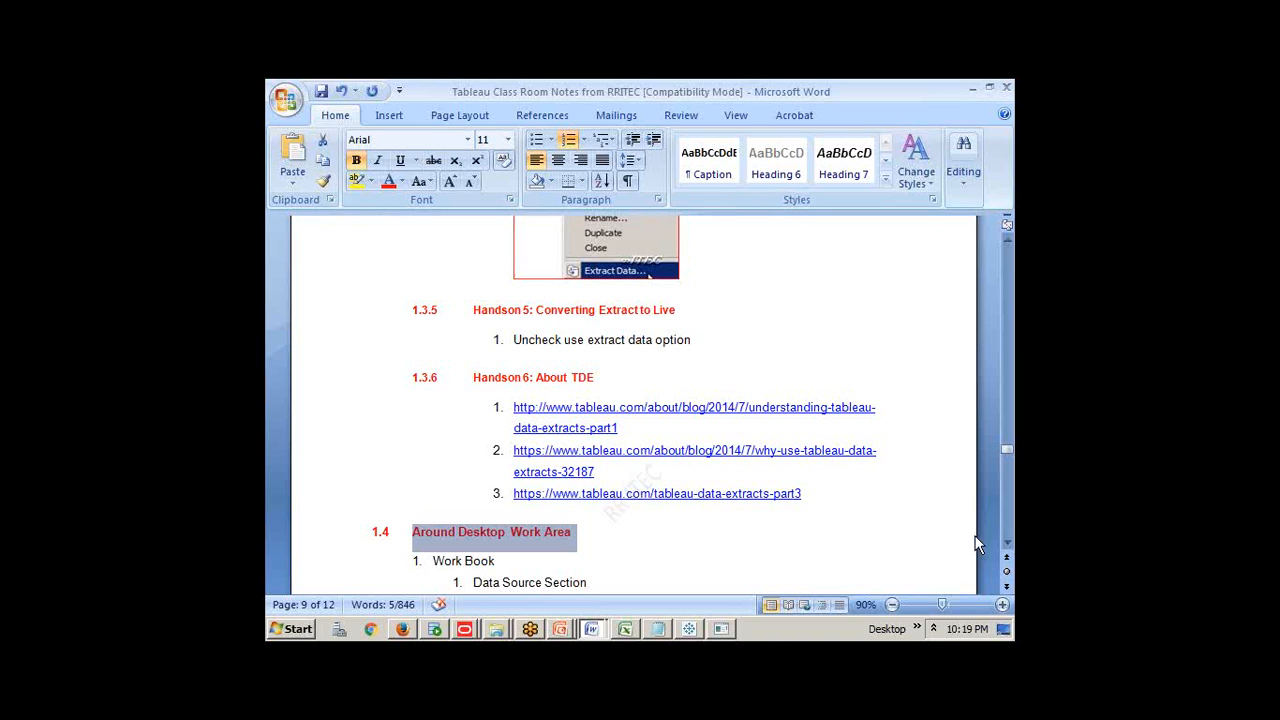
{"action": "left_click", "coordinate": [989, 514]}
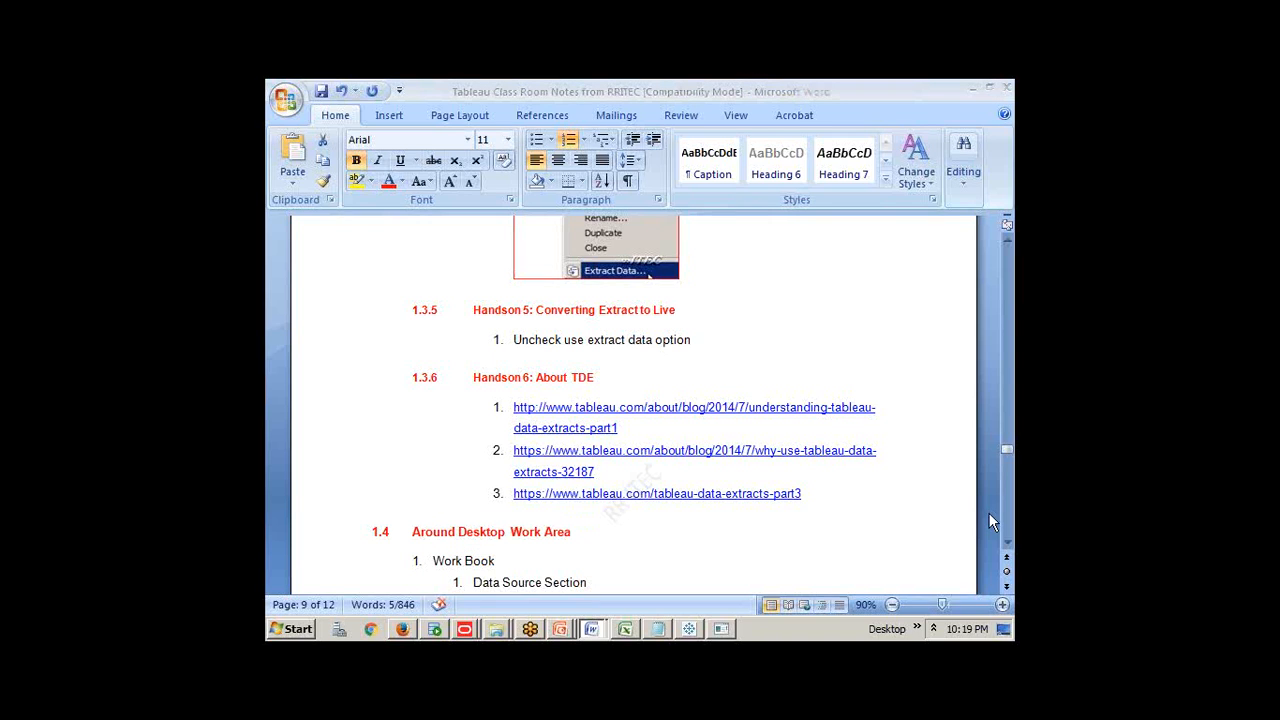